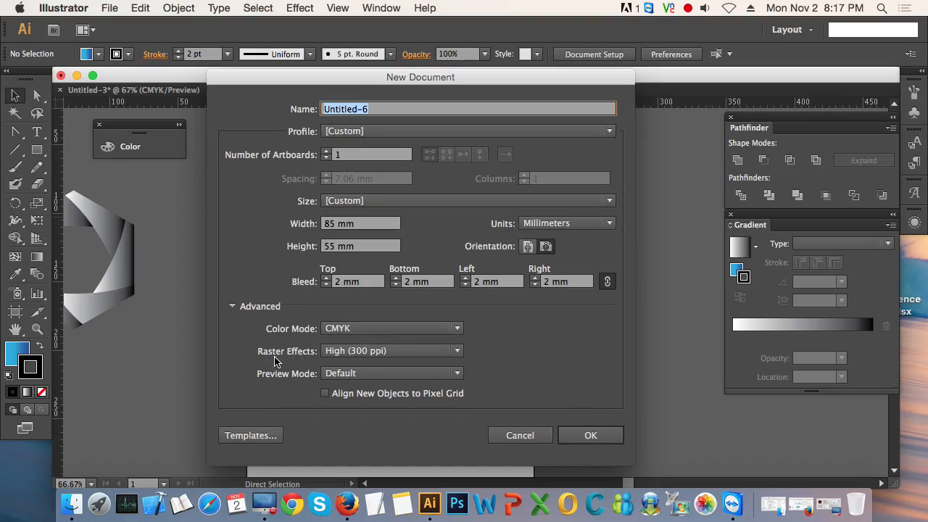
Step: Create the 85 x 55 mm landscape CMYK document with 2 mm bleed and High (300 ppi) raster effects
click(458, 352)
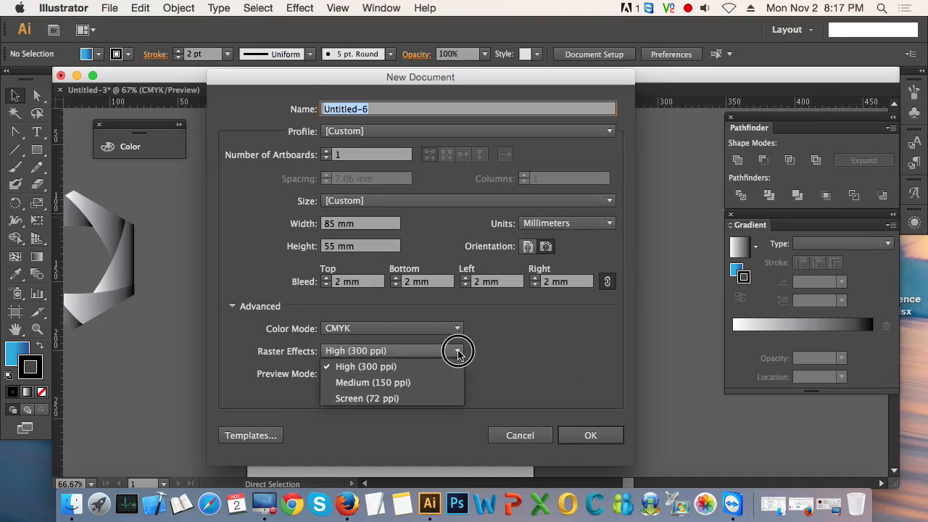
click(458, 352)
click(458, 352)
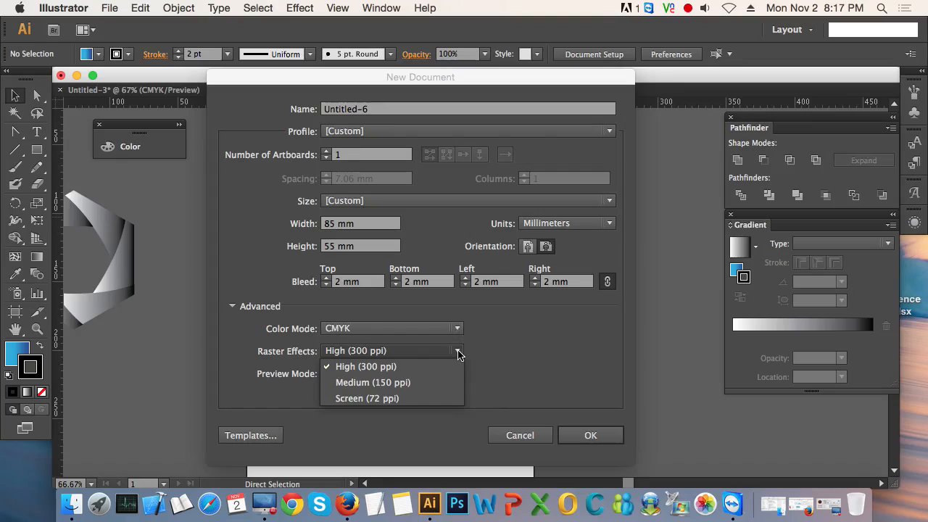
click(459, 352)
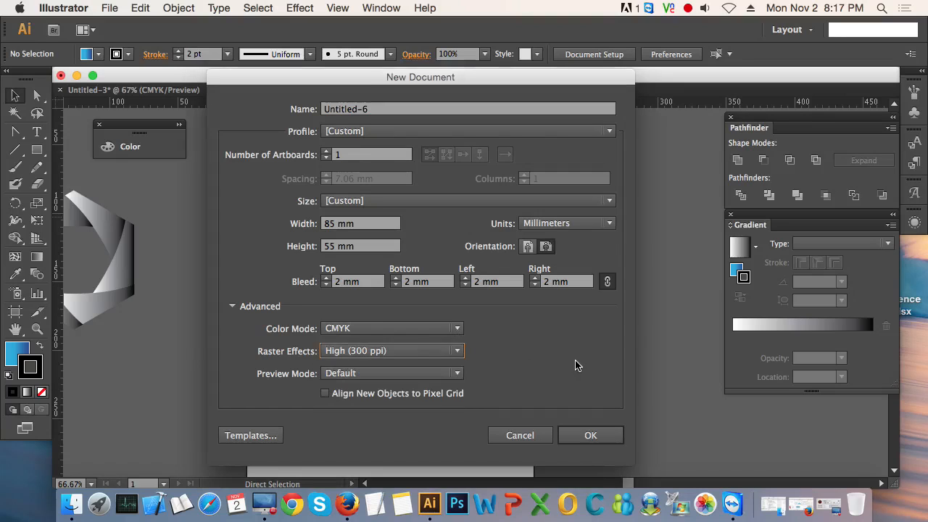
click(592, 437)
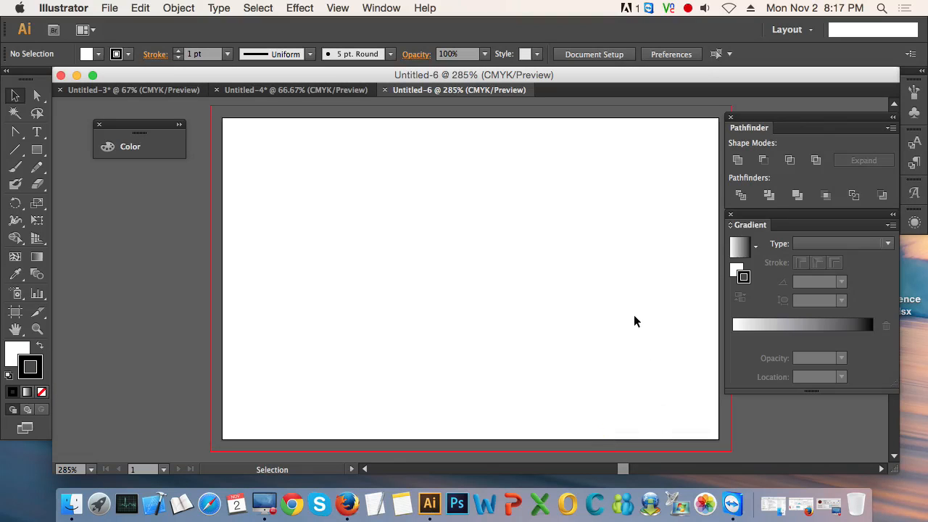
Step: Examine the blank artboard's edges and the surrounding bleed outline at several zoom levels
key(super+minus)
key(super+minus)
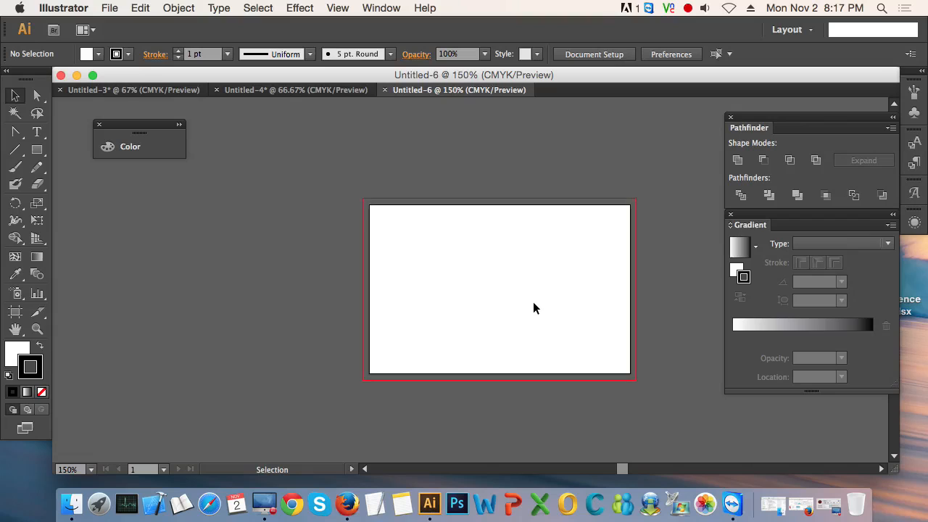
drag(533, 307, 422, 306)
key(super+plus)
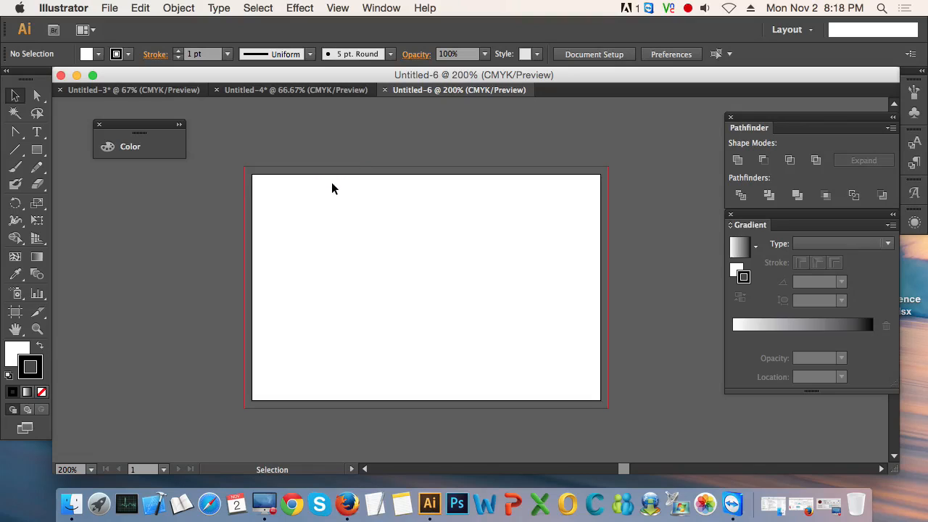
scroll(320, 188, up, 2)
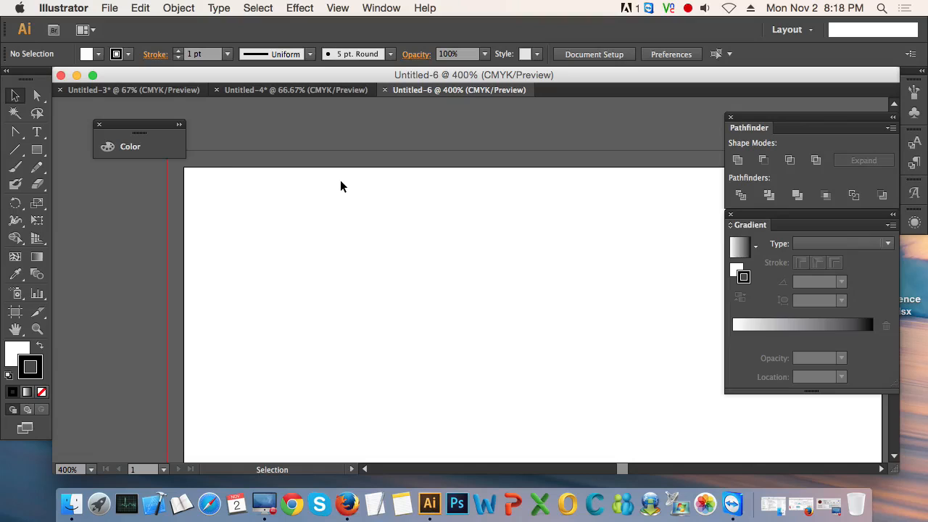
scroll(340, 180, down, 2)
scroll(283, 184, up, 2)
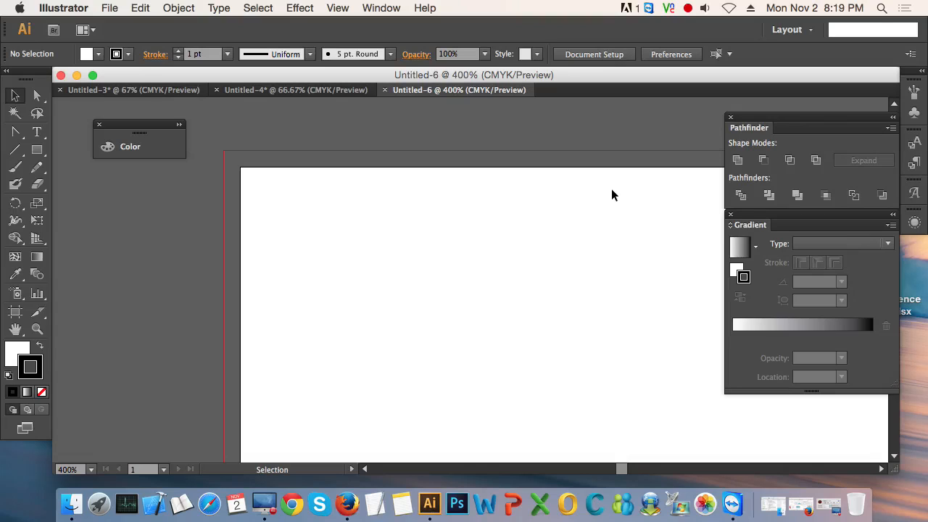
scroll(489, 244, down, 2)
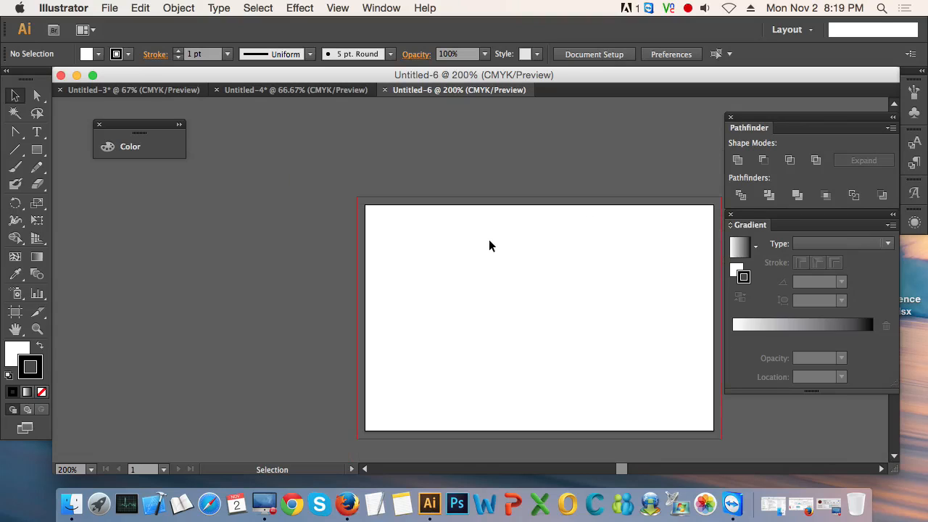
drag(497, 307, 375, 269)
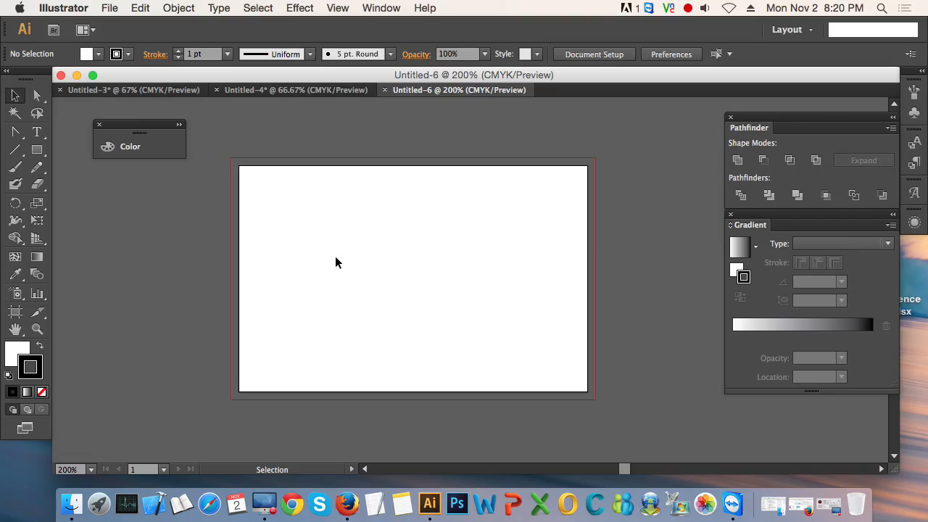
Step: Create a 75 mm wide and 45 mm high rectangle on the artboard using exact dimensions
click(37, 149)
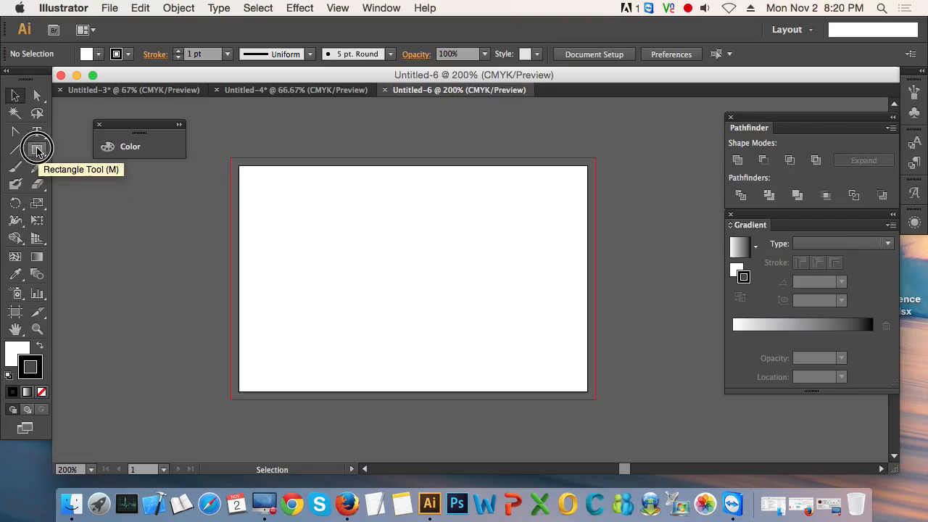
click(280, 228)
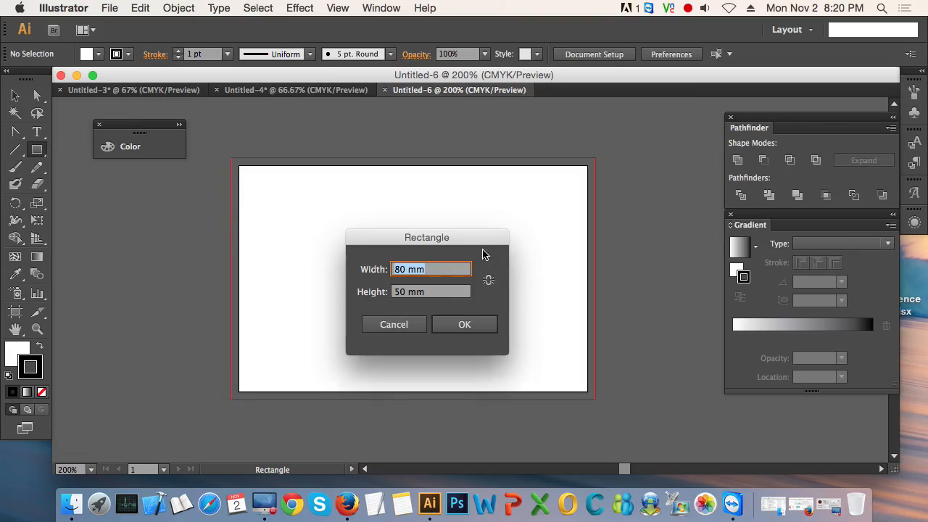
drag(467, 239, 479, 217)
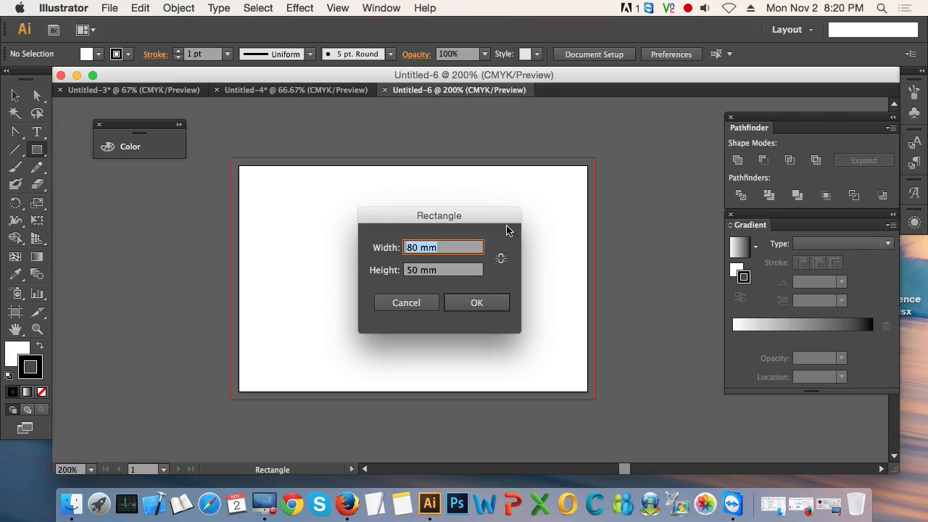
drag(497, 215, 494, 190)
drag(439, 225, 384, 224)
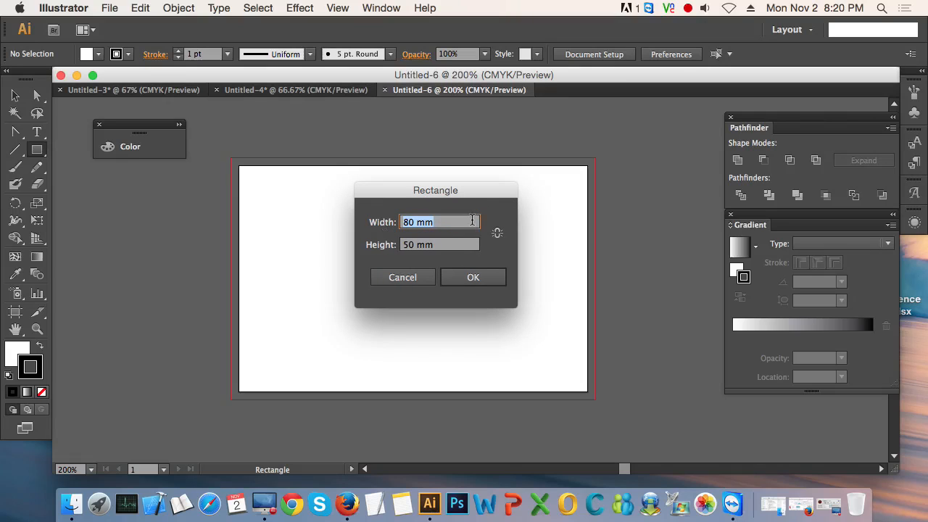
text(75)
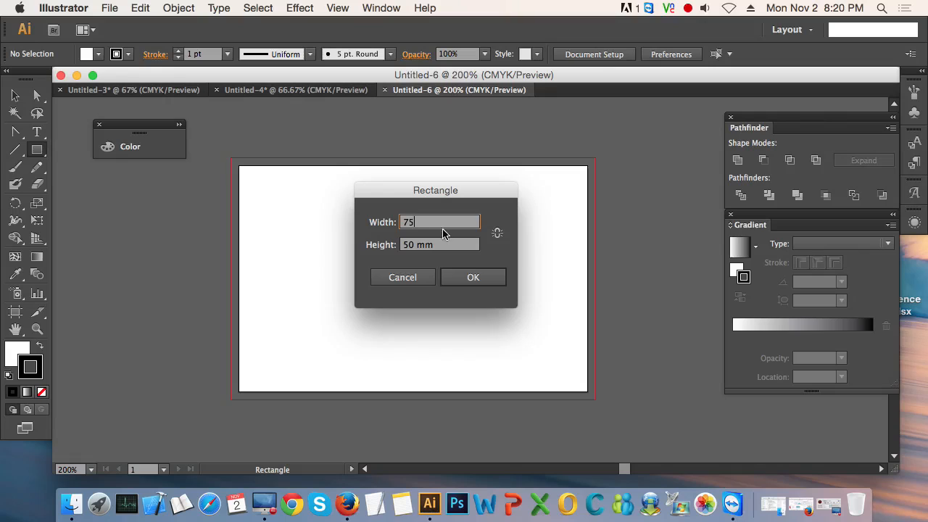
key(Tab)
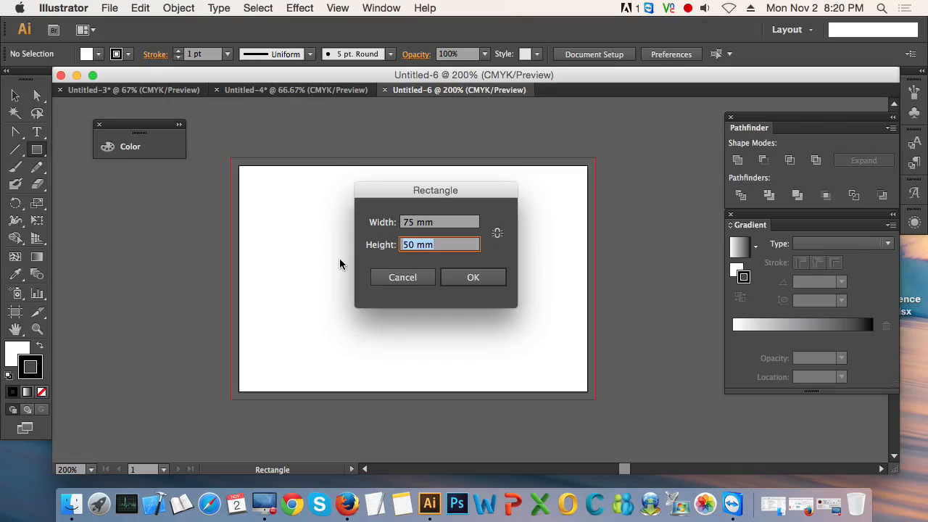
text(45)
click(458, 277)
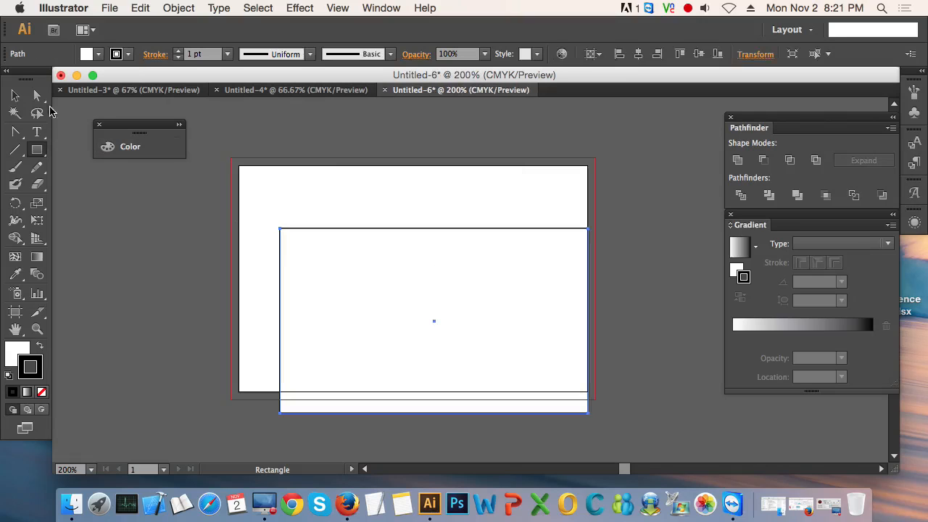
Step: Move the rectangle inside the artboard and center it horizontally and vertically relative to the artboard
click(14, 95)
drag(341, 302, 316, 259)
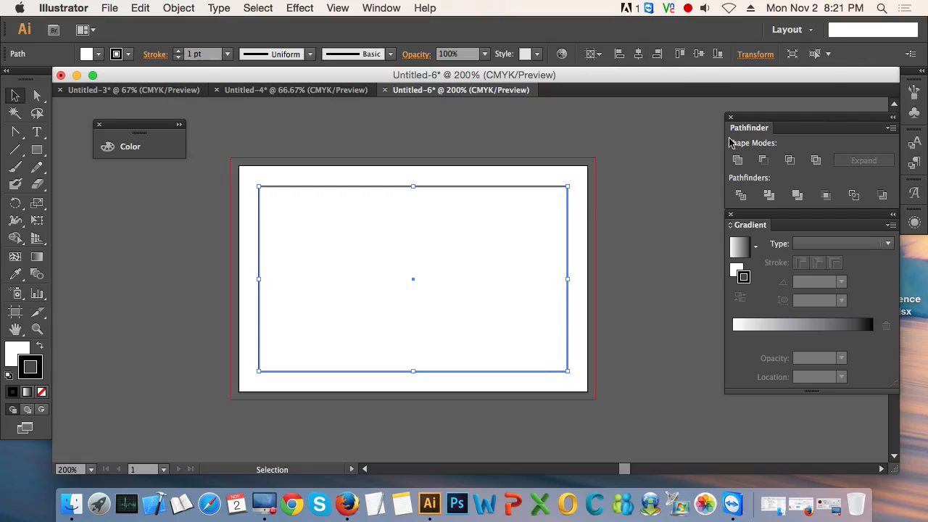
click(597, 58)
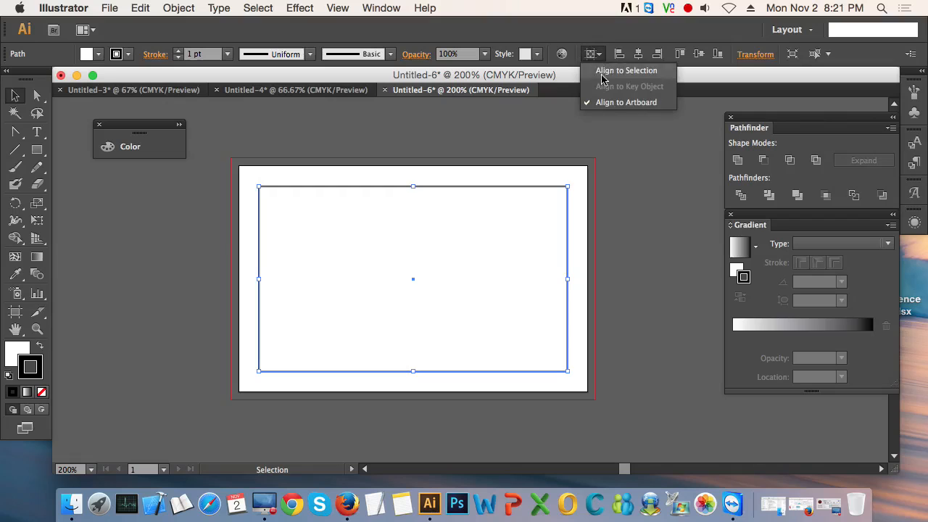
click(653, 249)
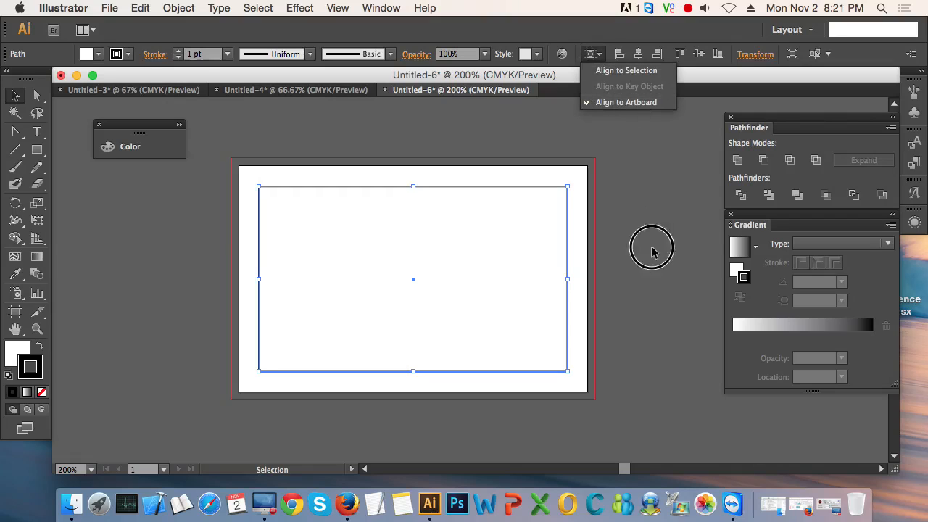
click(640, 58)
click(699, 55)
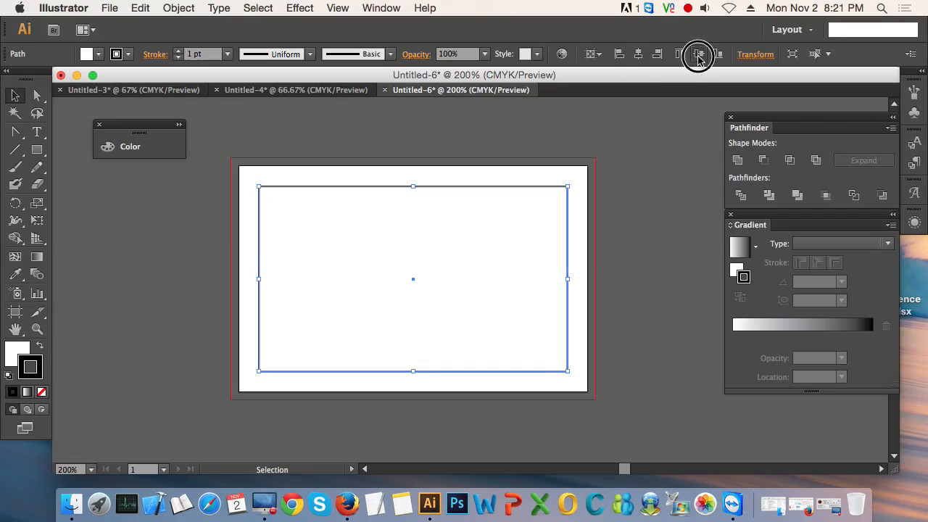
Step: Set the centered rectangle's fill to none, keeping its black stroke
click(667, 241)
click(491, 294)
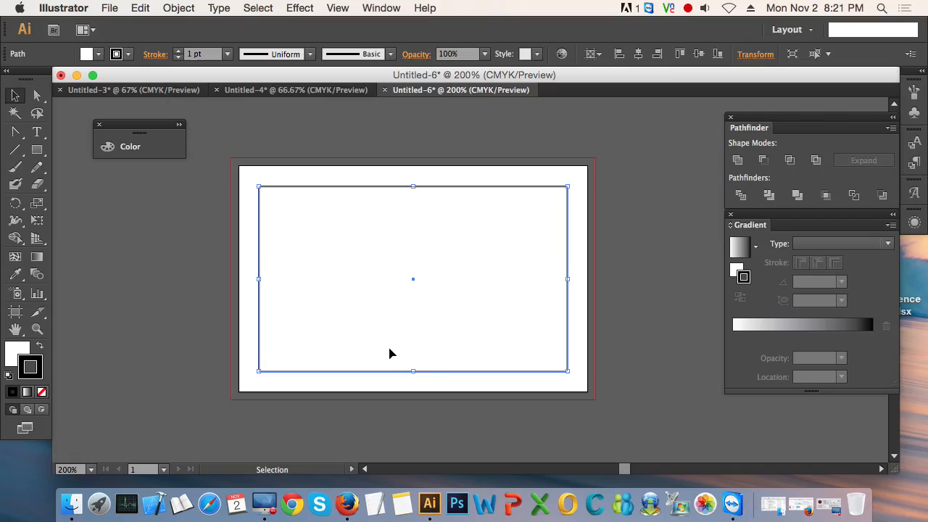
click(24, 349)
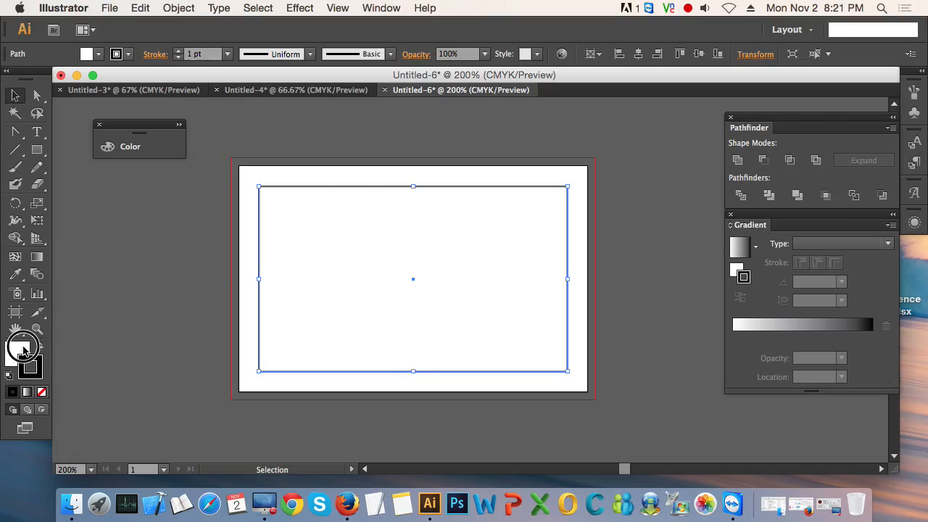
click(41, 392)
click(73, 356)
click(39, 369)
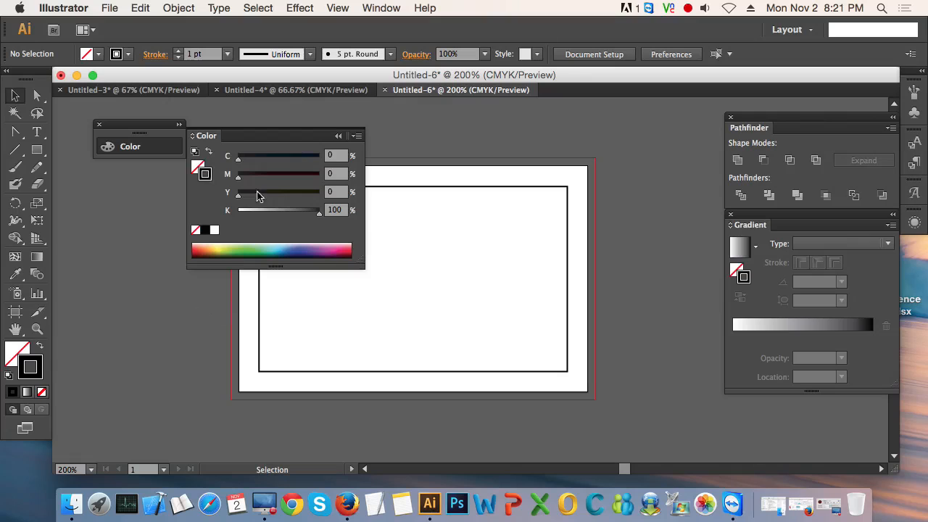
click(339, 137)
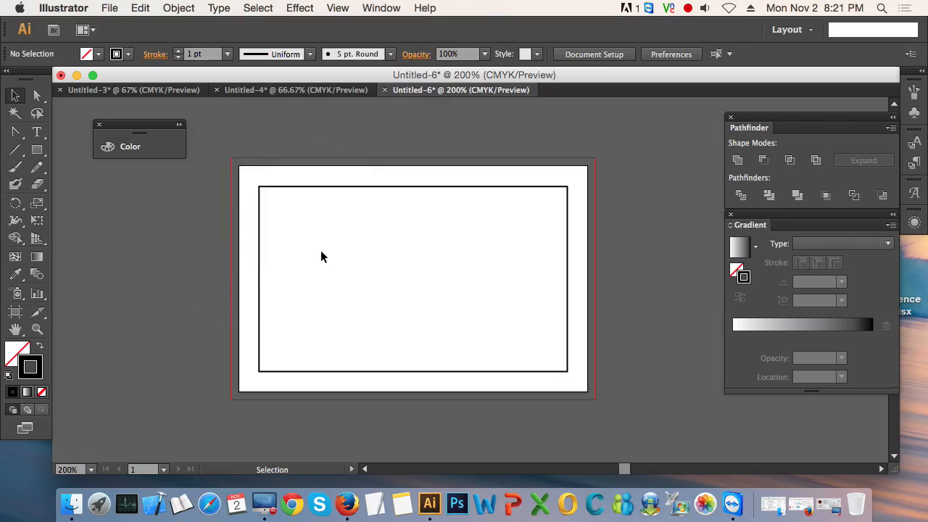
Step: Convert the unfilled rectangle into guides marking the card's safe area
click(343, 202)
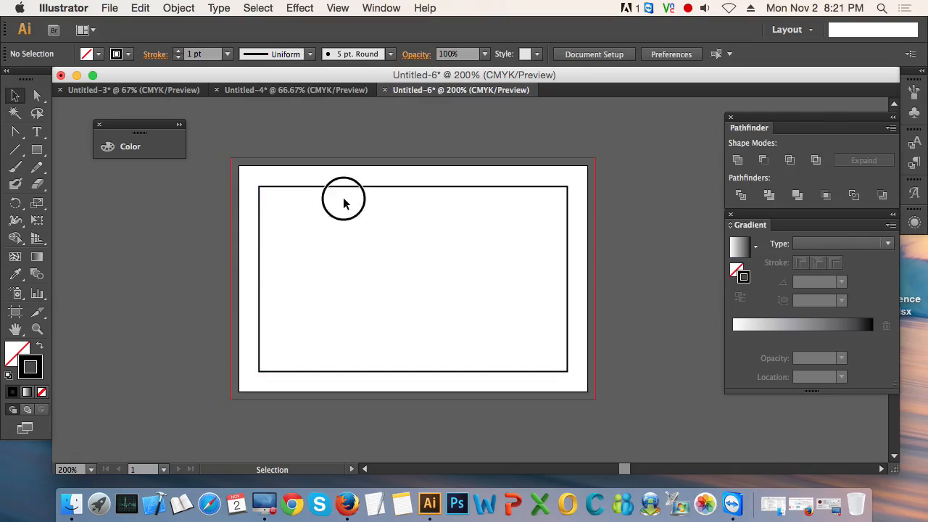
click(475, 188)
right_click(475, 188)
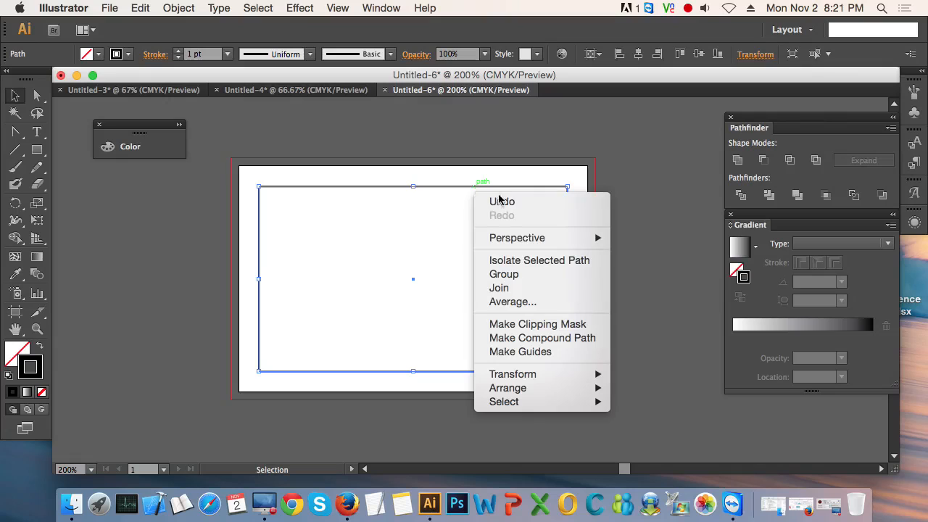
click(521, 353)
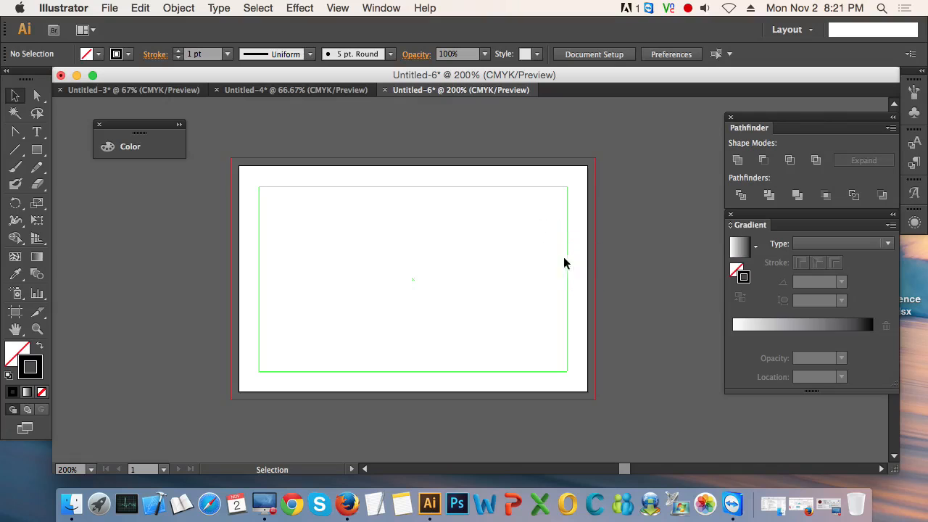
right_click(480, 247)
click(640, 273)
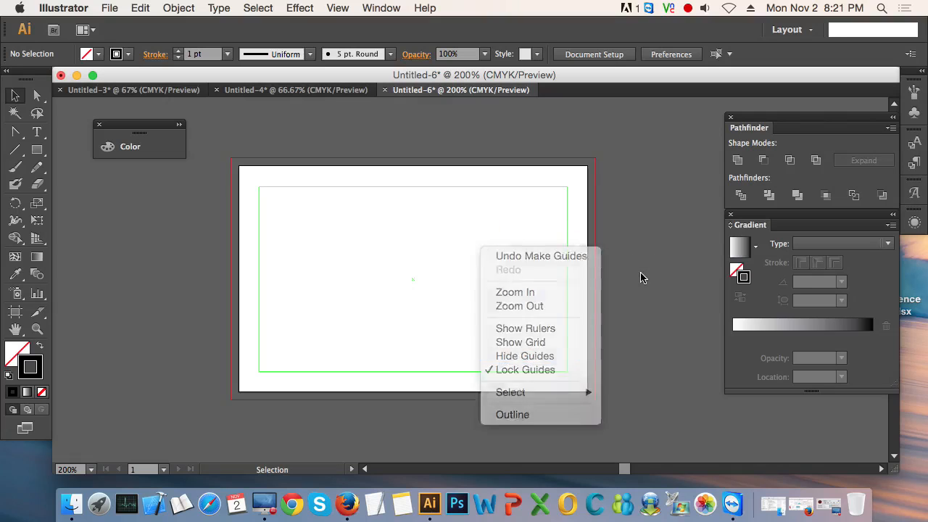
drag(537, 240, 586, 269)
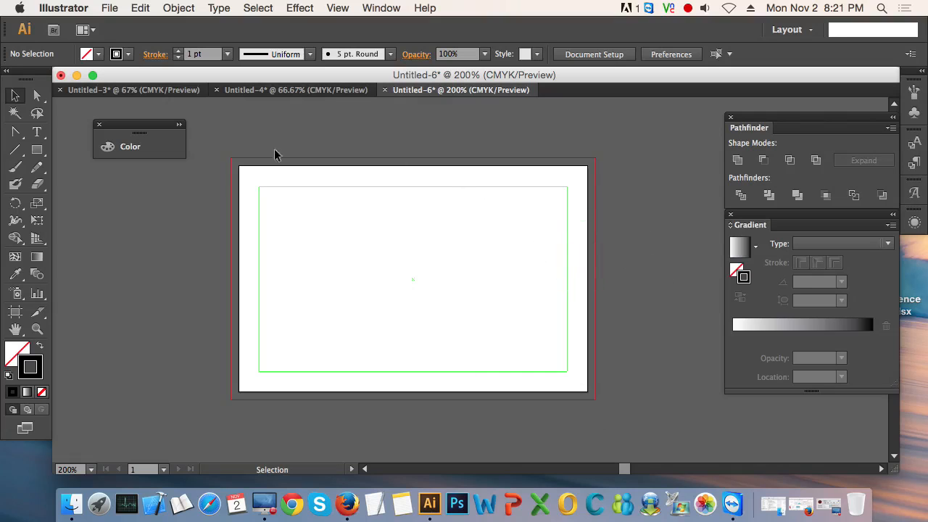
drag(216, 153, 611, 400)
alt+scroll(487, 229, up, 1)
alt+scroll(486, 229, down, 1)
click(414, 279)
Step: Add a text line with the cardholder's full name in capitals just inside the guide's upper edge
click(37, 131)
click(409, 211)
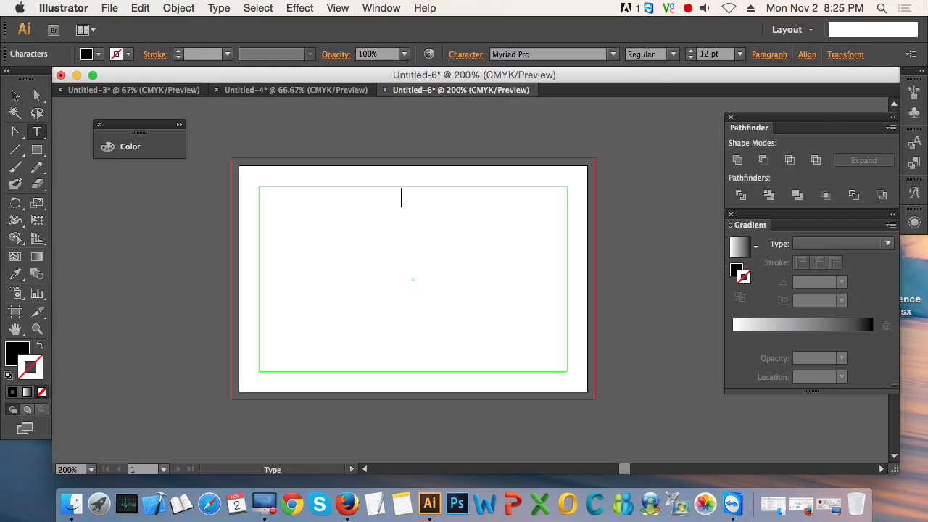
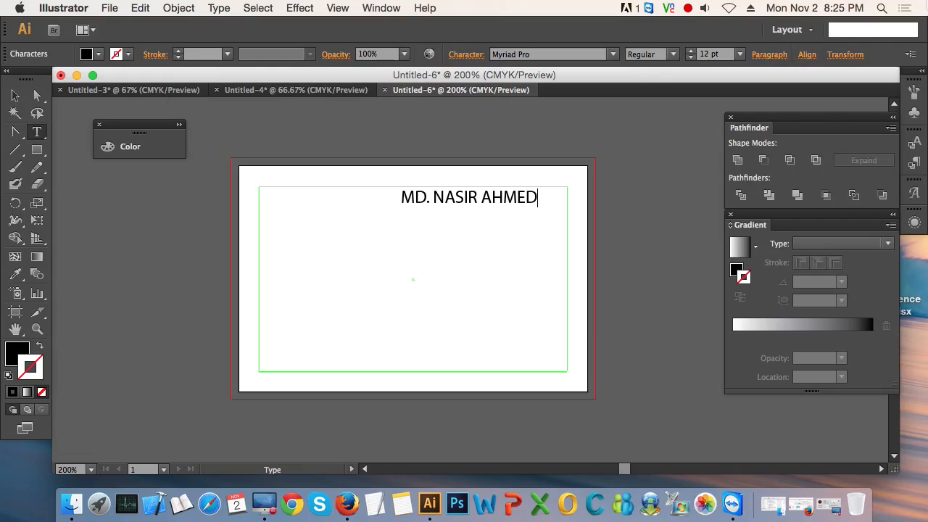
Step: Set the cardholder's name text to the Open Sans font in the Bold style
key(super+a)
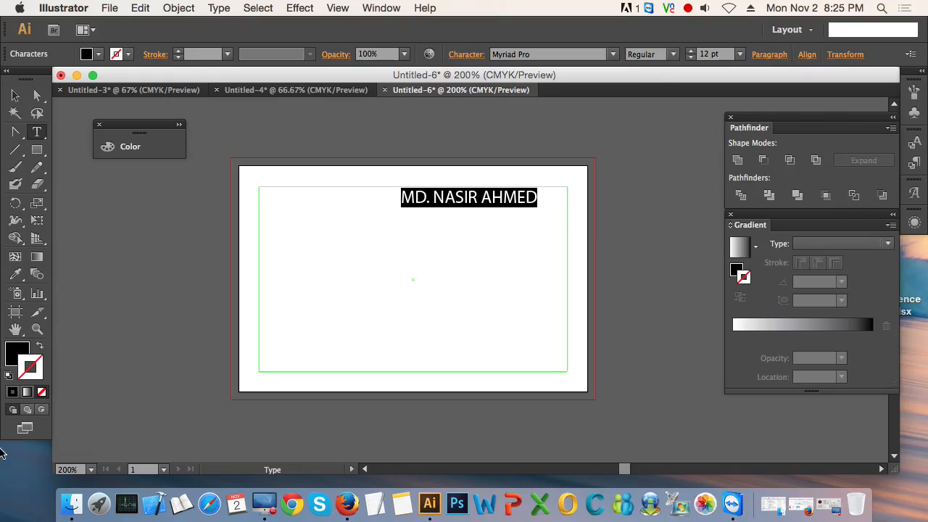
click(614, 55)
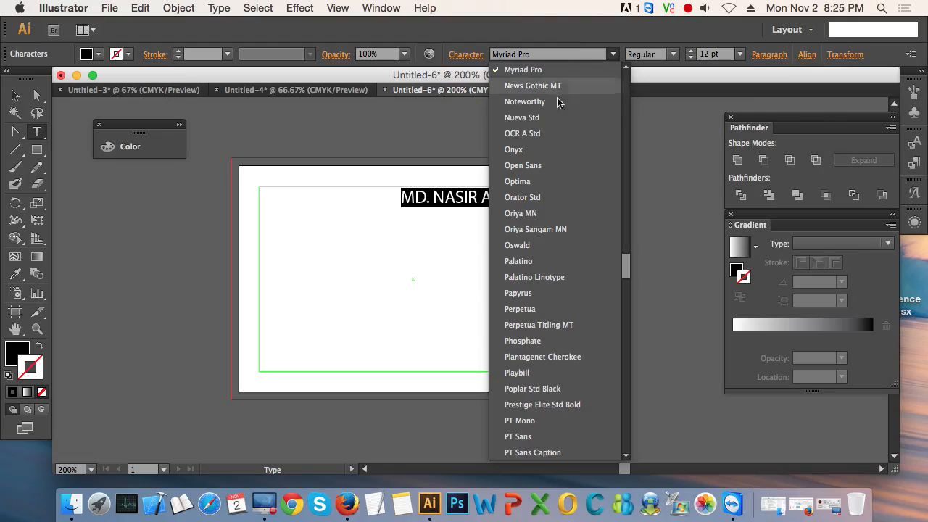
click(545, 53)
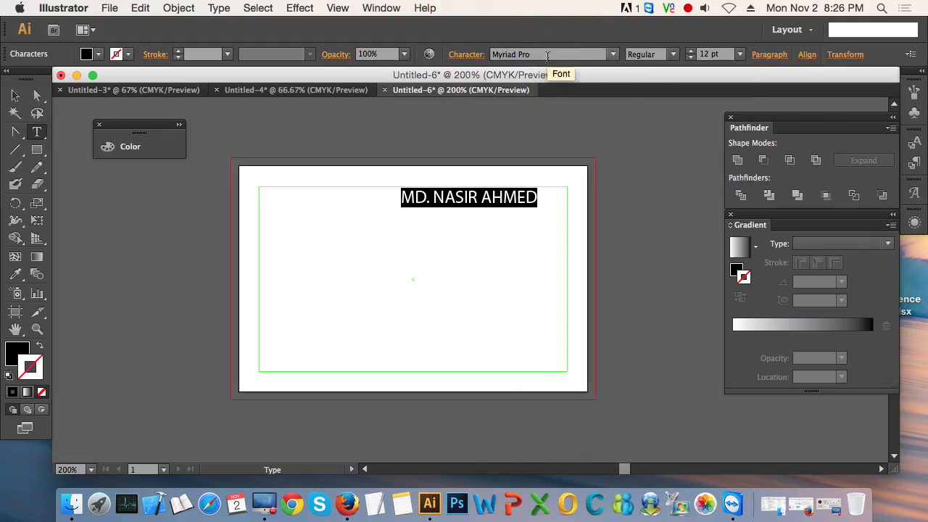
click(545, 54)
text(Op)
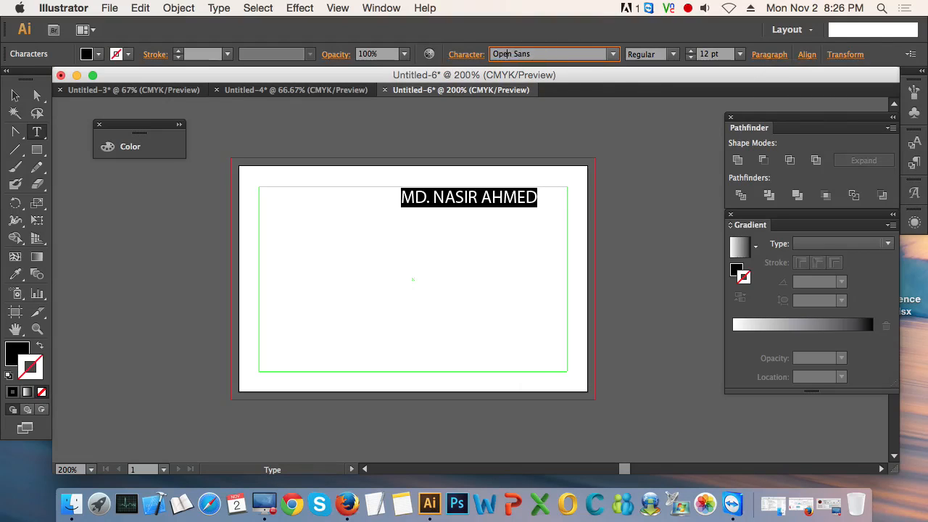
text(en Sans)
key(Return)
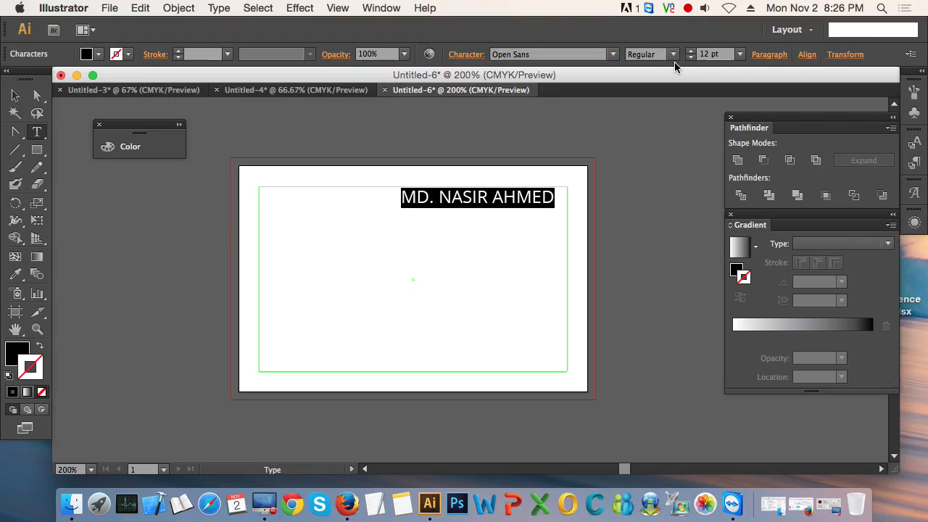
click(673, 55)
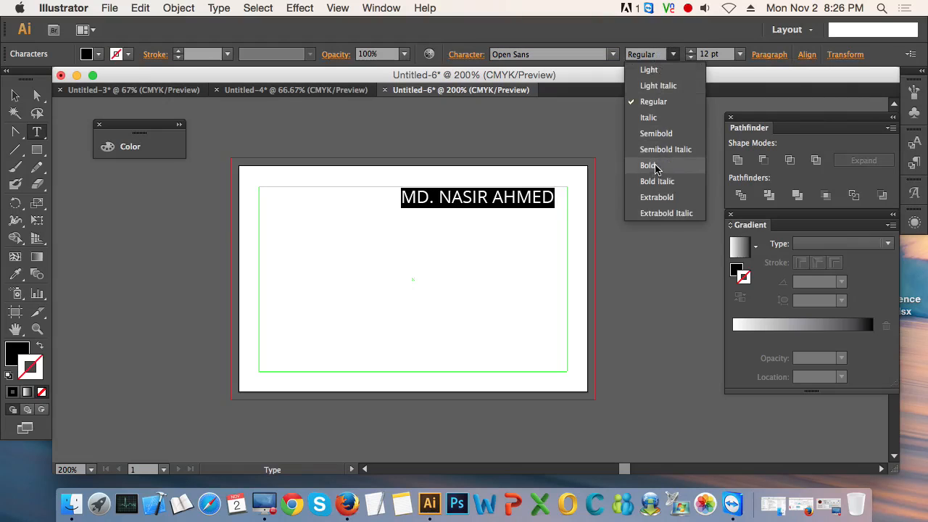
click(656, 167)
click(16, 96)
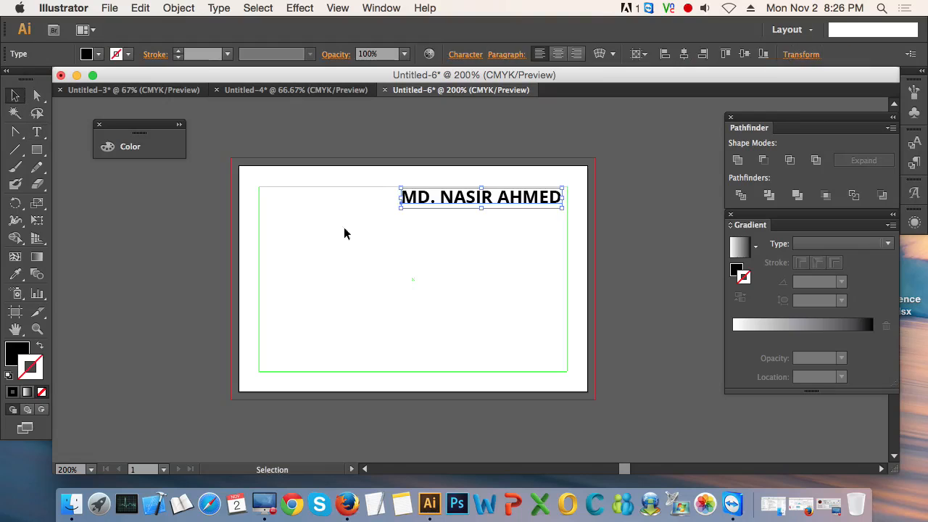
click(457, 241)
Step: Move the name line into the safe-area guide's upper-right corner, its last letter meeting the guide's edges
scroll(489, 201, up, 3)
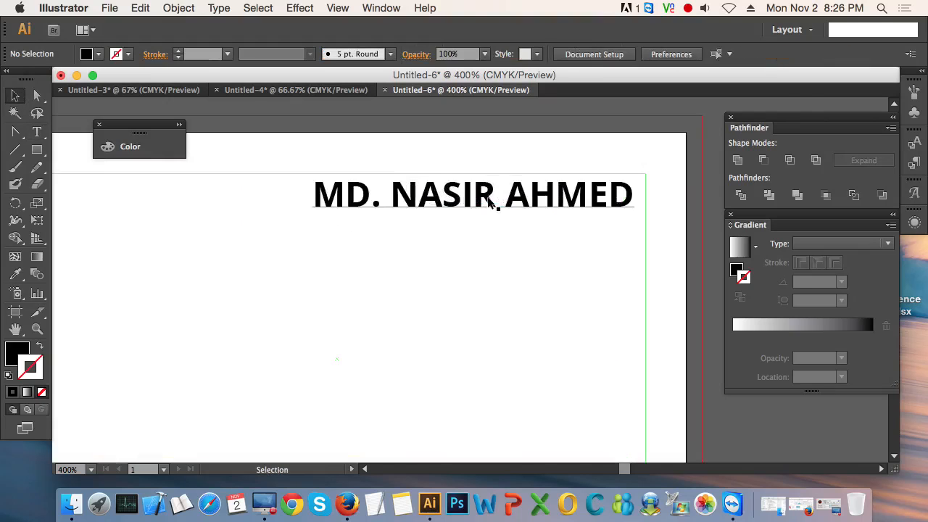
drag(508, 252, 315, 256)
scroll(342, 254, down, 1)
drag(390, 265, 400, 326)
scroll(337, 249, up, 1)
scroll(378, 312, up, 1)
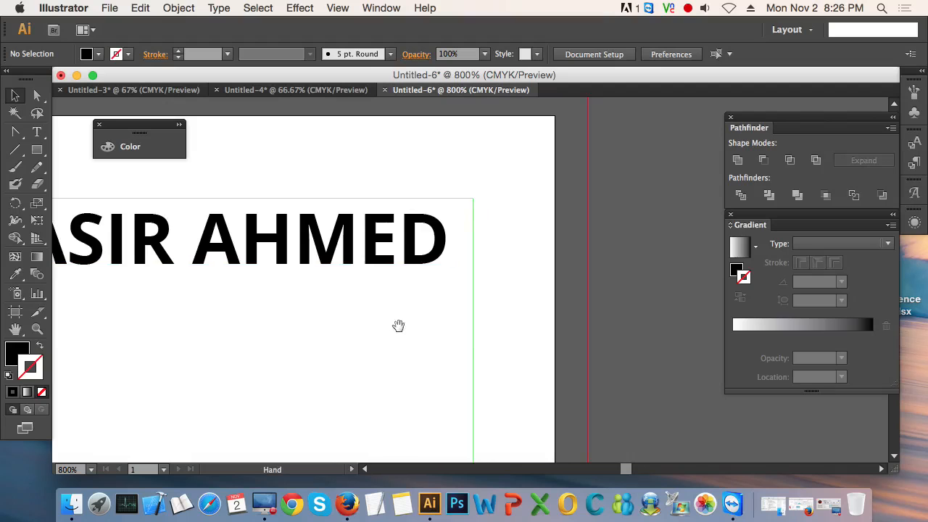
drag(420, 263, 436, 243)
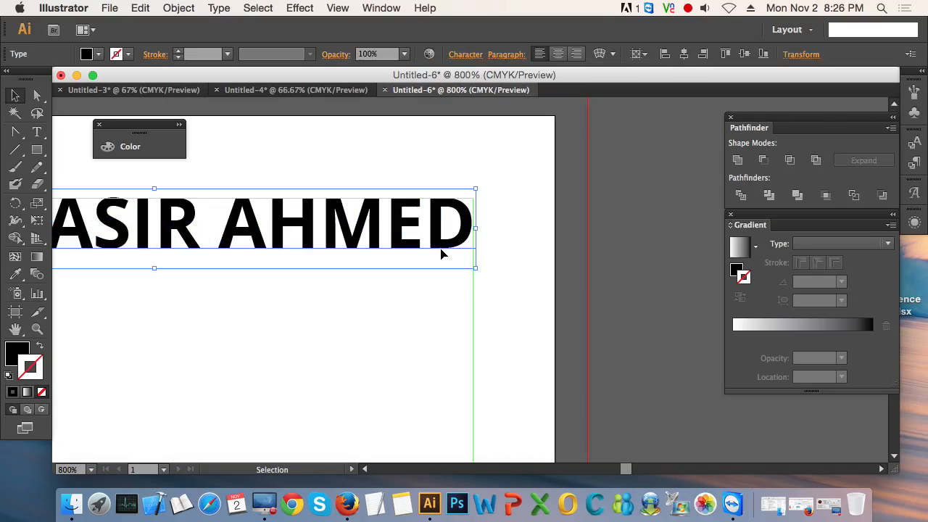
scroll(435, 255, down, 2)
drag(356, 322, 448, 294)
scroll(449, 320, down, 1)
click(635, 259)
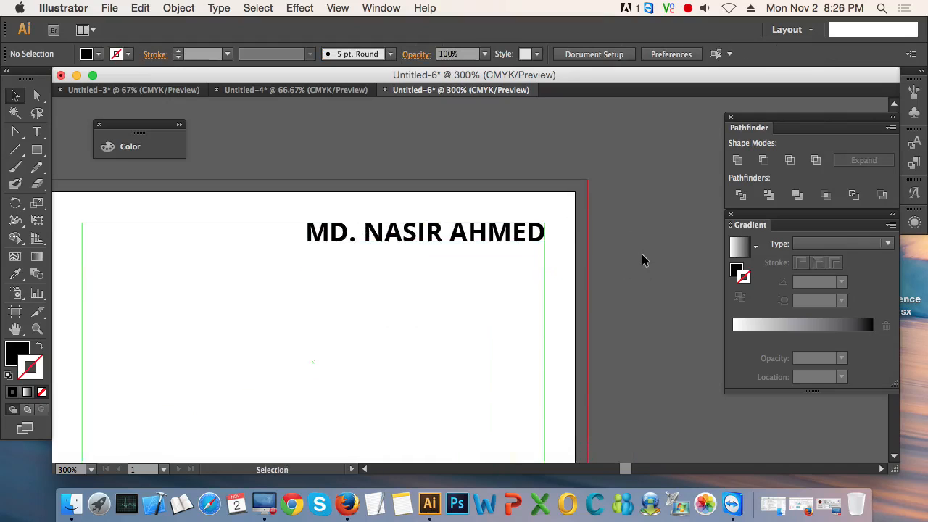
scroll(422, 256, down, 1)
click(421, 252)
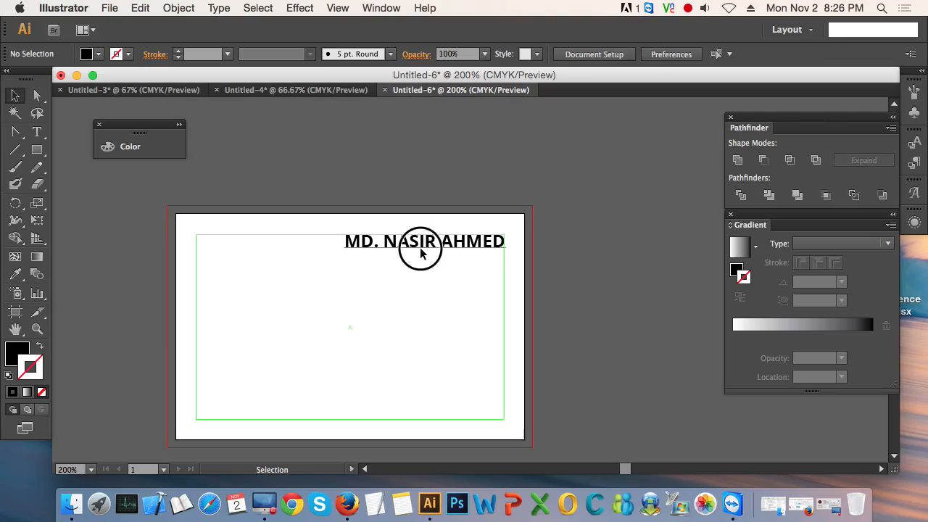
double_click(420, 245)
key(super+a)
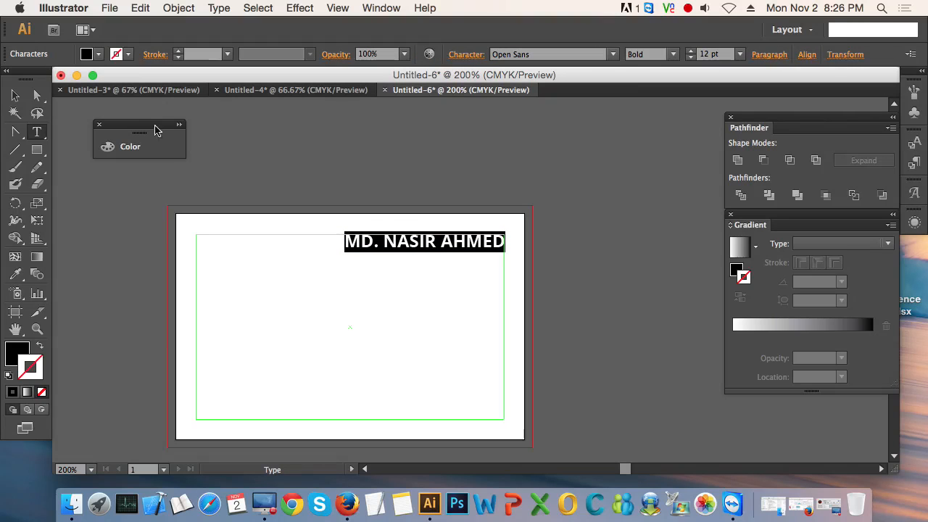
click(16, 98)
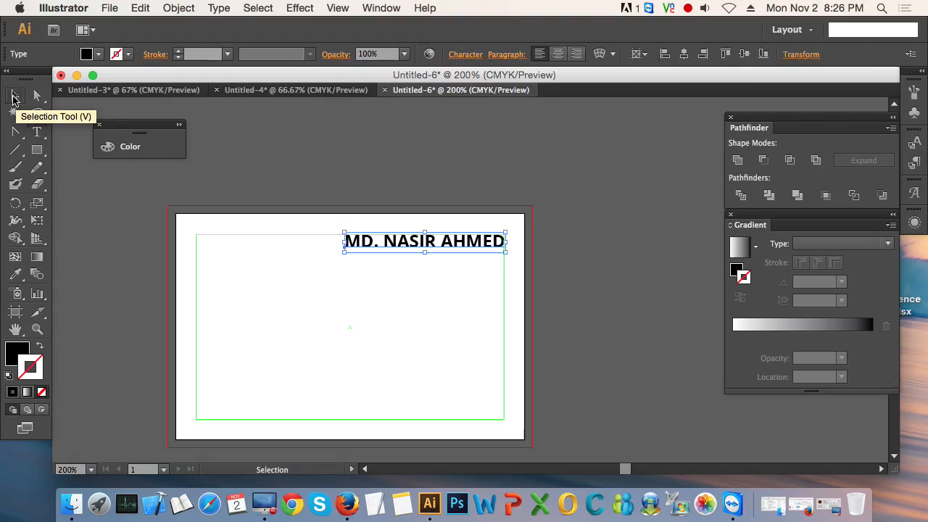
click(358, 293)
click(456, 246)
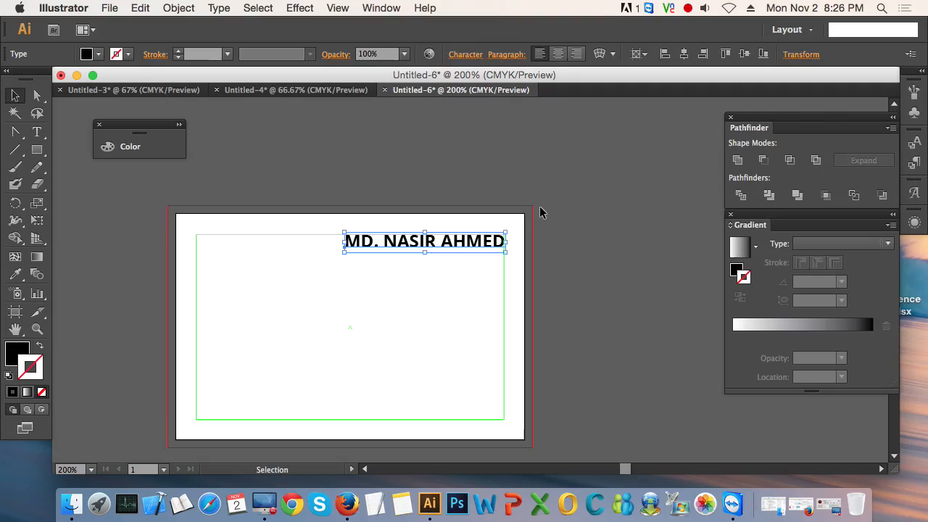
Step: Try other fonts on the name text, such as Orator Std, Oriya MN and Palatino Linotype
key(t)
click(430, 253)
key(super+a)
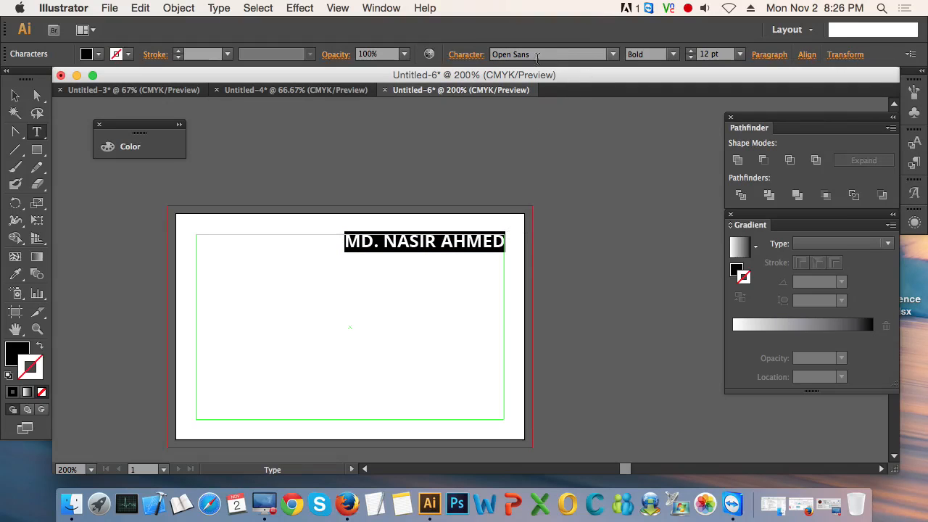
click(577, 55)
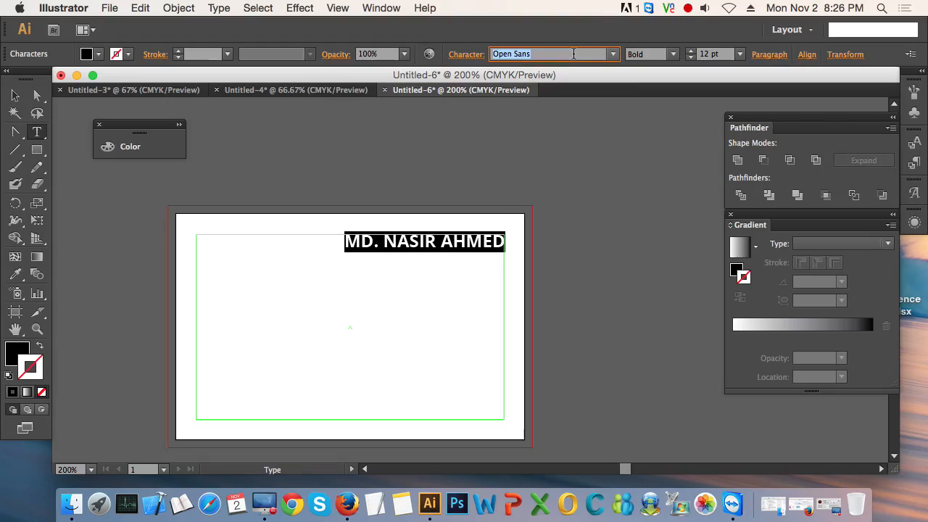
key(Down)
key(Down)
key(Down)
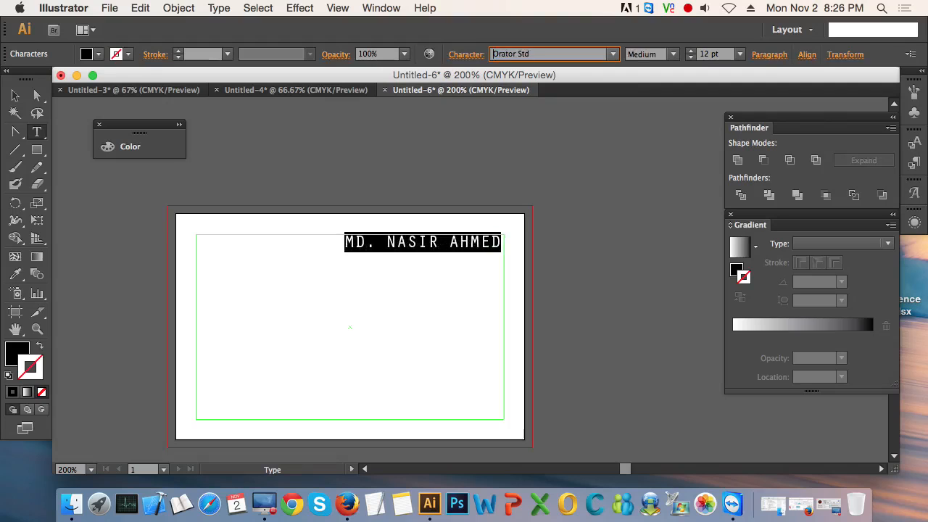
key(Down)
key(Up)
key(Up)
key(Up)
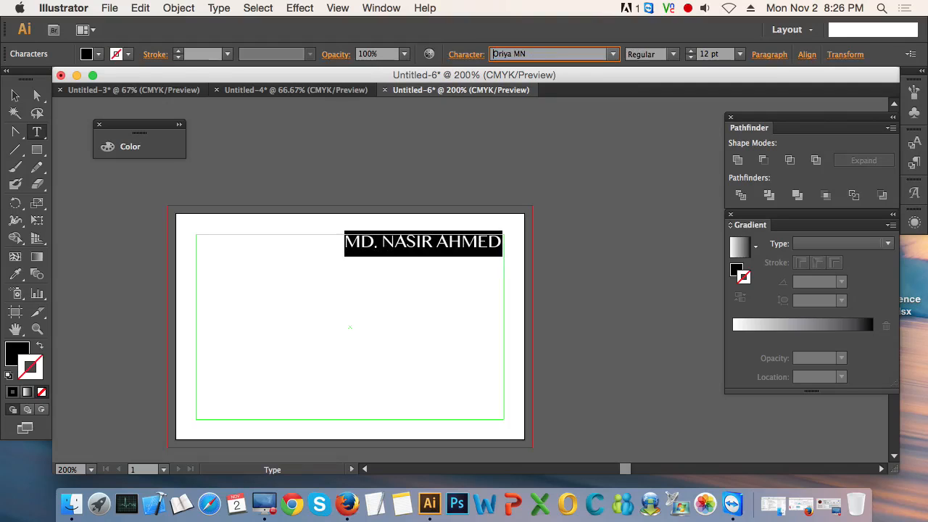
key(Down)
key(Down)
key(Up)
key(Down)
key(Down)
key(Down)
key(Down)
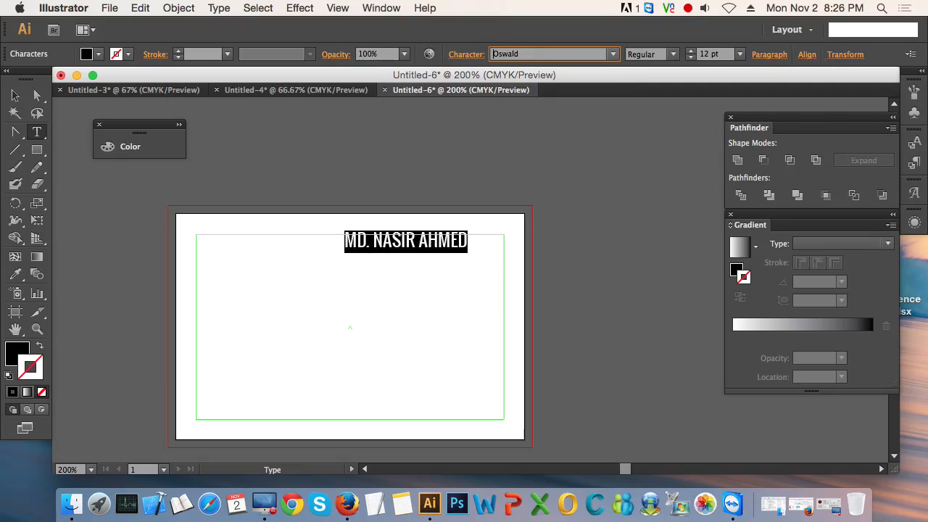
Step: Return the name text to the Open Sans font in the Bold style and deselect it
click(614, 56)
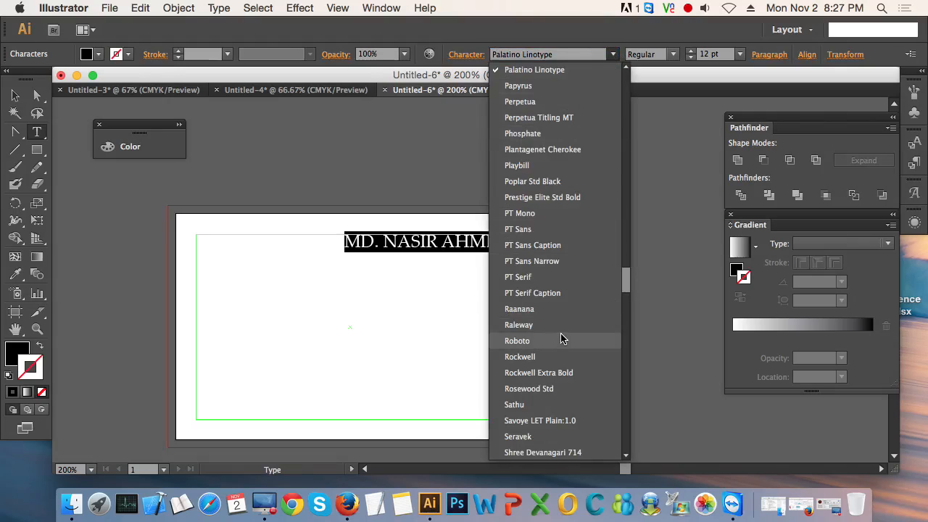
click(555, 56)
click(526, 55)
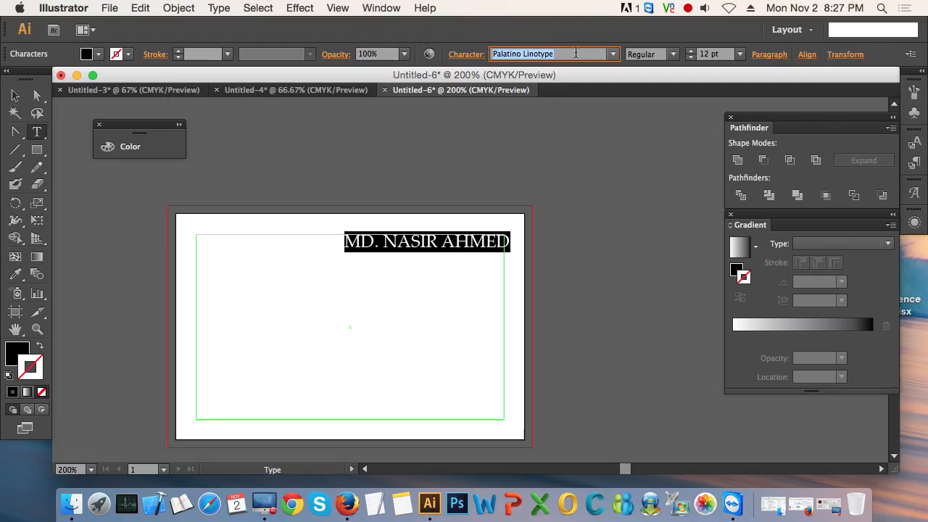
text(Open Sans)
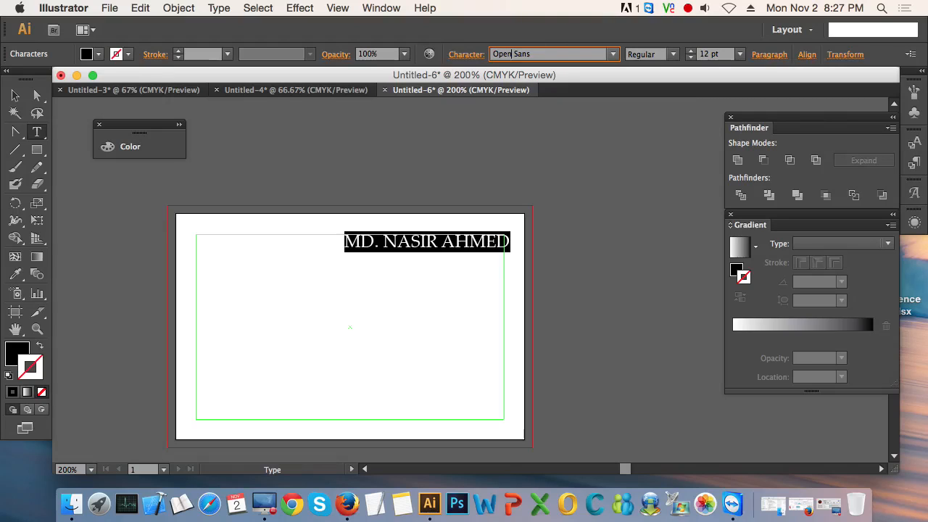
key(Return)
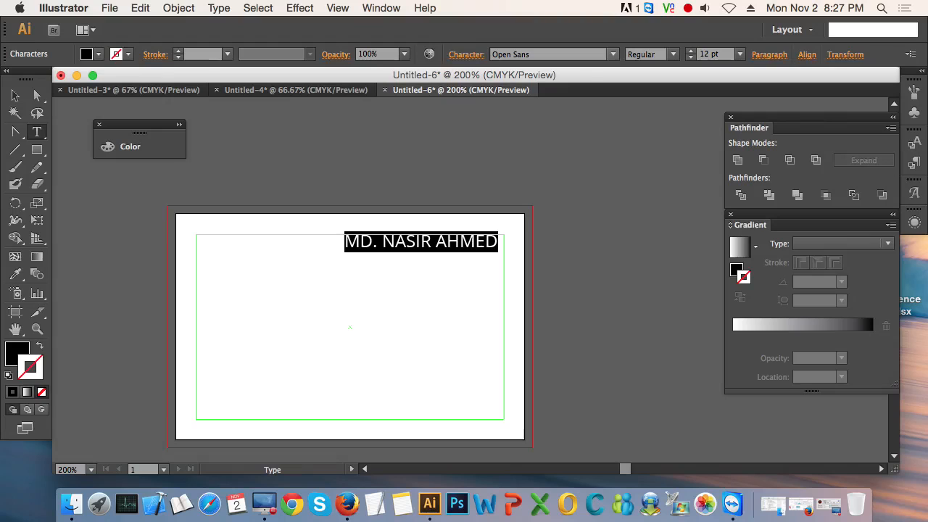
click(672, 56)
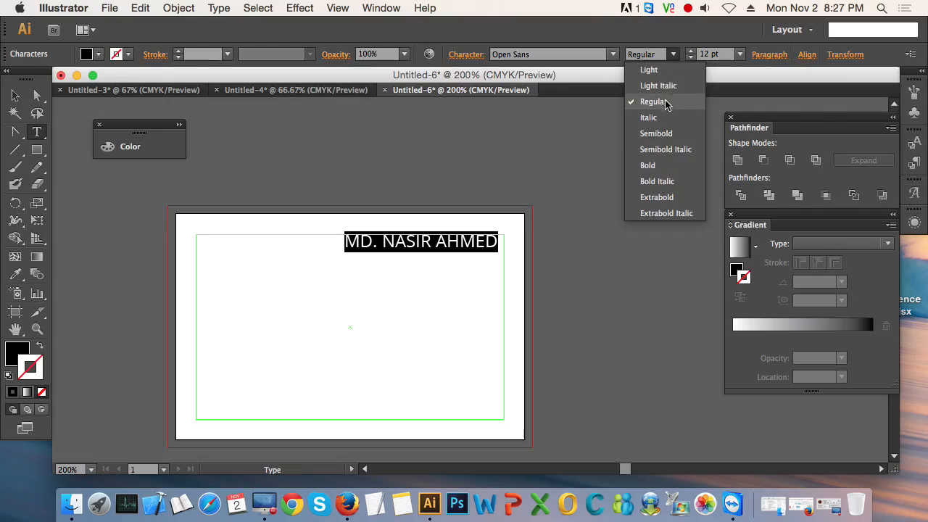
click(658, 165)
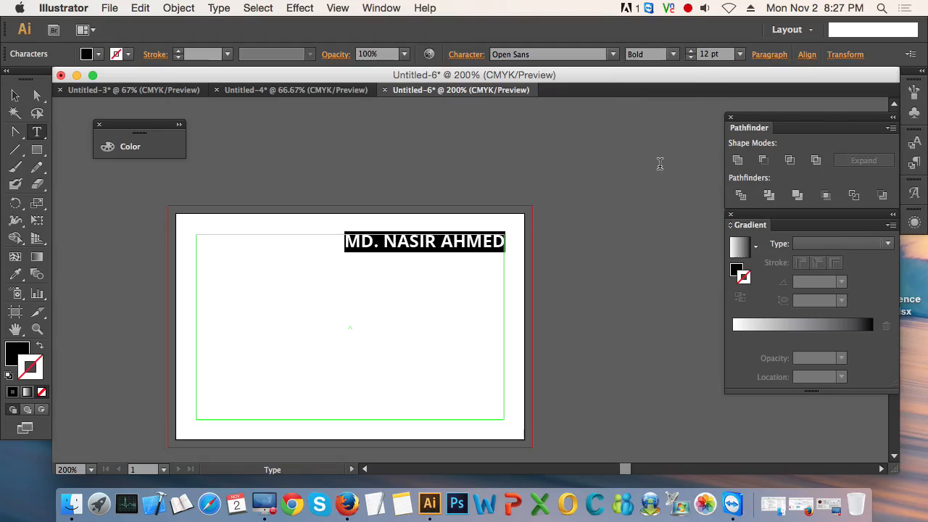
key(Right)
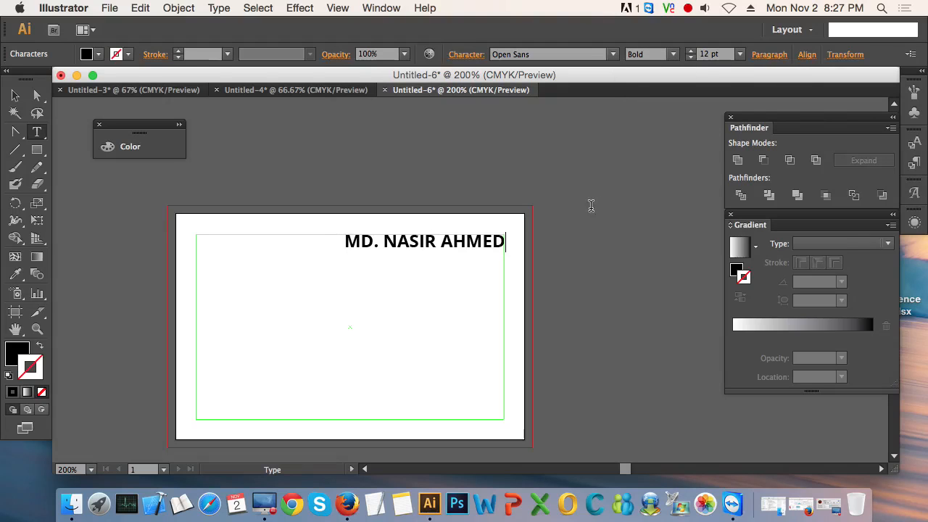
click(14, 95)
click(356, 281)
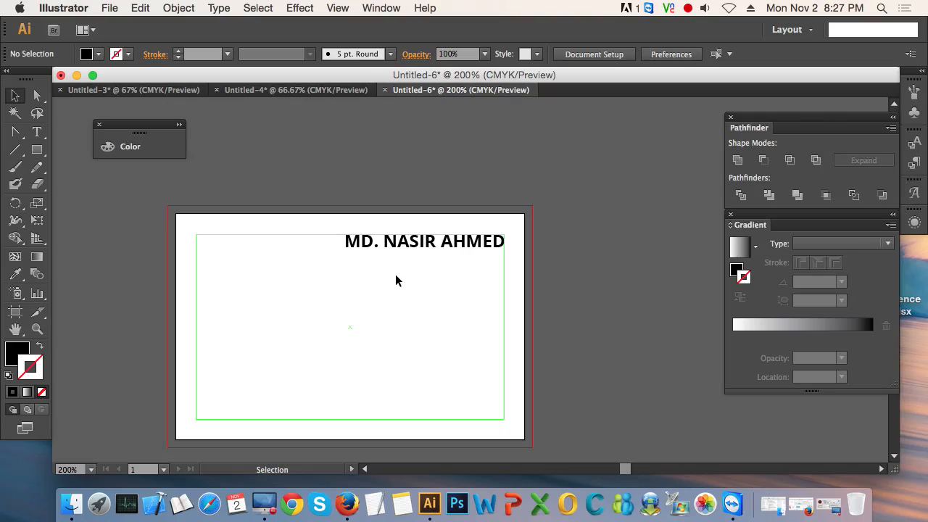
Step: Nudge the name line horizontally to align its end with the safe-area guide's right edge
scroll(397, 269, up, 1)
drag(424, 300, 450, 287)
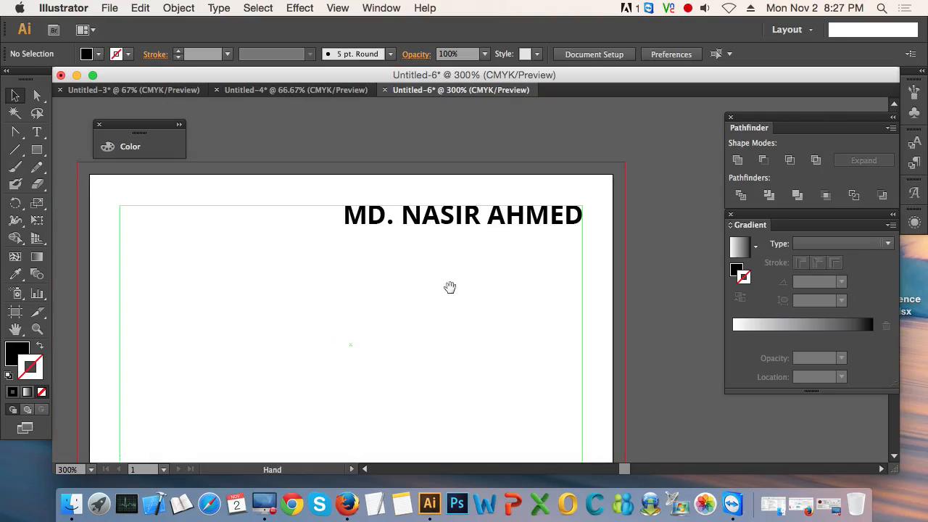
click(505, 229)
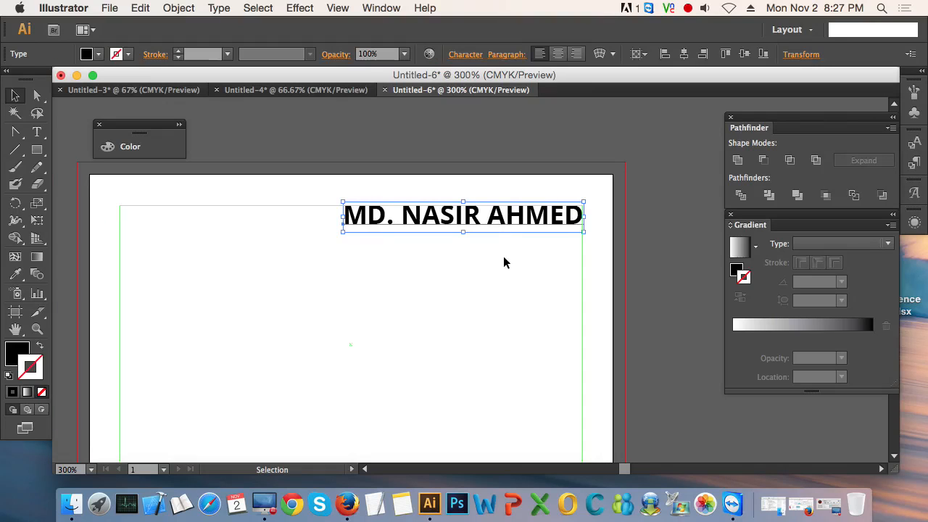
key(Left)
key(Left)
key(Left)
key(Right)
click(563, 262)
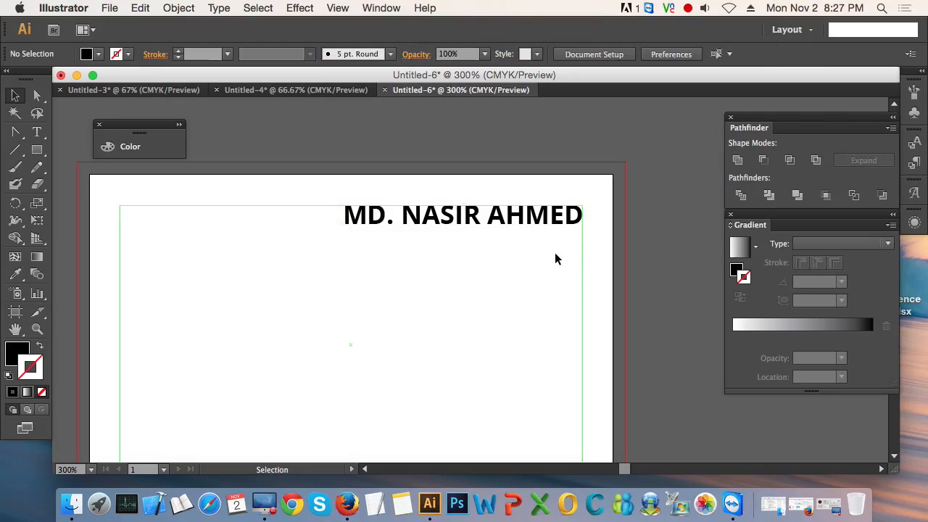
Step: Add the title text "STUDENT" as a new text line beneath the name line
key(space)
drag(446, 300, 449, 271)
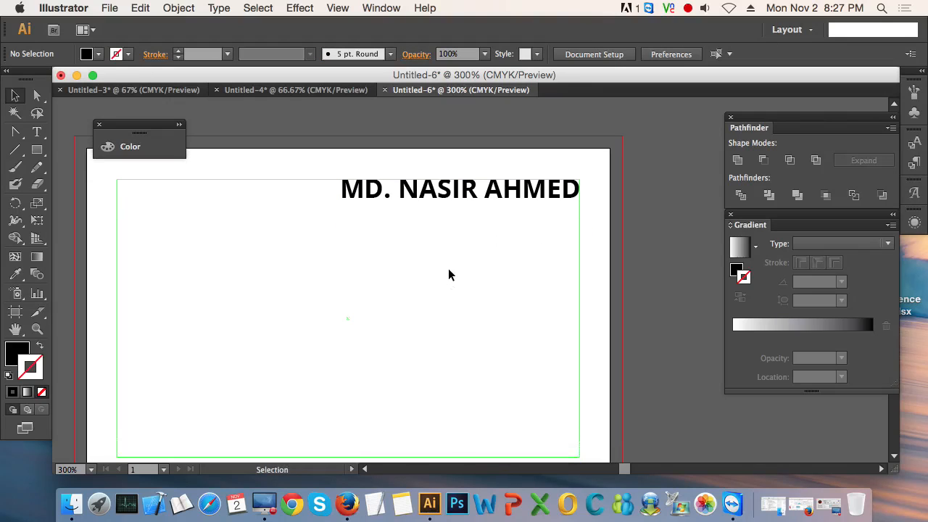
click(38, 135)
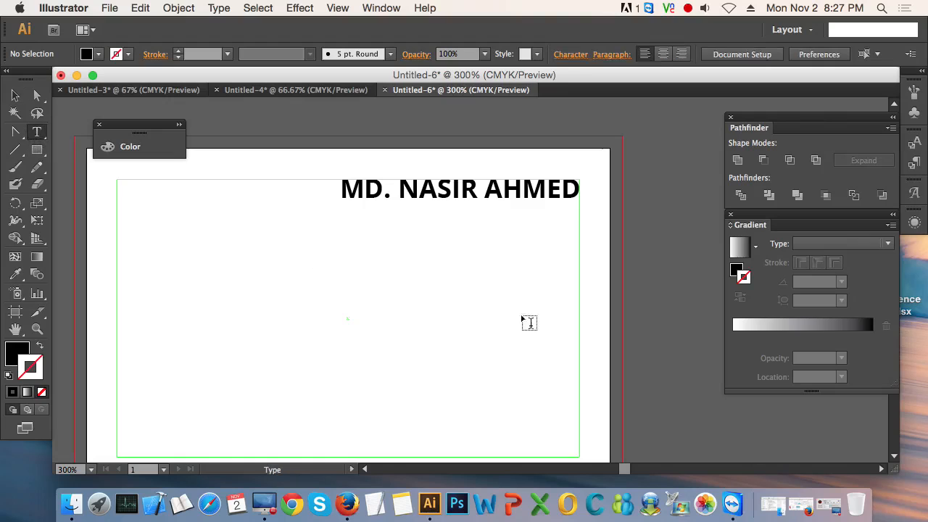
click(423, 229)
text(S)
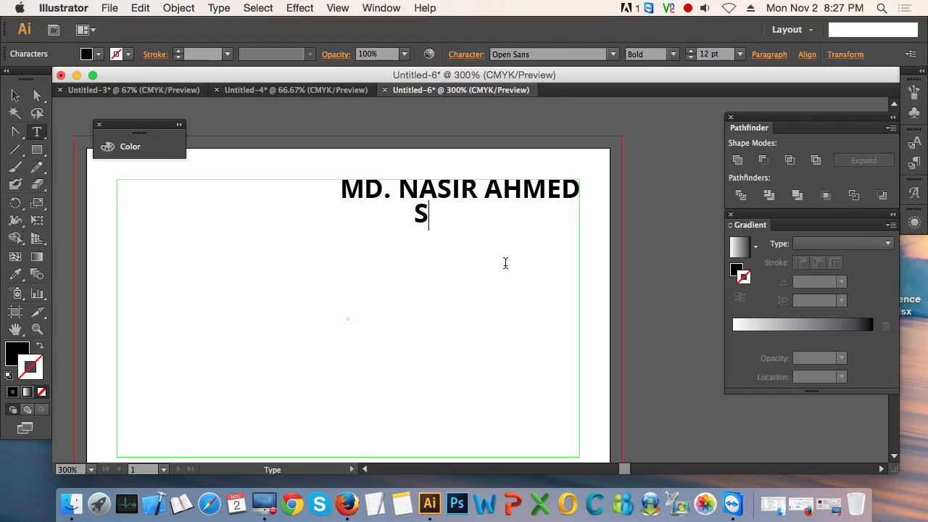
text(TUDE)
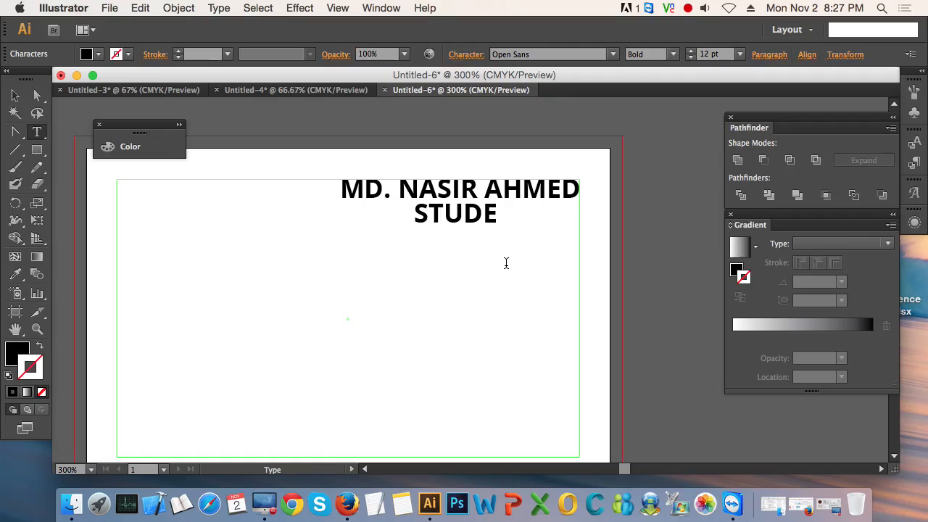
text(NT)
Step: Set the STUDENT text to the Regular style at 8 pt and deselect it
key(super+a)
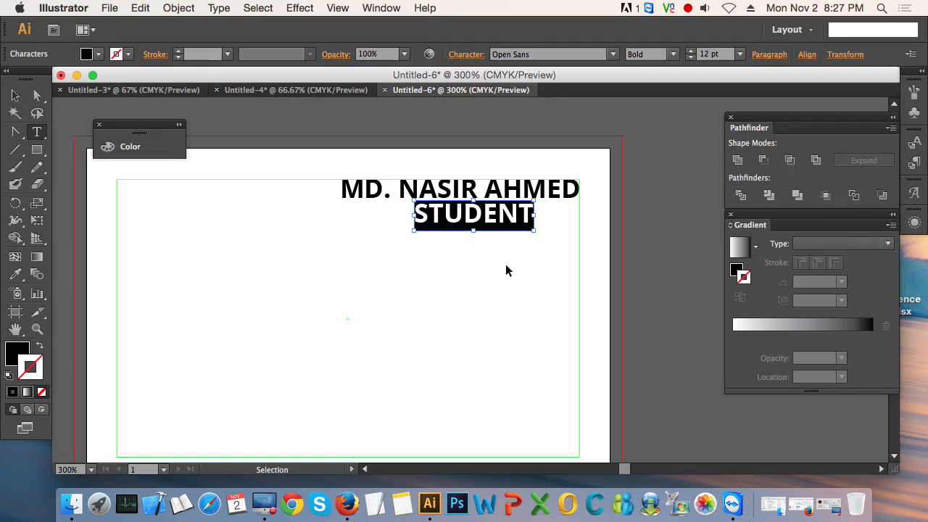
click(676, 54)
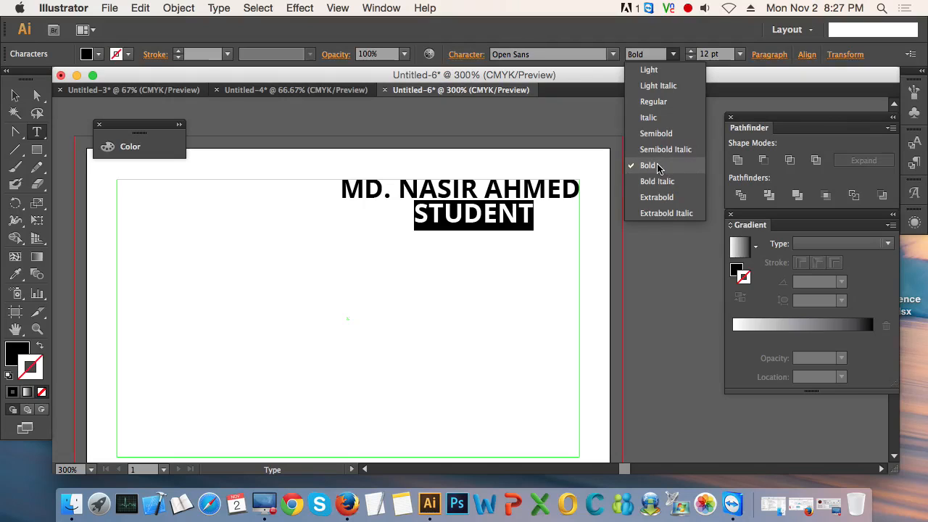
click(664, 100)
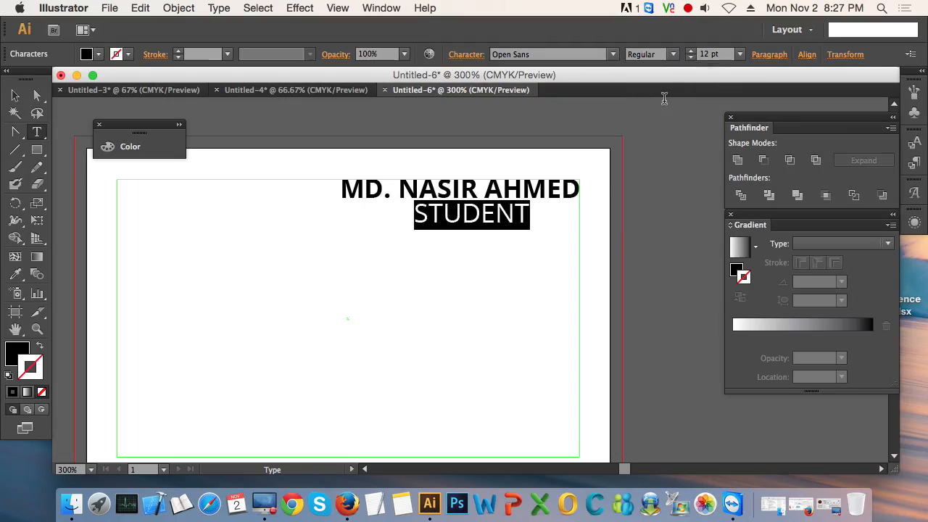
click(689, 58)
click(689, 58)
click(690, 58)
click(690, 58)
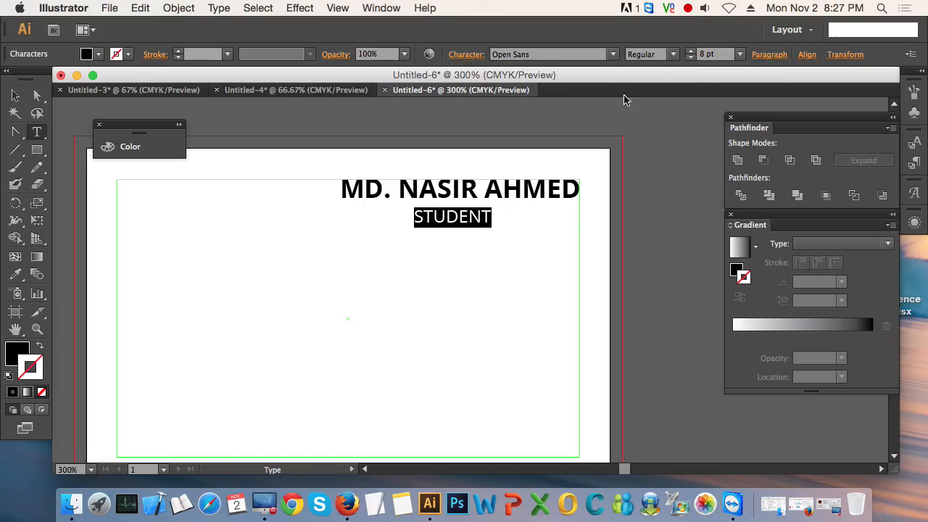
click(14, 95)
click(493, 353)
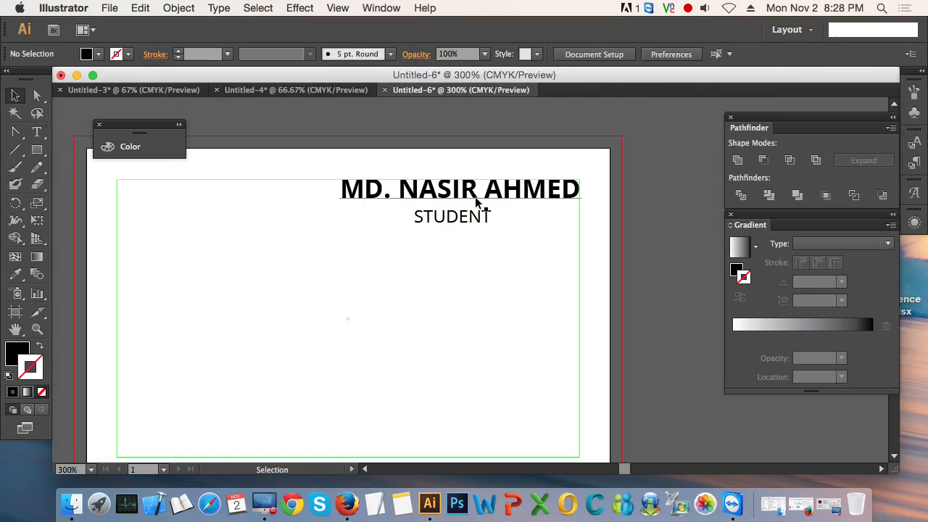
Step: Move the STUDENT text to the right, just beneath the end of the name line
drag(472, 226, 534, 222)
click(517, 262)
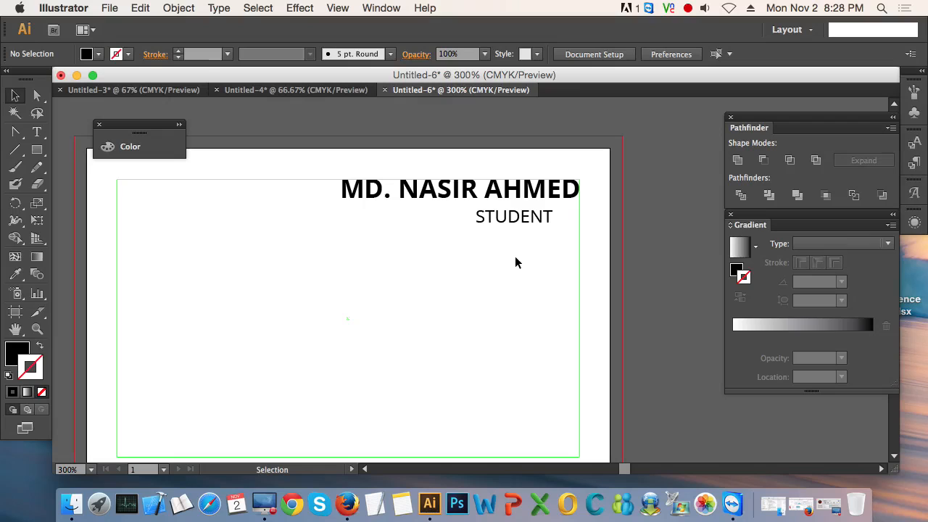
key(super+0)
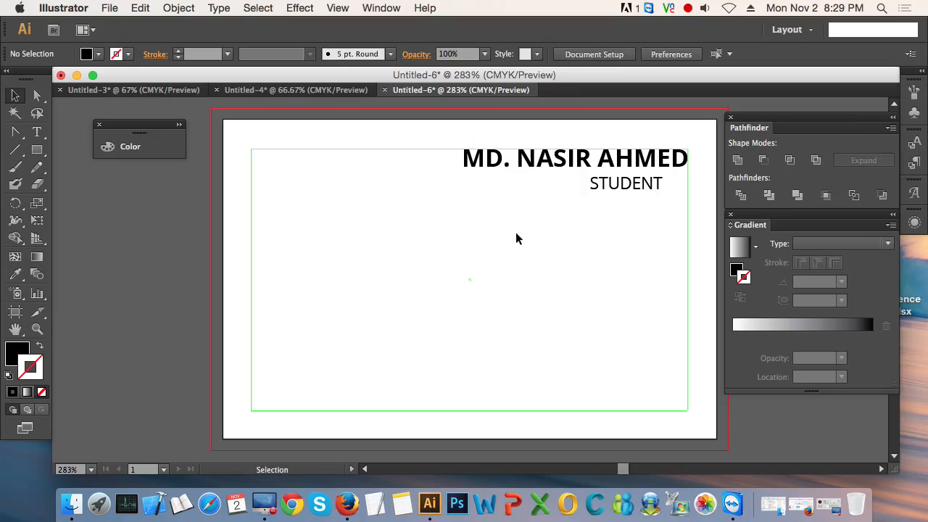
drag(616, 187, 647, 195)
click(615, 225)
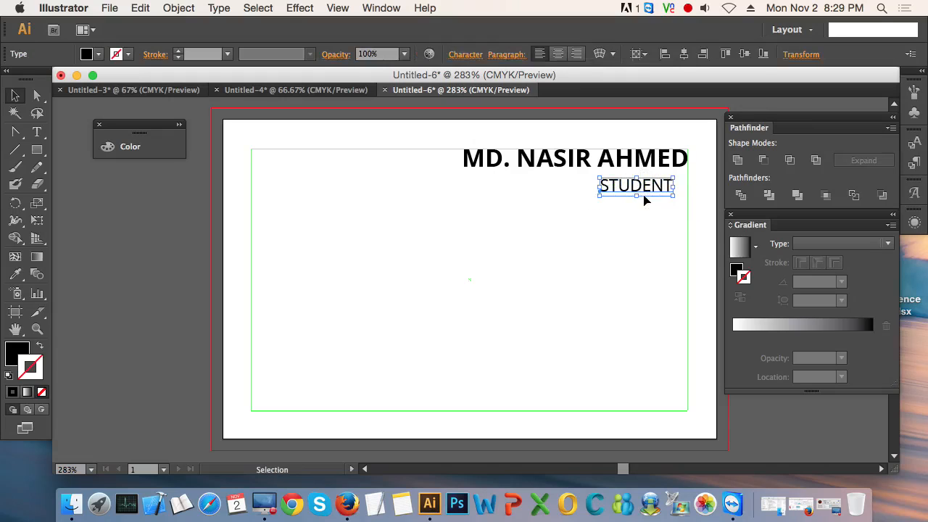
click(651, 160)
click(639, 185)
click(604, 233)
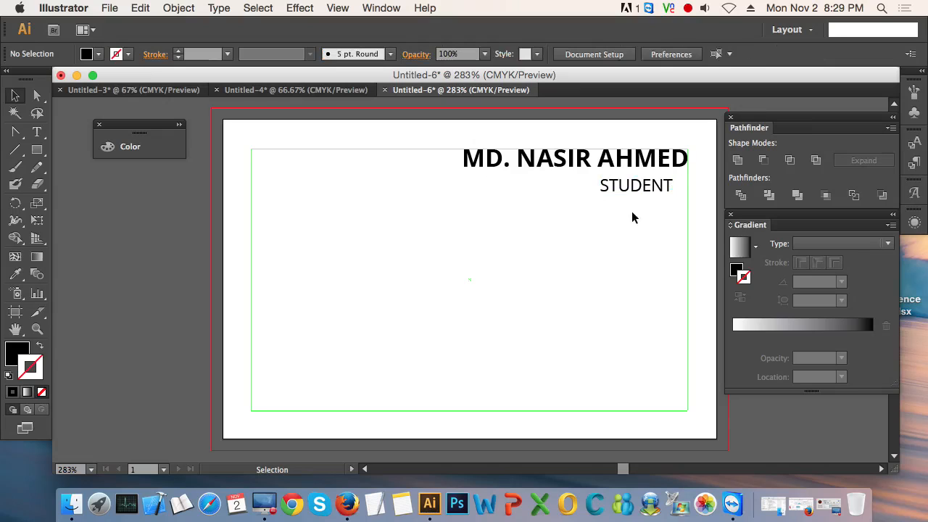
Step: Change the case of the STUDENT text so that only its first letter is capitalised, and deselect it
click(642, 190)
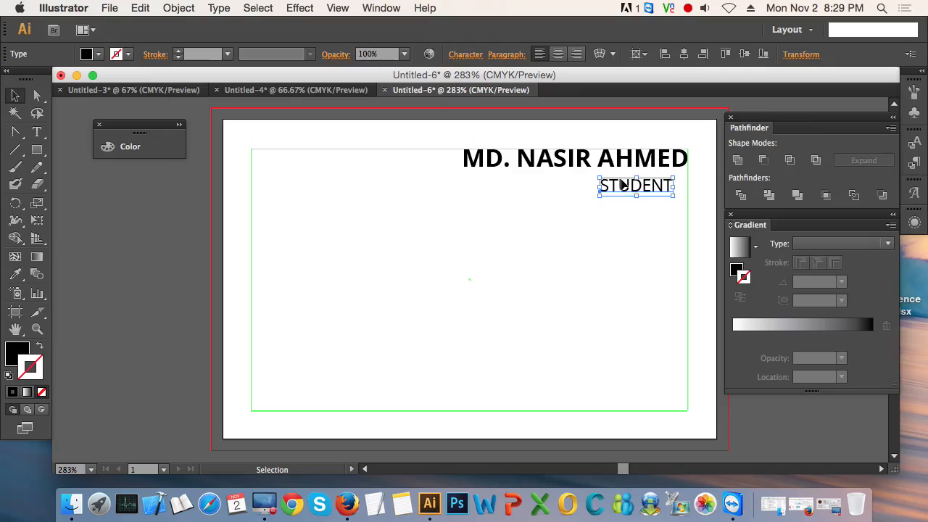
double_click(629, 189)
double_click(630, 187)
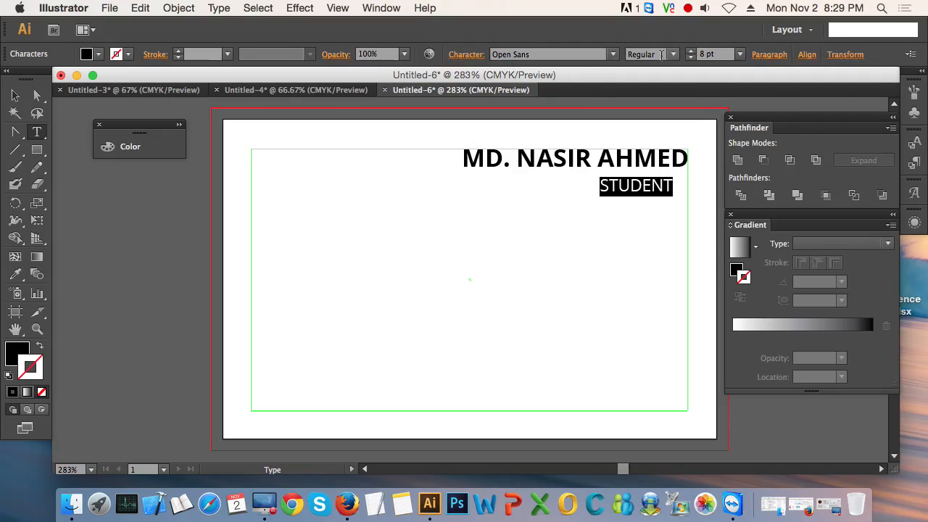
click(178, 8)
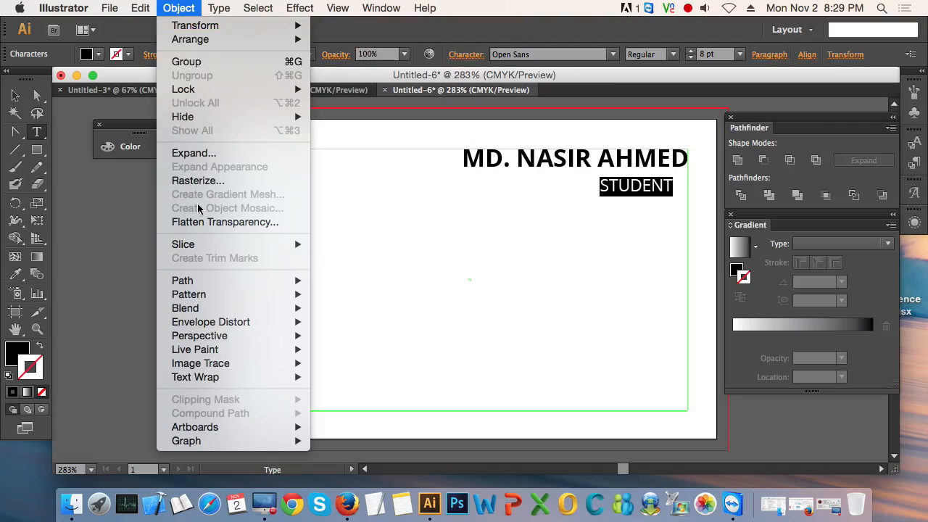
mouse_move(232, 249)
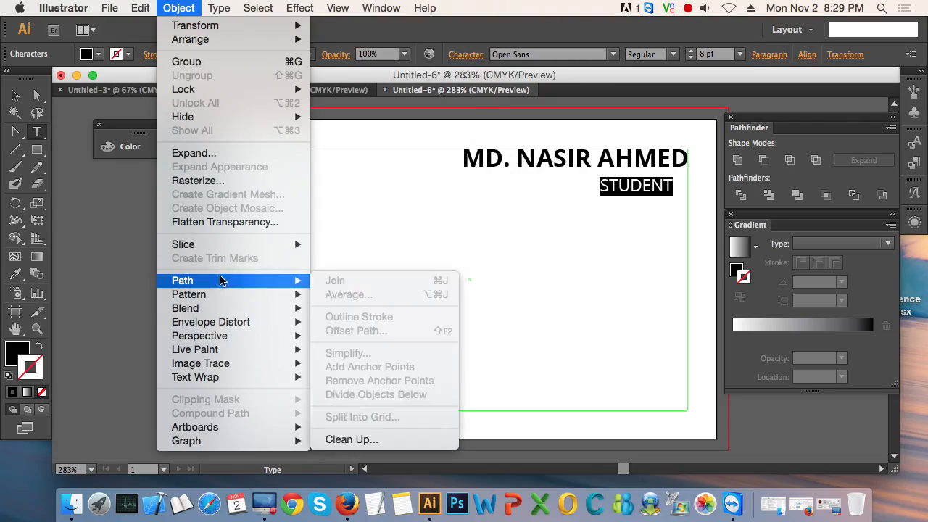
mouse_move(220, 8)
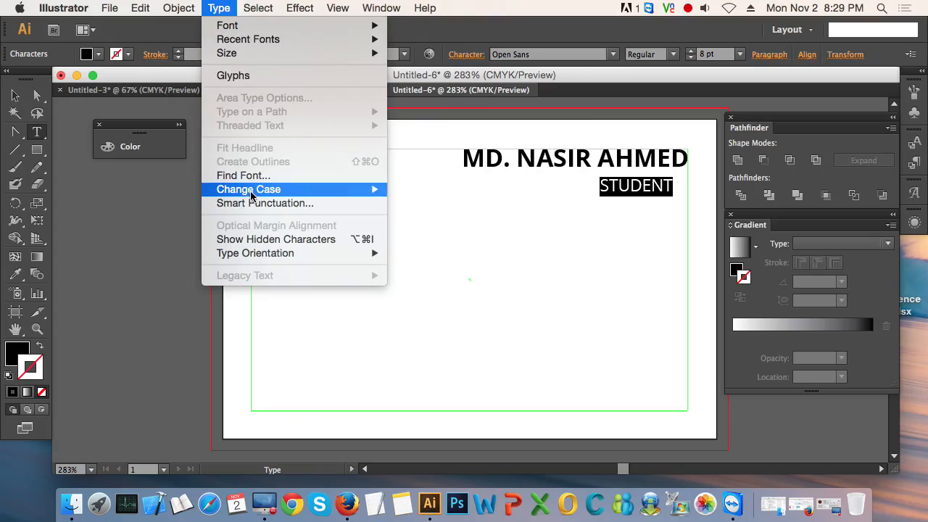
mouse_move(254, 192)
click(425, 217)
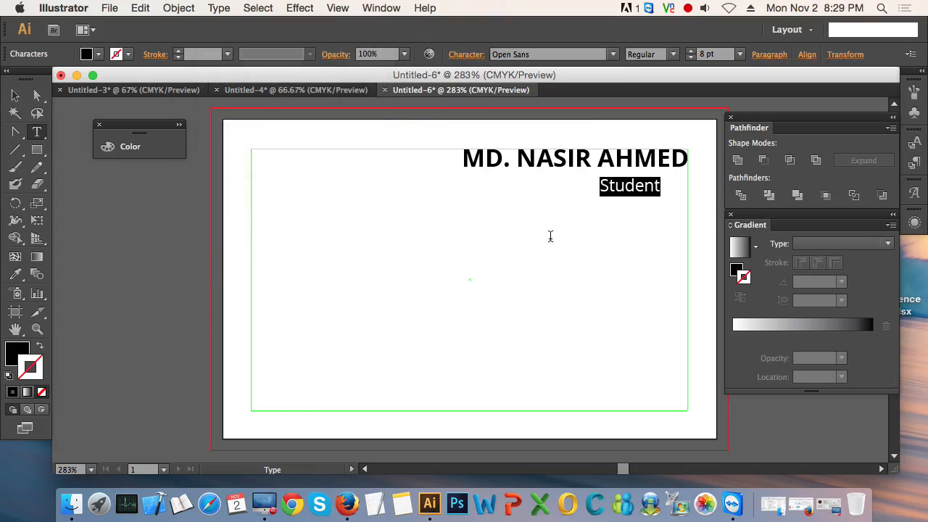
click(12, 98)
click(441, 254)
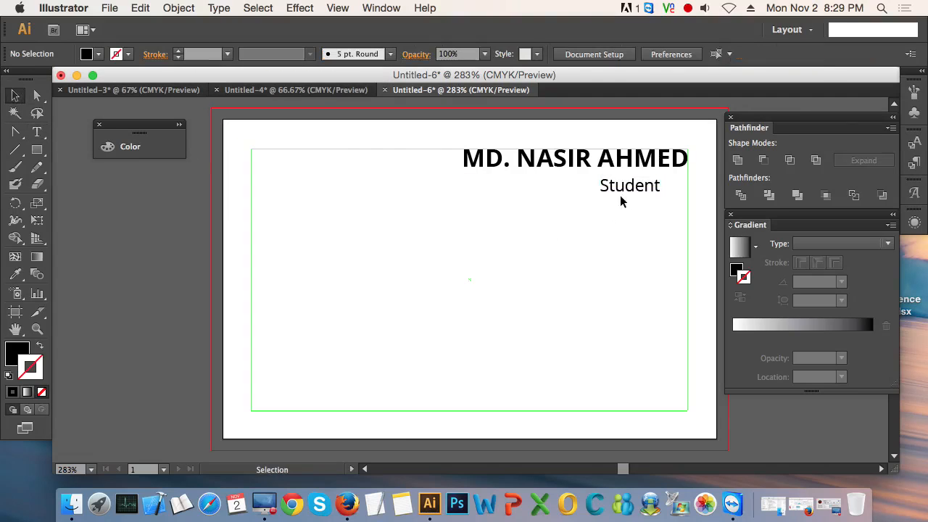
Step: Move the Student text right to align its end with the safe-area guide's right edge, and deselect it
drag(625, 194, 653, 194)
click(641, 230)
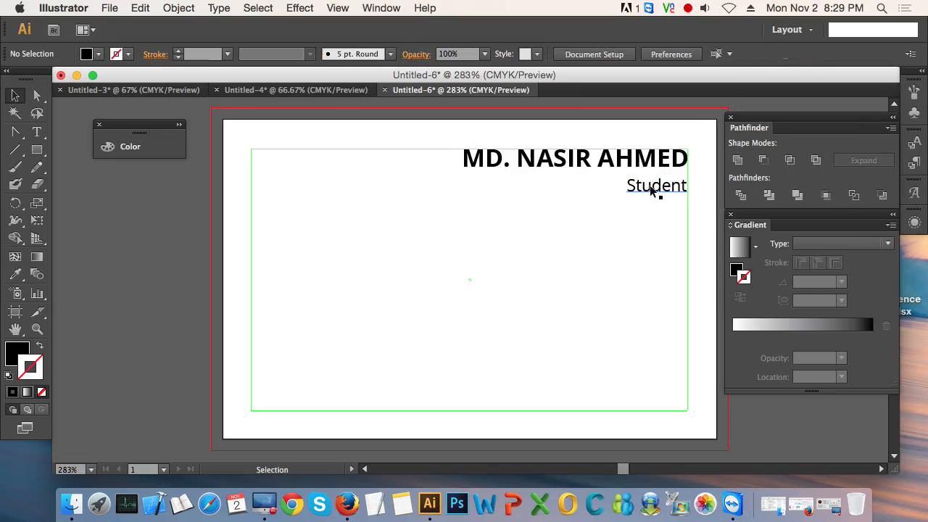
scroll(654, 190, up, 1)
drag(634, 225, 506, 271)
scroll(499, 250, up, 1)
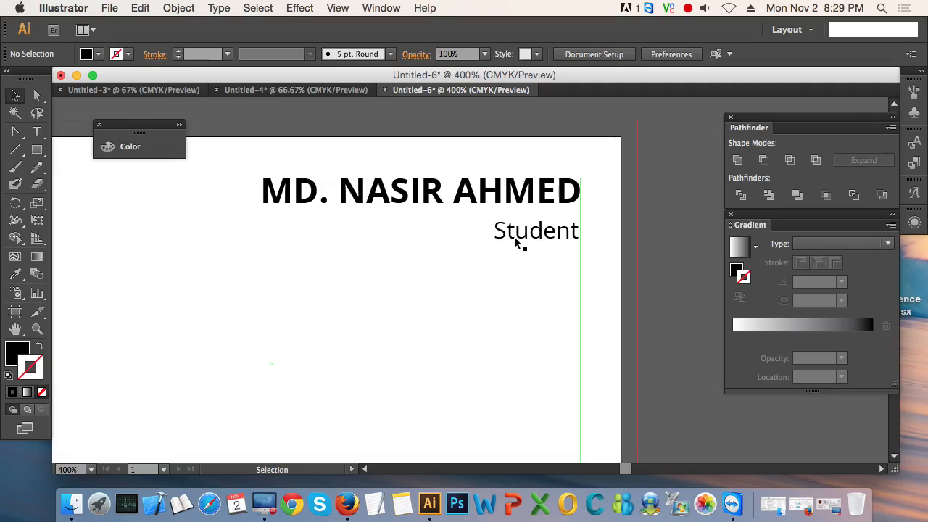
click(516, 240)
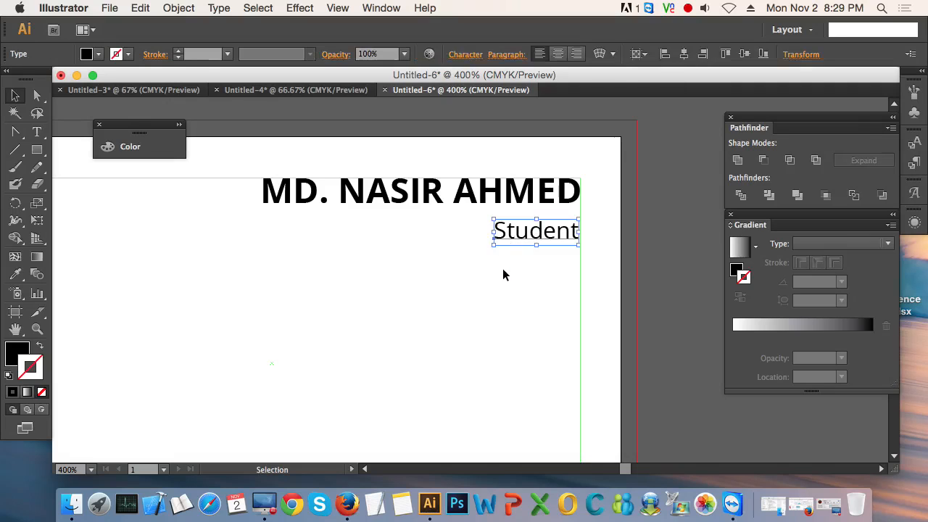
scroll(481, 312, down, 2)
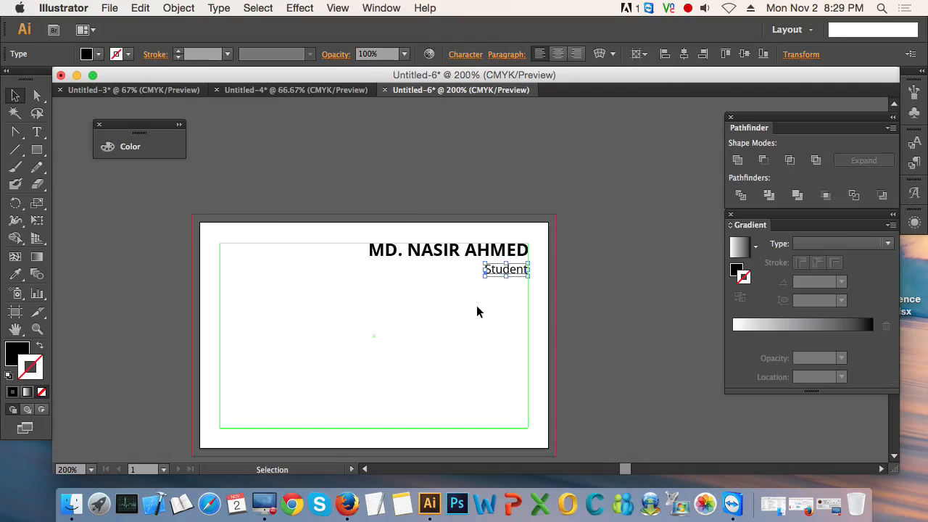
drag(476, 305, 497, 298)
scroll(435, 294, down, 1)
click(667, 273)
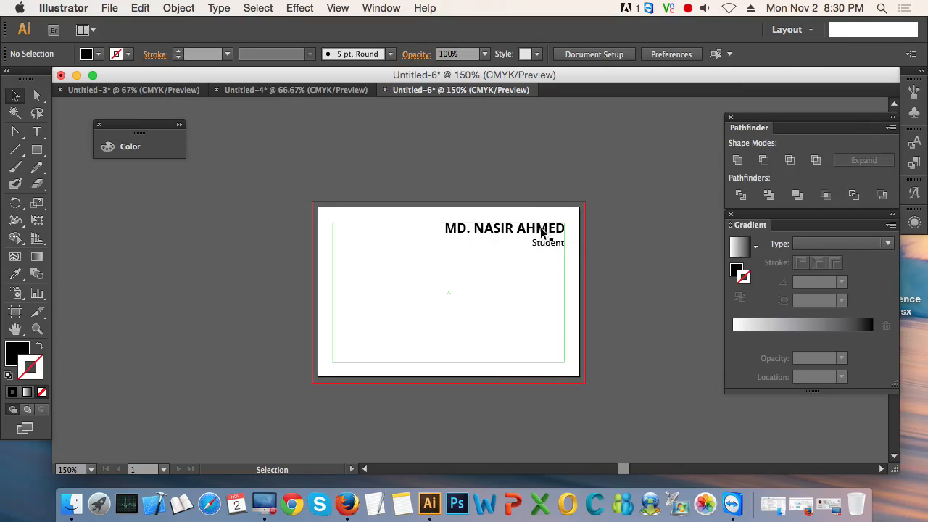
Step: Replace the Student title text with "Wildlife Photographer"
scroll(544, 231, up, 2)
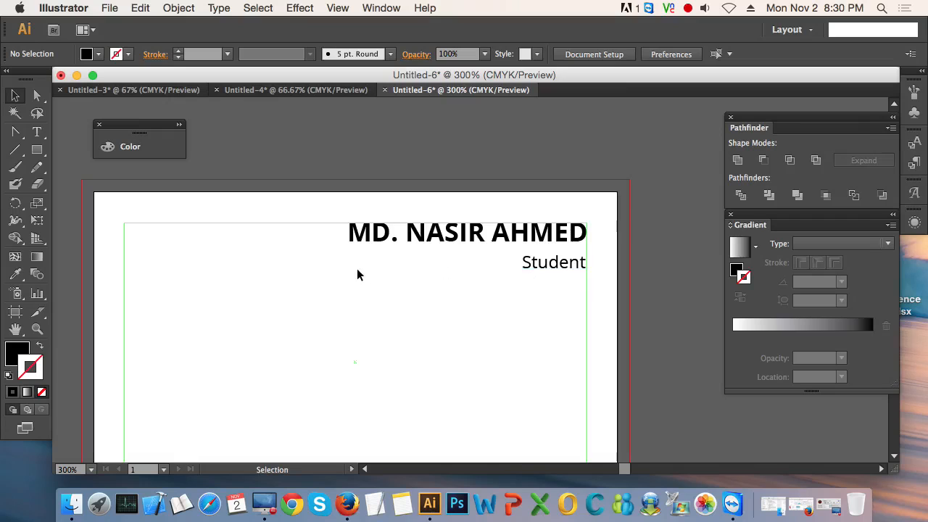
scroll(502, 326, up, 1)
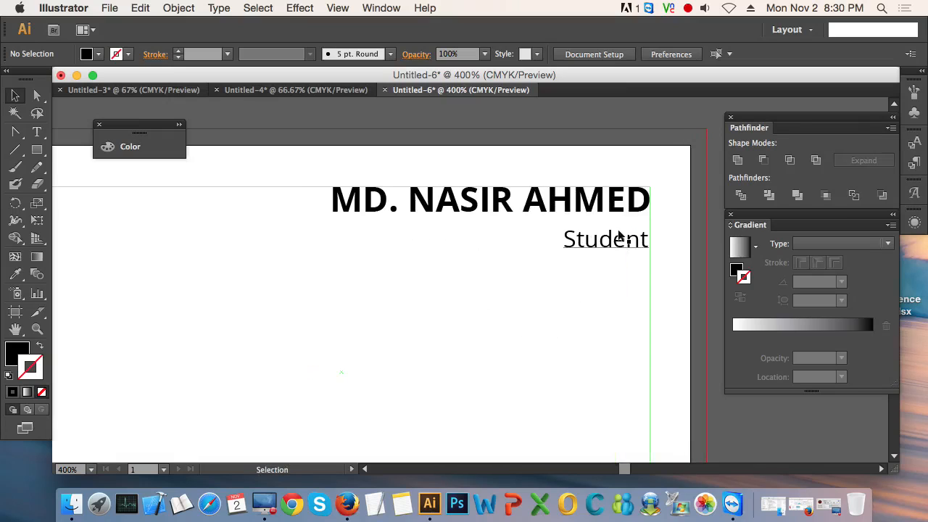
double_click(602, 251)
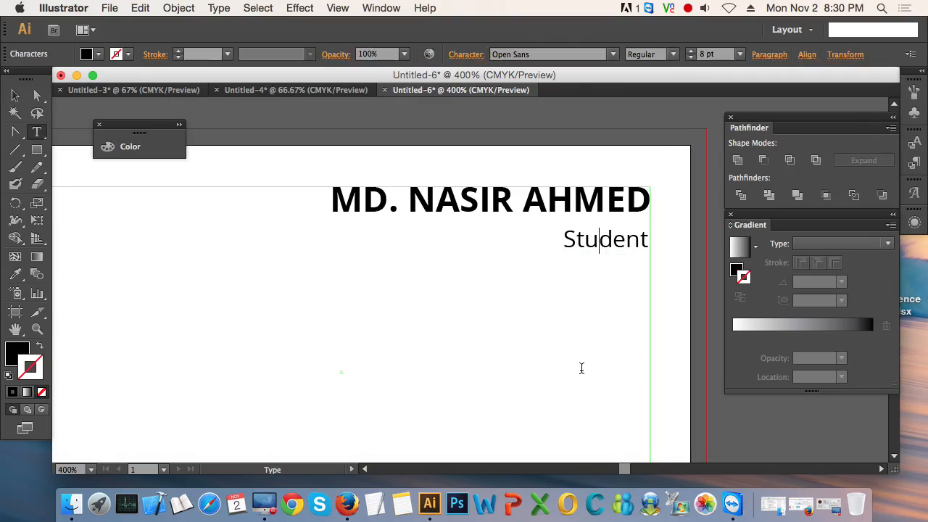
key(super+a)
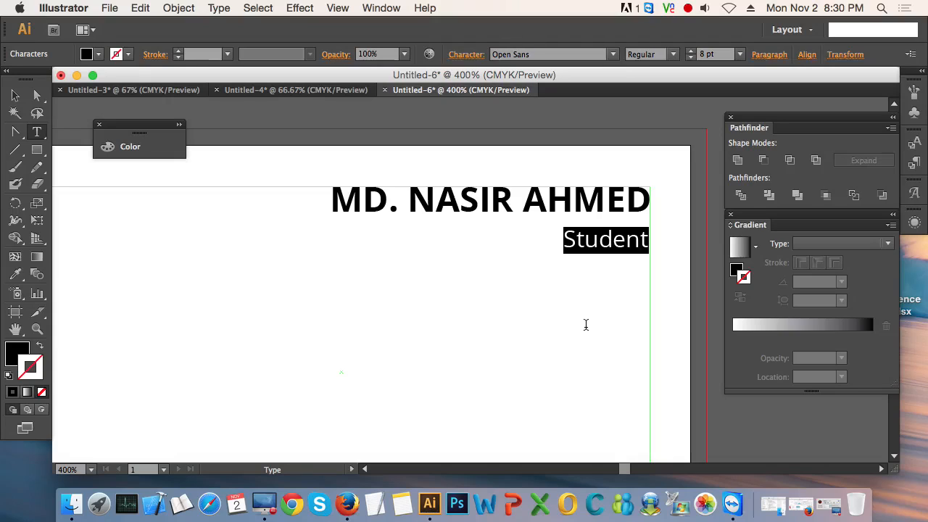
text(Photo)
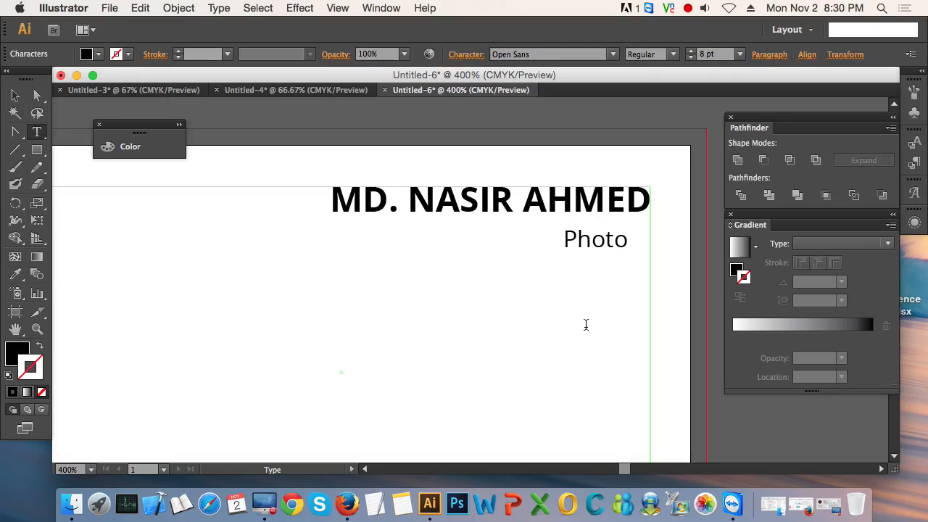
text(grapher)
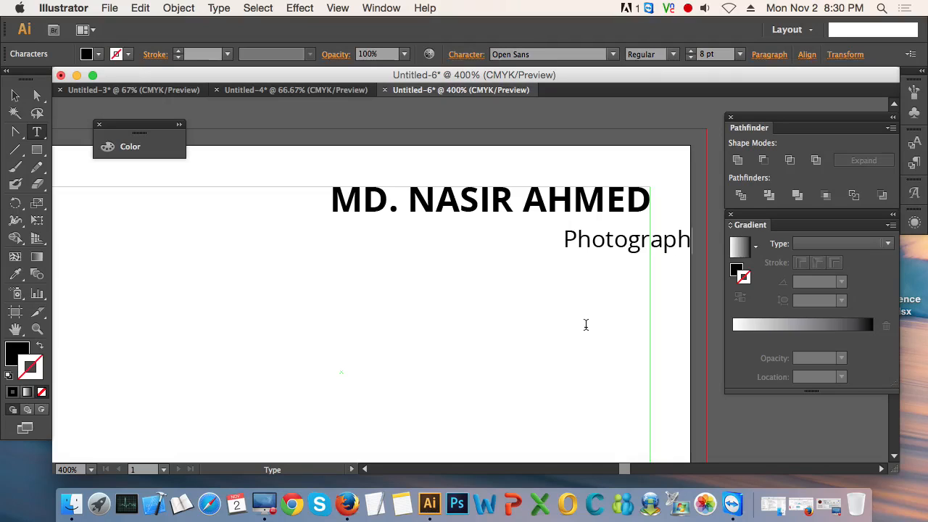
key(Left)
key(Left)
key(Left)
key(Left)
key(Left)
key(Left)
key(Left)
key(Left)
key(Left)
key(Left)
key(Left)
key(Left)
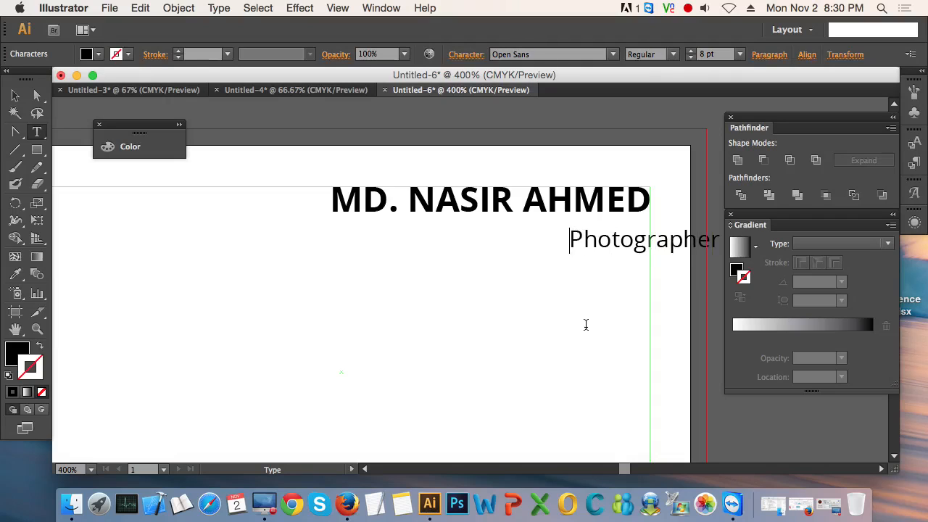
text(Wildlife)
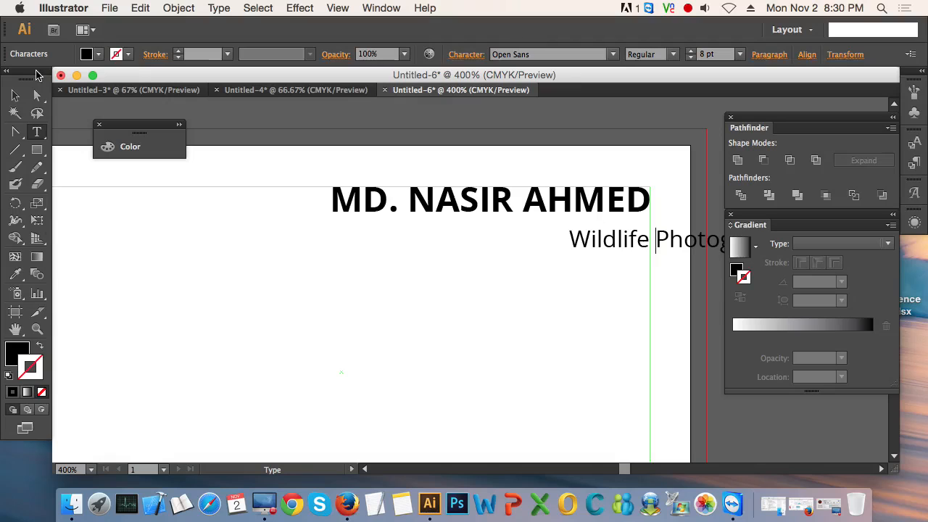
Step: Move the Wildlife Photographer text left to align its end with the safe-area guide's right edge, and deselect it
click(14, 95)
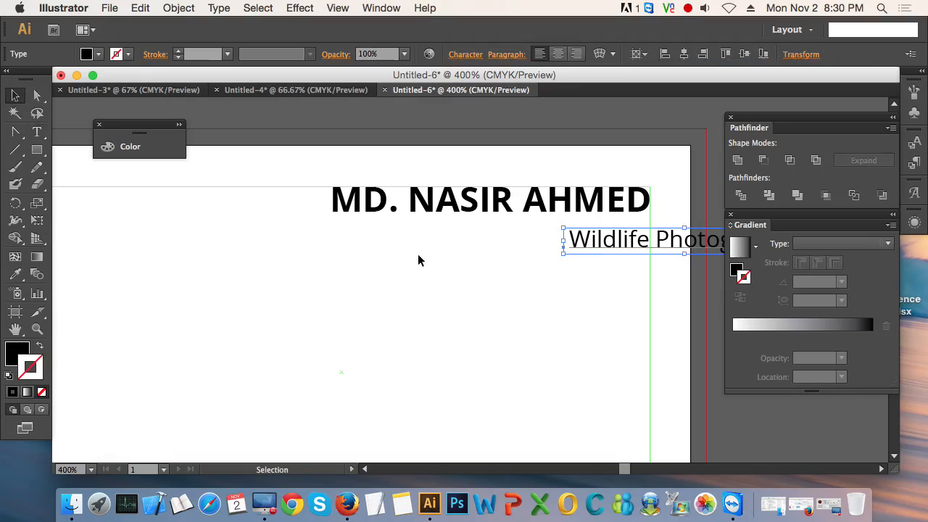
key(shift+Left)
key(shift+Left)
key(shift+Left)
key(shift+Left)
key(shift+Left)
key(shift+Left)
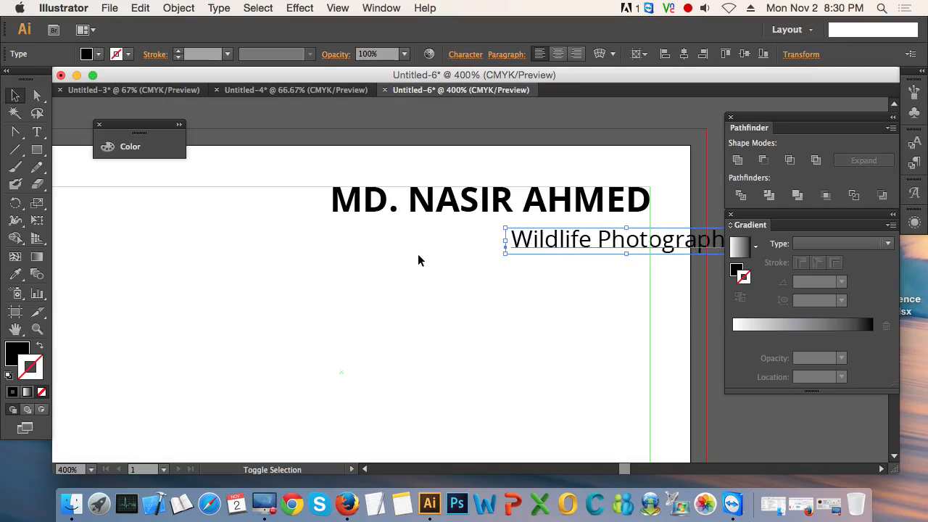
key(Right)
key(Right)
key(Right)
key(Right)
key(Right)
key(Right)
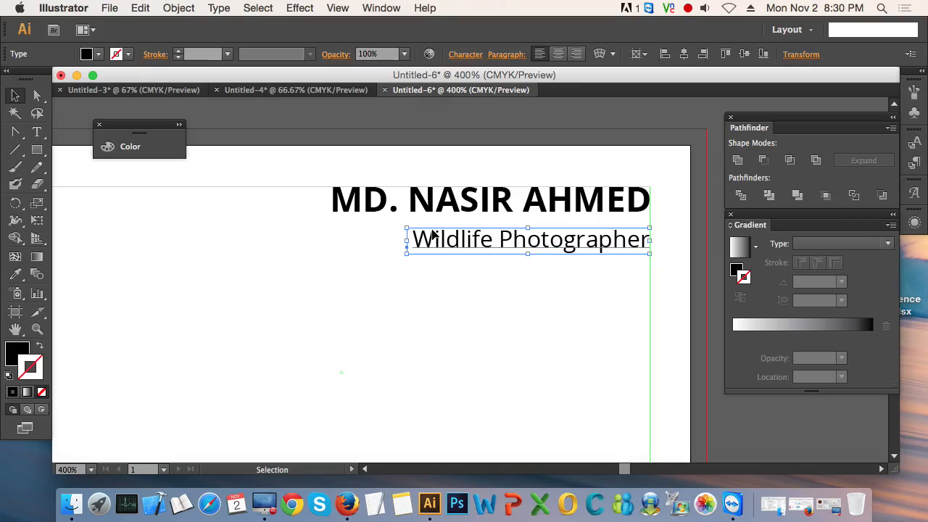
click(441, 304)
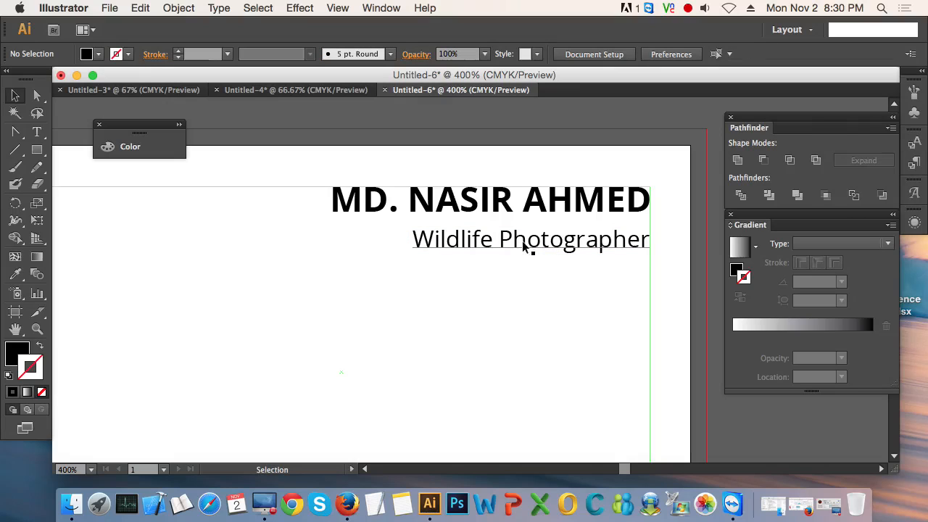
click(549, 207)
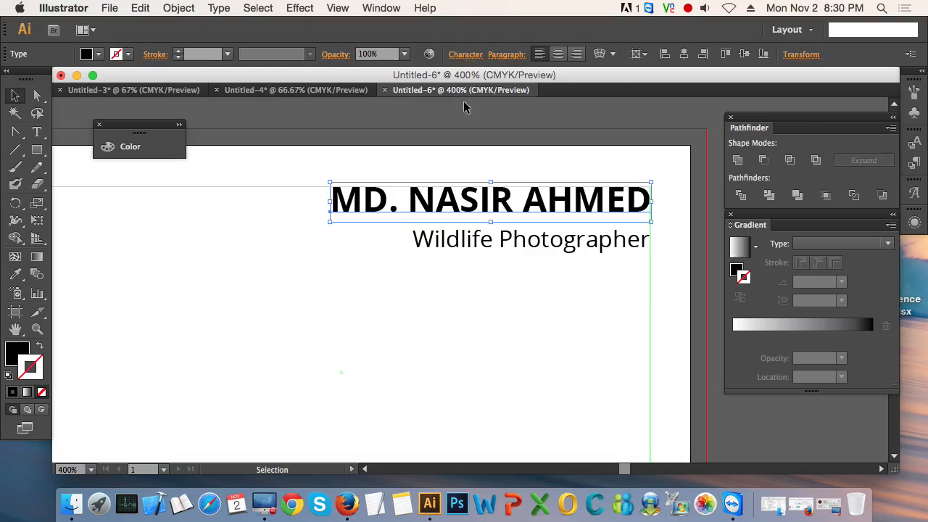
double_click(466, 207)
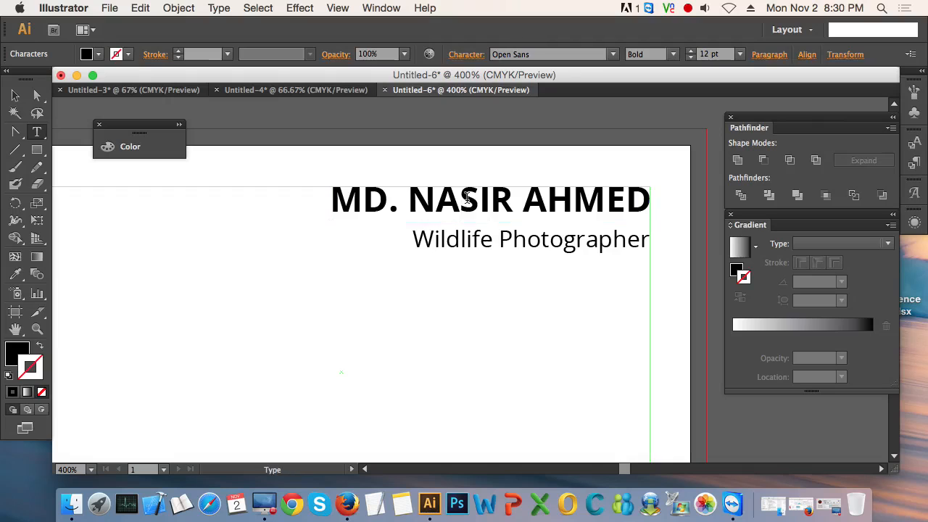
key(super+a)
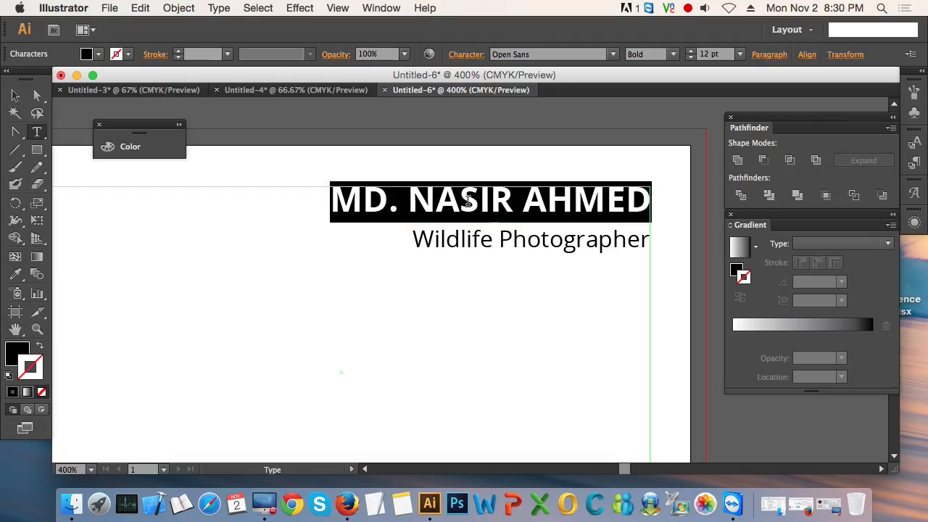
click(15, 95)
click(390, 335)
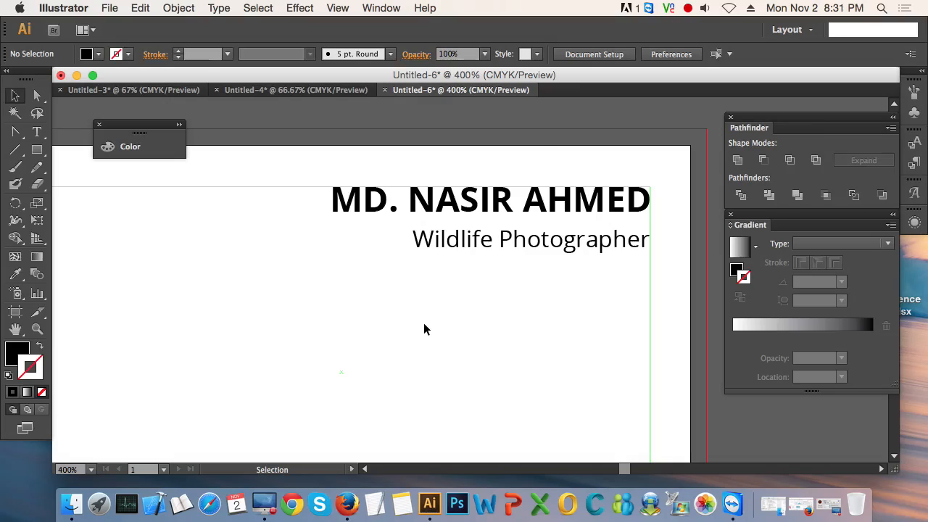
key(t)
click(480, 205)
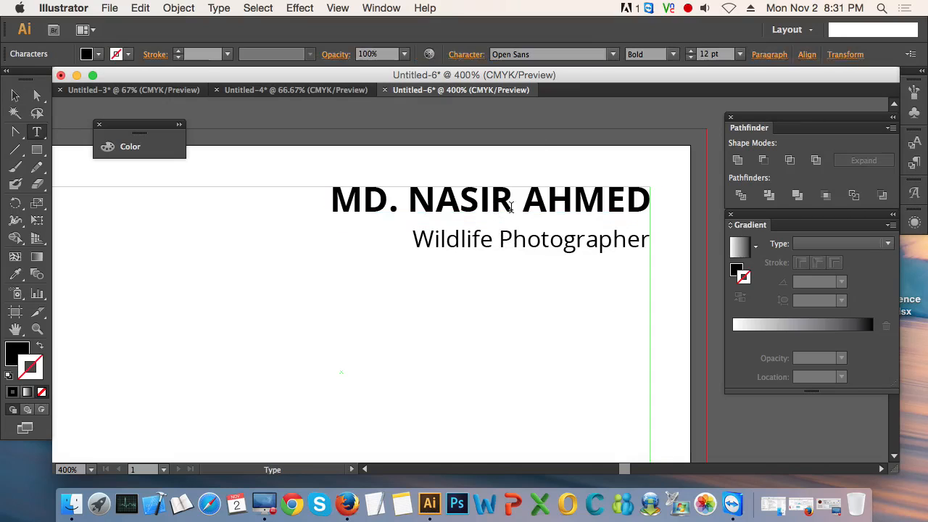
click(16, 96)
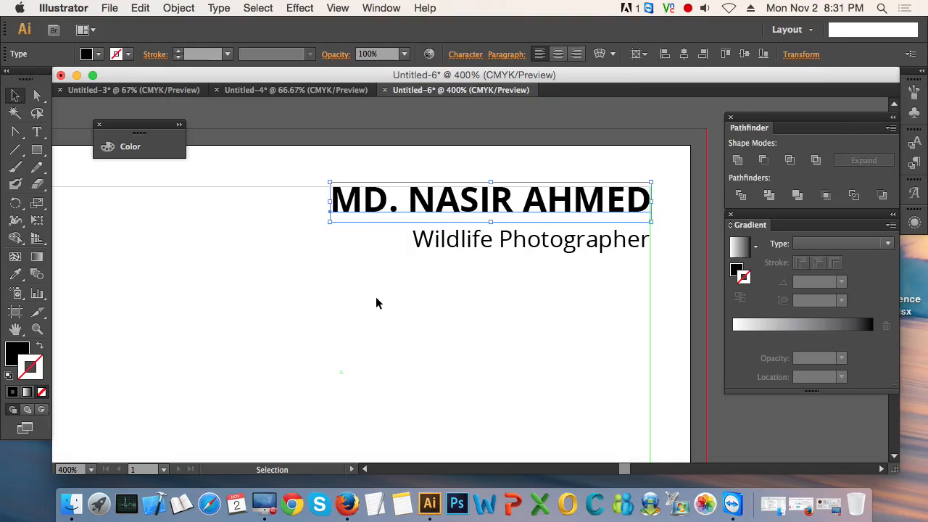
click(431, 283)
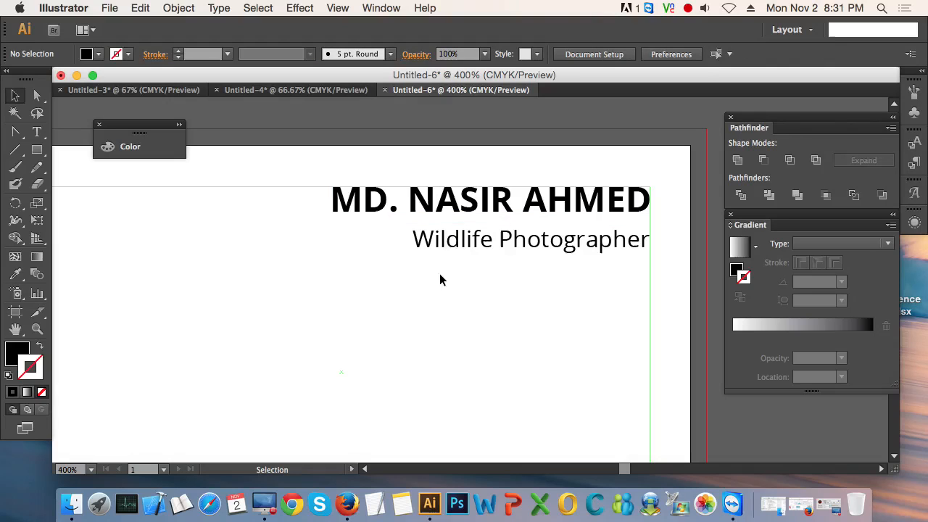
double_click(462, 209)
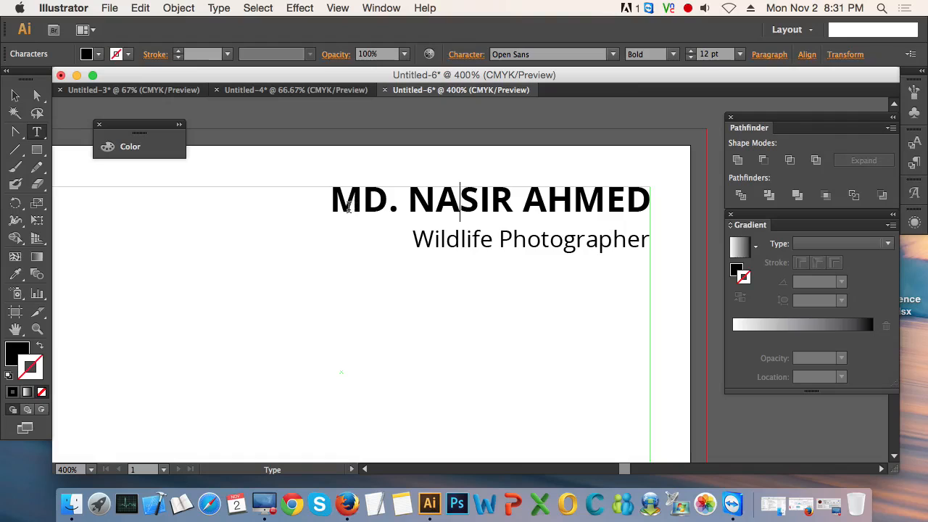
drag(362, 208, 390, 212)
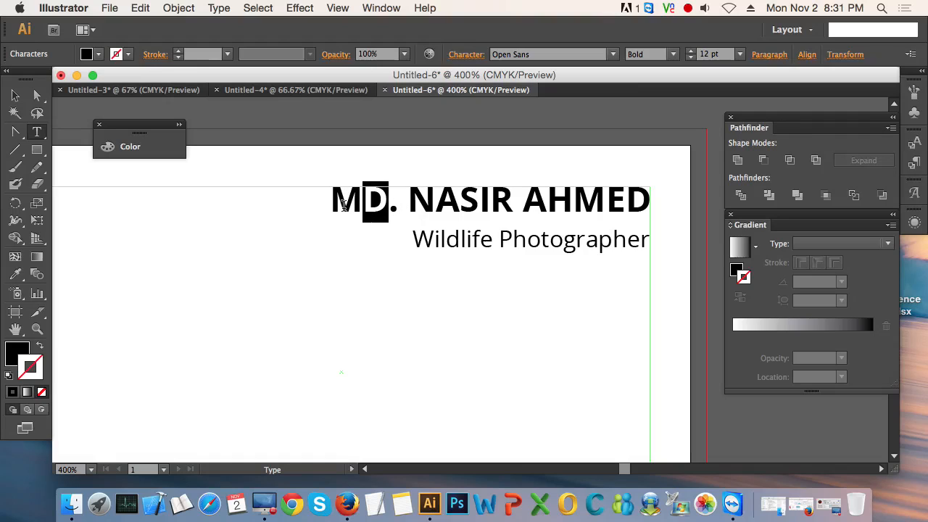
click(15, 95)
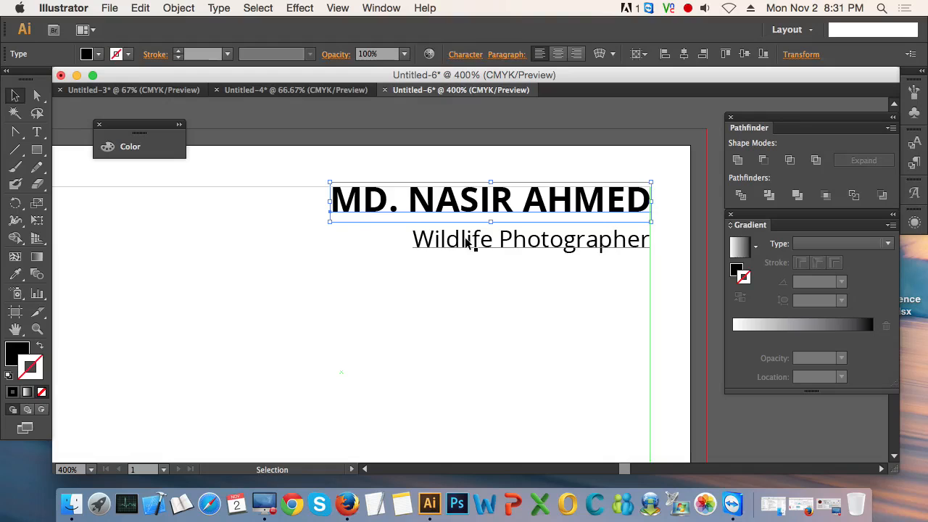
double_click(436, 215)
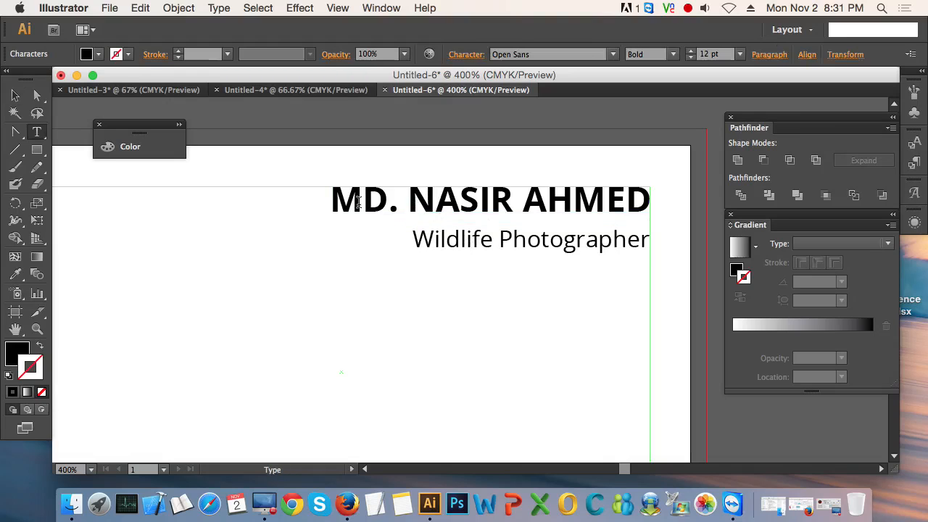
key(super+a)
click(15, 352)
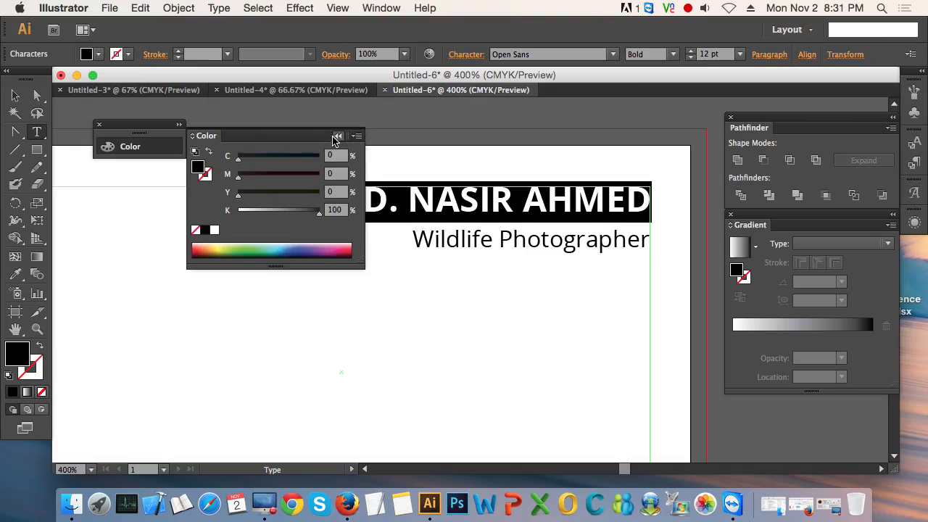
click(338, 136)
click(15, 95)
click(346, 373)
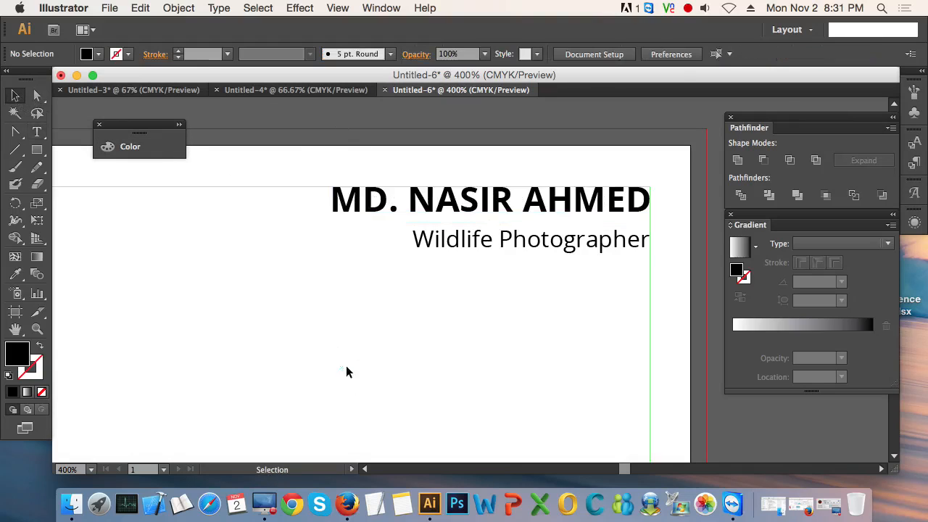
Step: Fill the name text with the dark grey C=0 M=0 Y=0 K=90 swatch
click(382, 208)
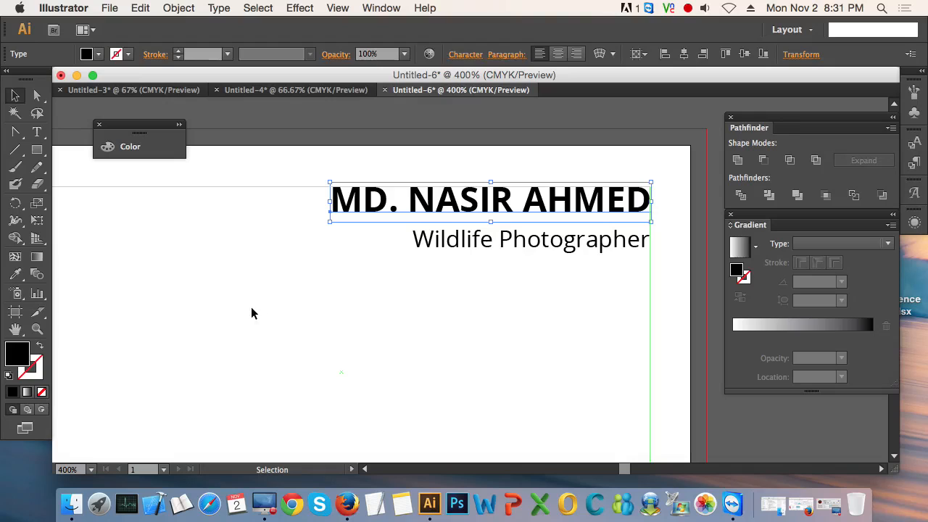
click(98, 54)
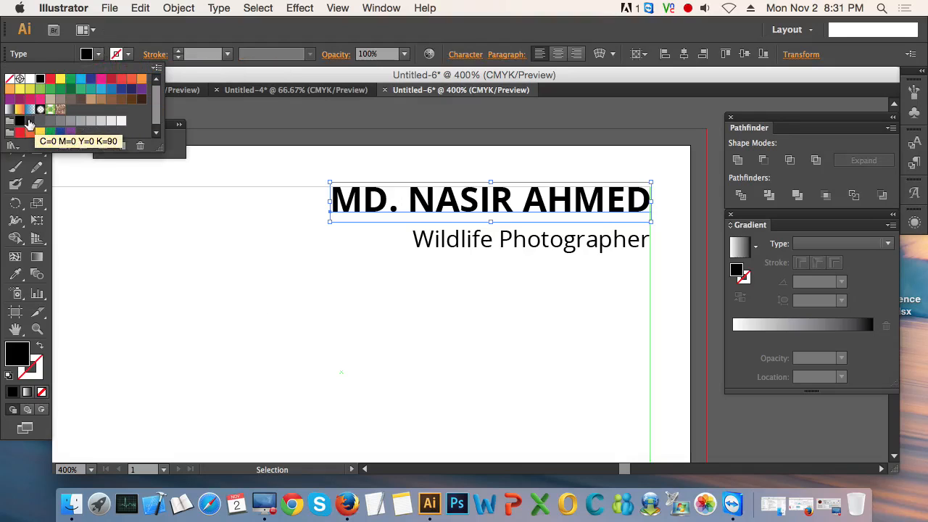
click(23, 122)
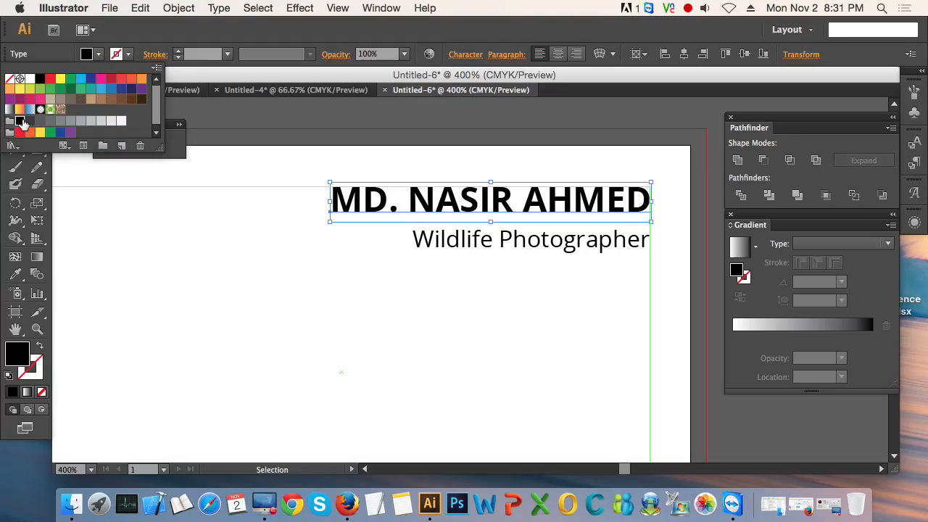
click(30, 120)
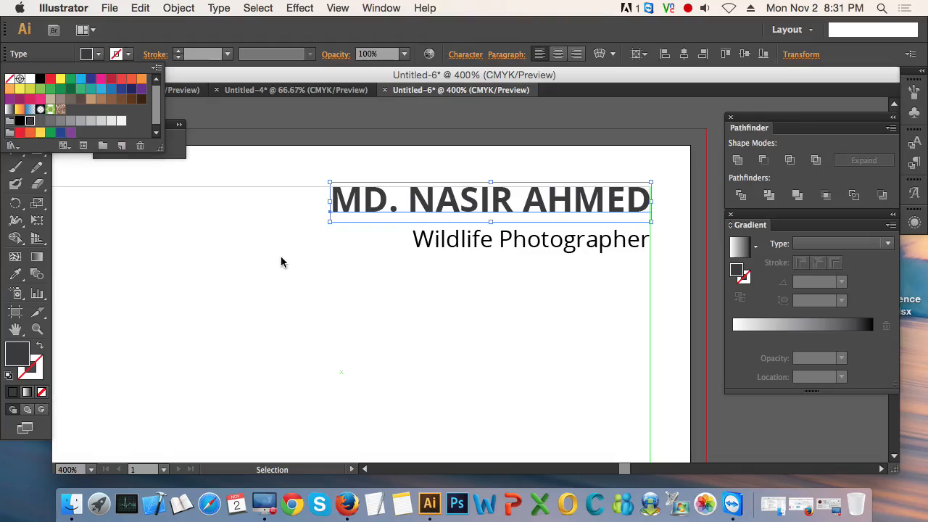
click(147, 211)
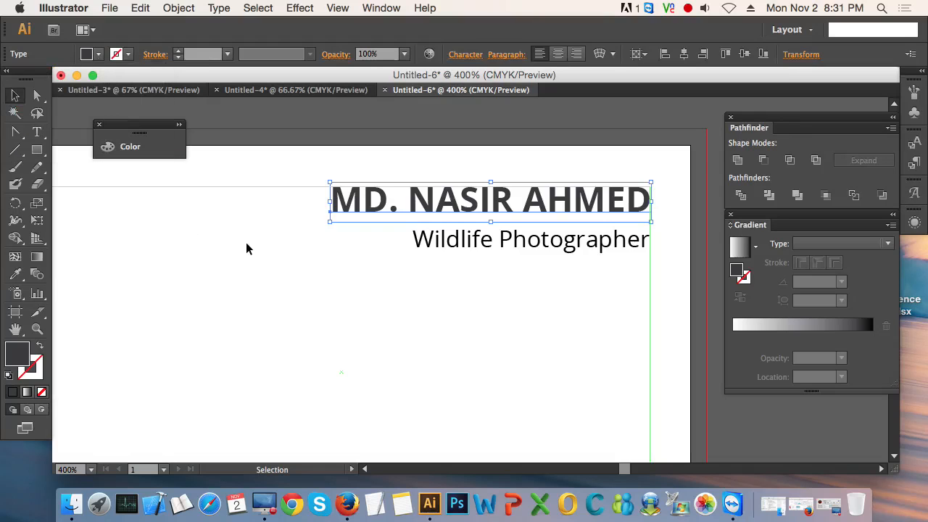
Step: Set the name text's fill to a custom dark grey by its hex code, and deselect the text
double_click(19, 354)
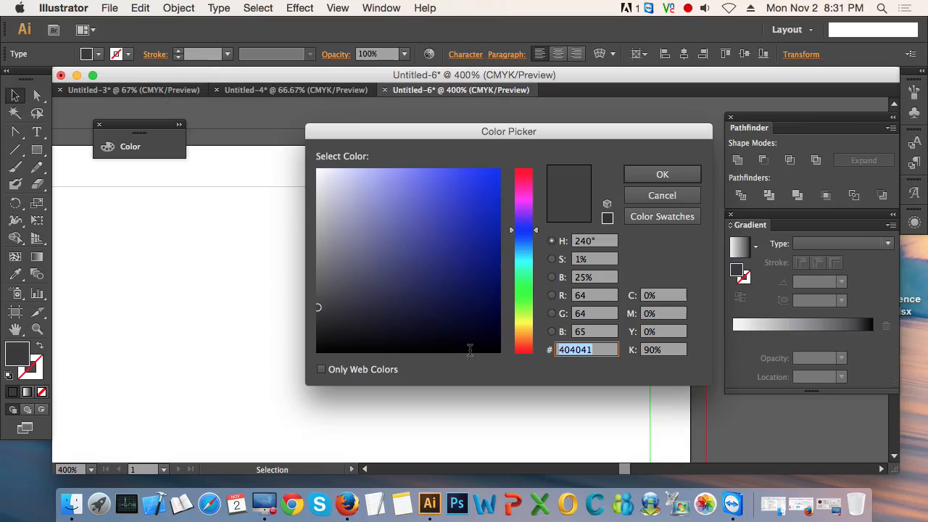
text(444)
key(Return)
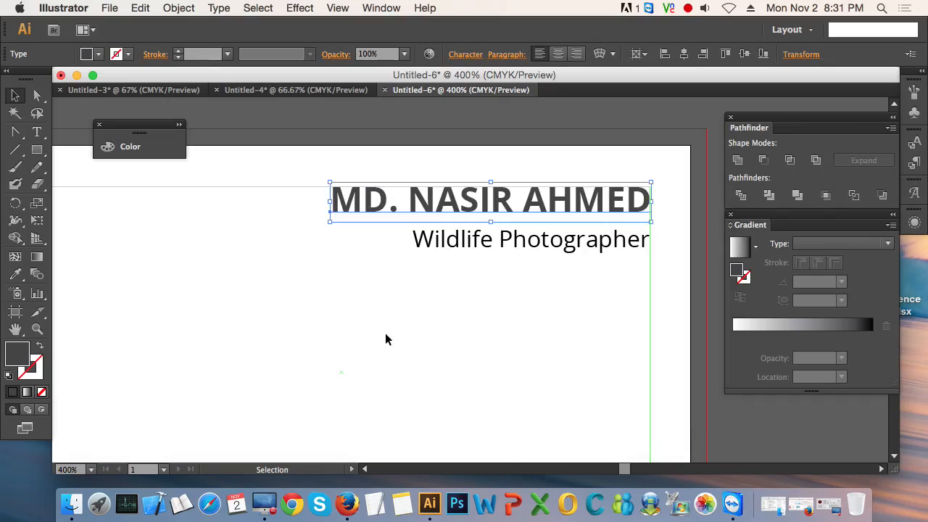
click(122, 243)
Step: Set the Wildlife Photographer text's fill to grey #666666, and deselect it
scroll(501, 188, up, 4)
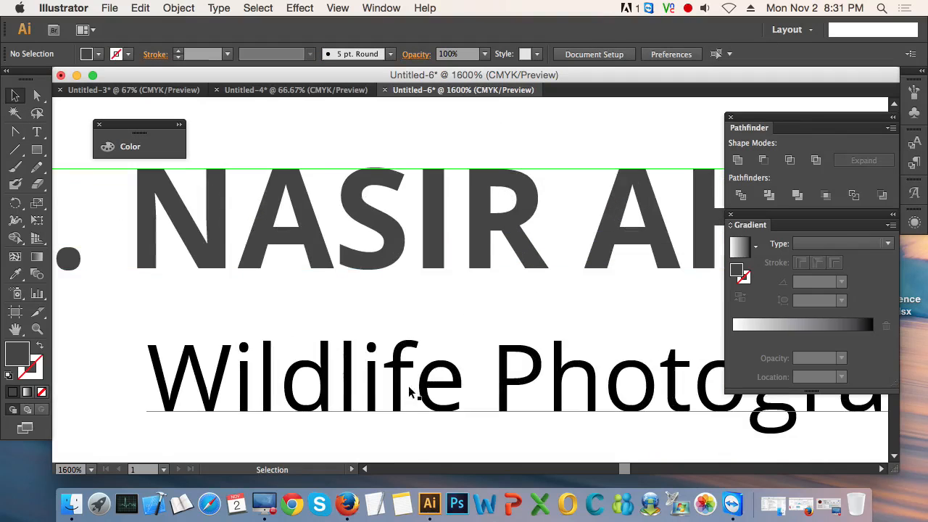
scroll(399, 263, down, 4)
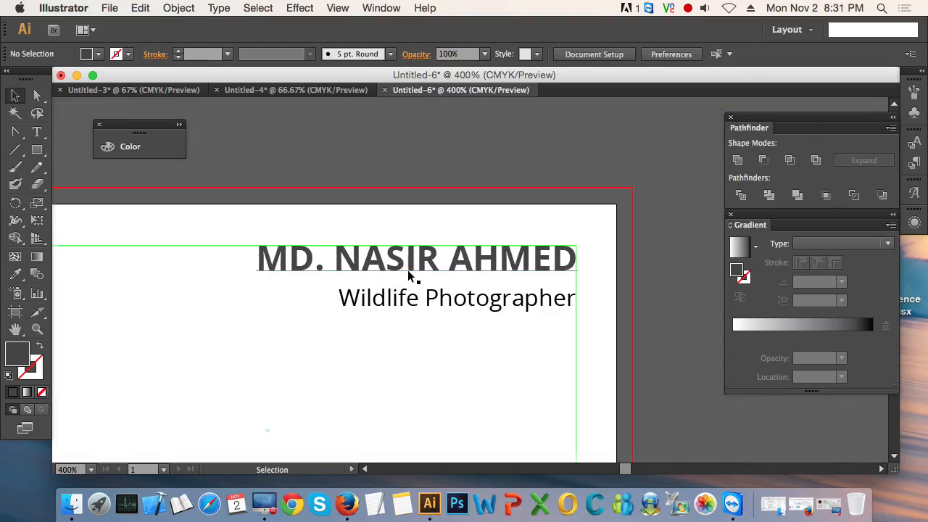
click(430, 275)
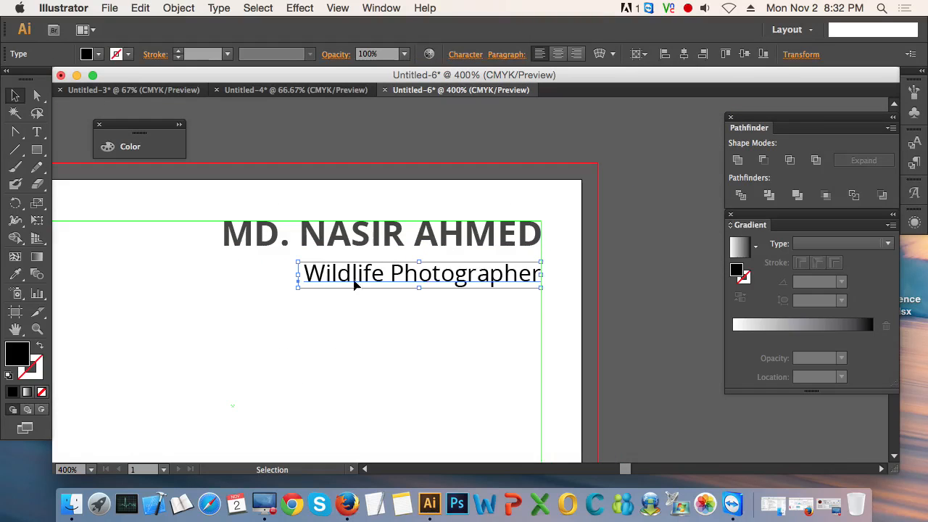
double_click(20, 356)
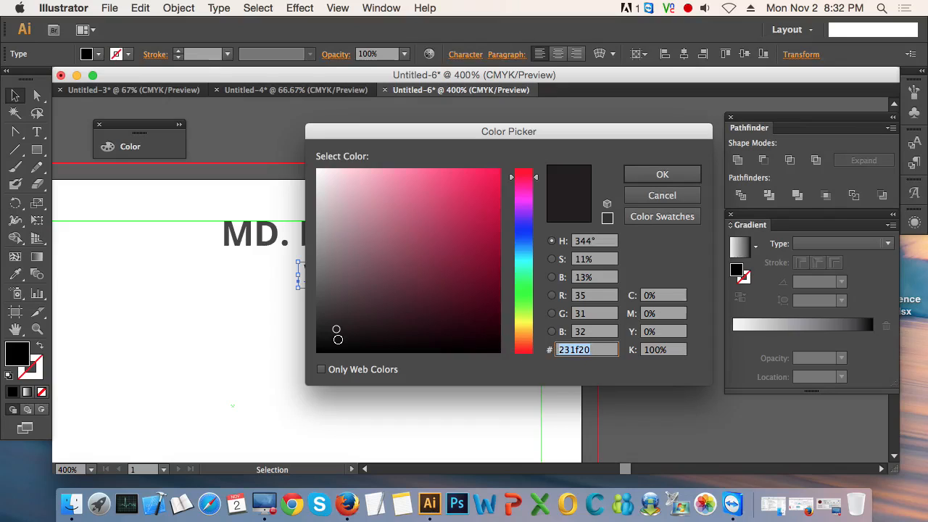
text(666666)
key(Return)
click(276, 356)
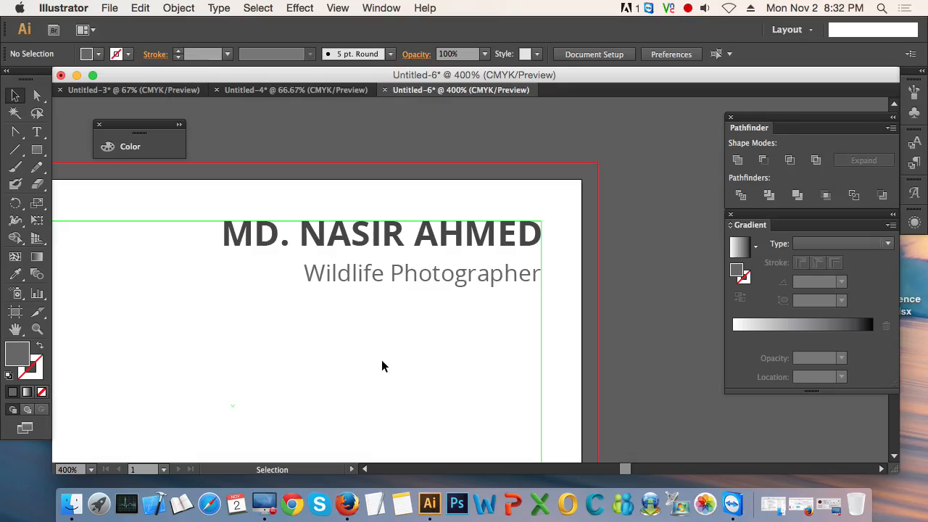
Step: Bring the whole card into view and hide its guides
key(super+minus)
key(super+minus)
key(super+minus)
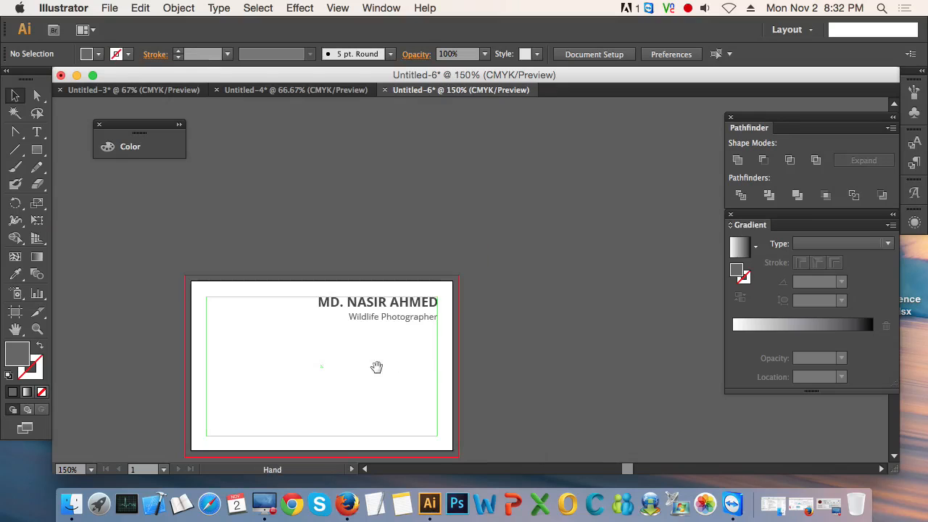
drag(377, 344, 436, 316)
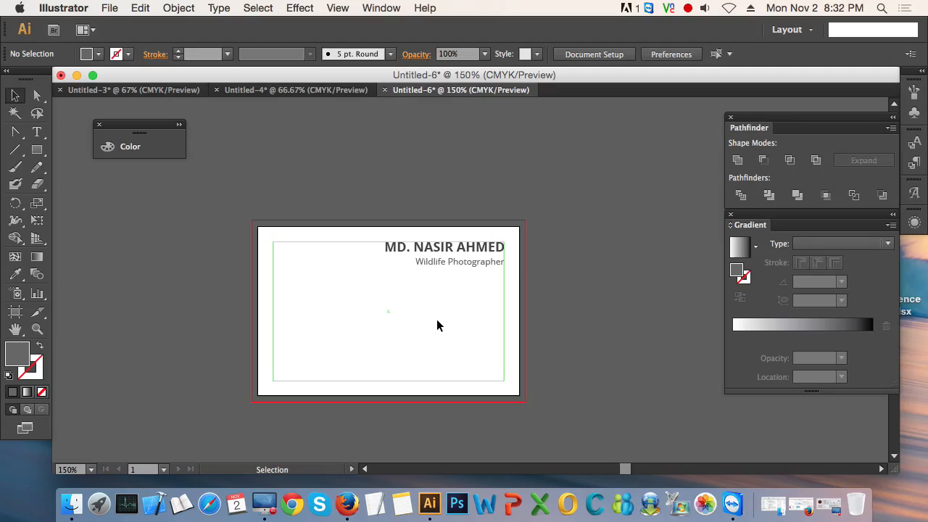
right_click(437, 321)
click(491, 414)
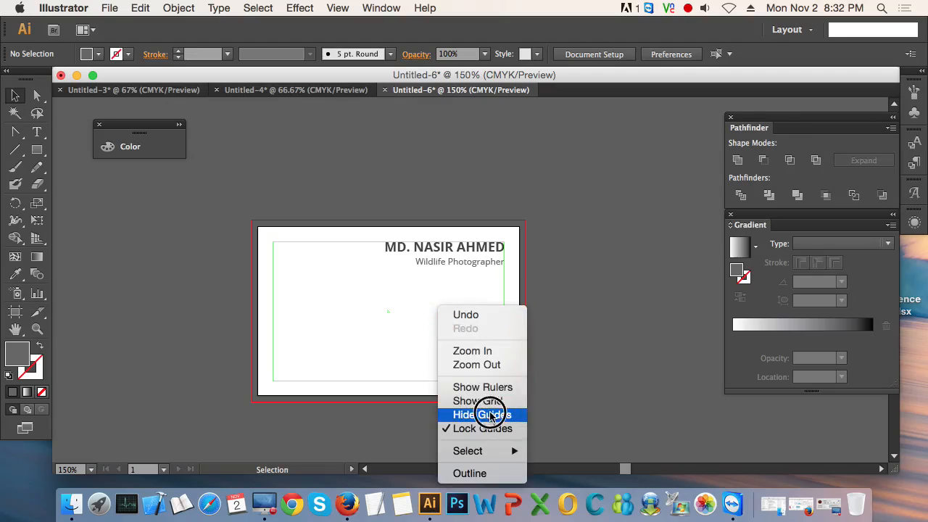
Step: Undo the Wildlife Photographer text's last fill change and show the guides again
key(super+z)
click(540, 333)
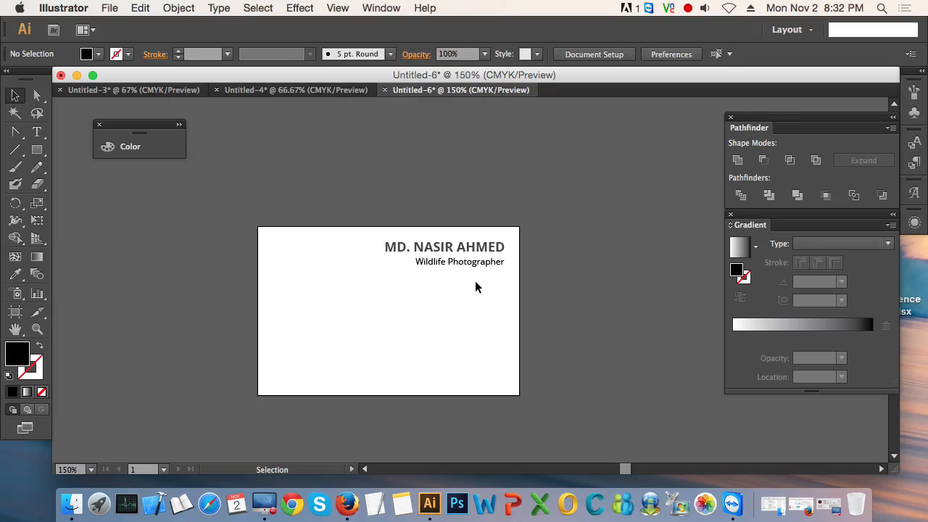
right_click(471, 303)
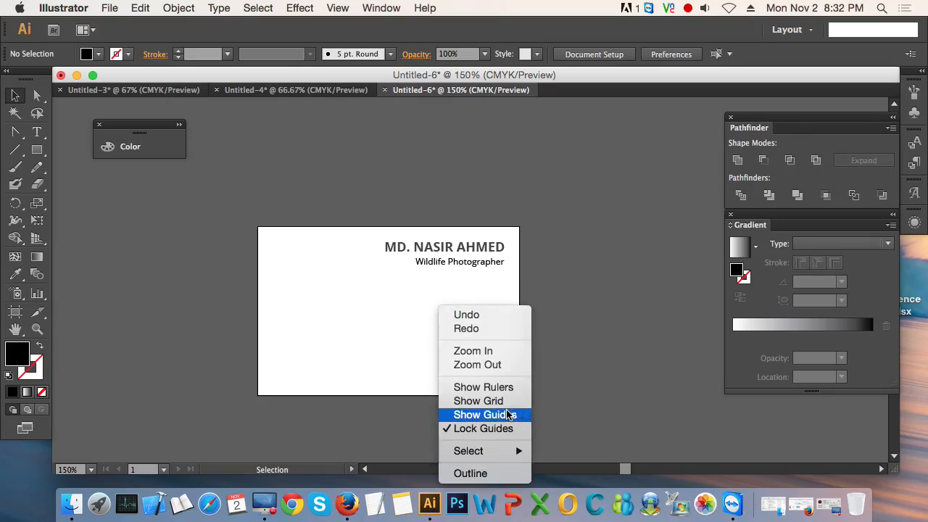
click(508, 415)
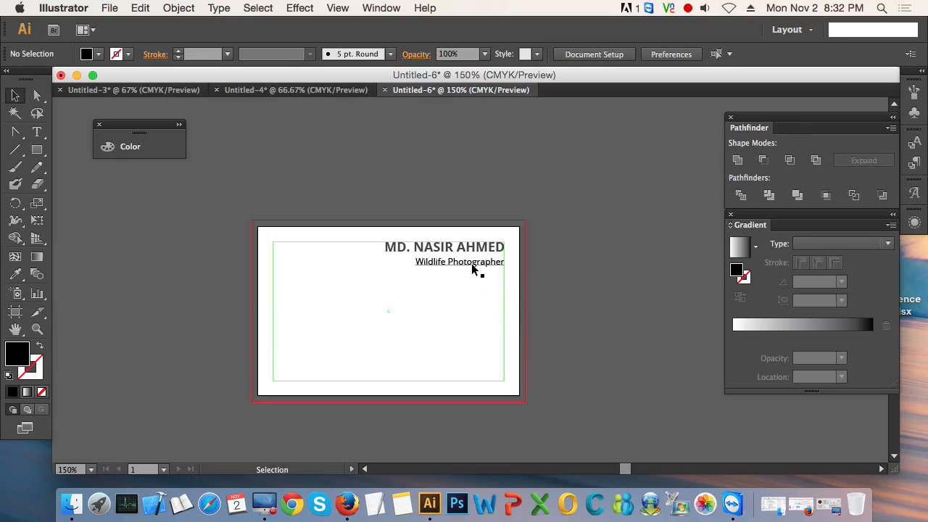
Step: Redo the Wildlife Photographer text's grey fill change
key(super+shift+z)
click(555, 296)
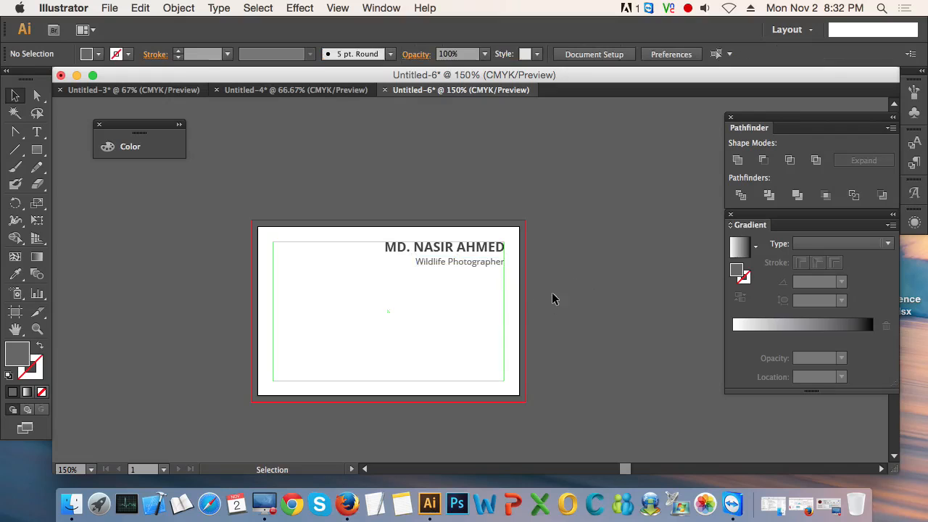
Step: Try different vertical gaps between the name and the Wildlife Photographer text by moving the text up and down
scroll(441, 259, up, 6)
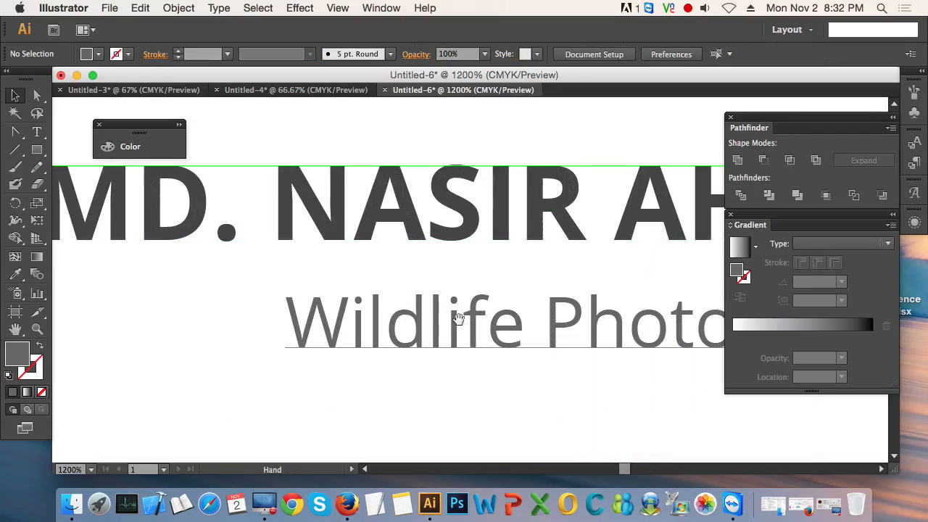
scroll(411, 291, down, 2)
drag(413, 313, 372, 306)
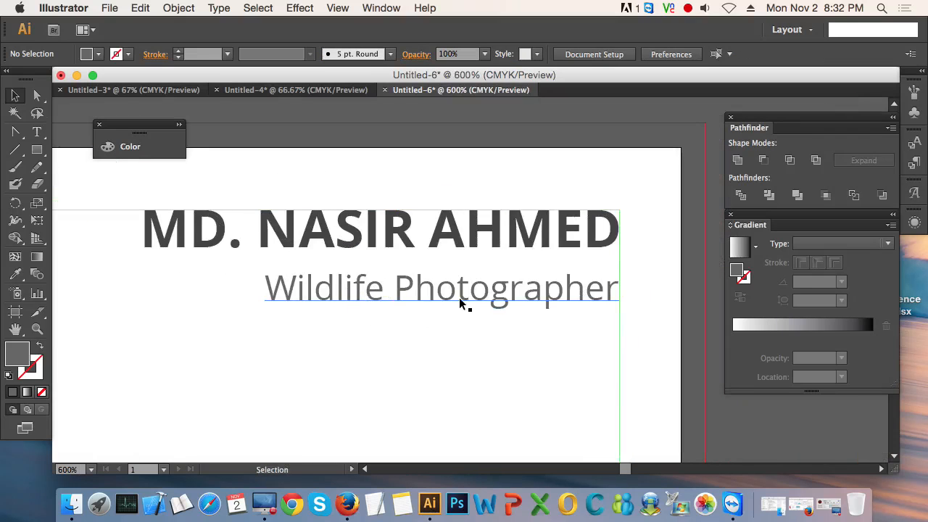
click(463, 297)
click(481, 242)
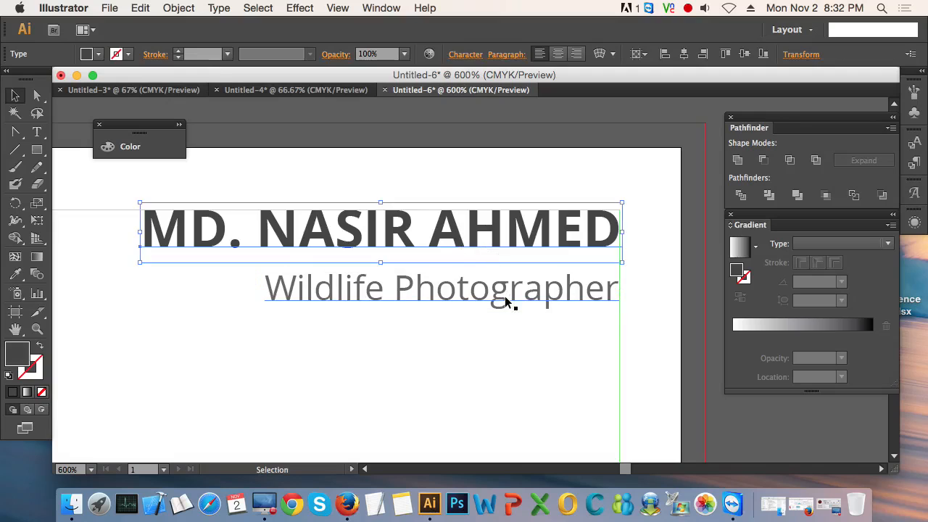
click(510, 303)
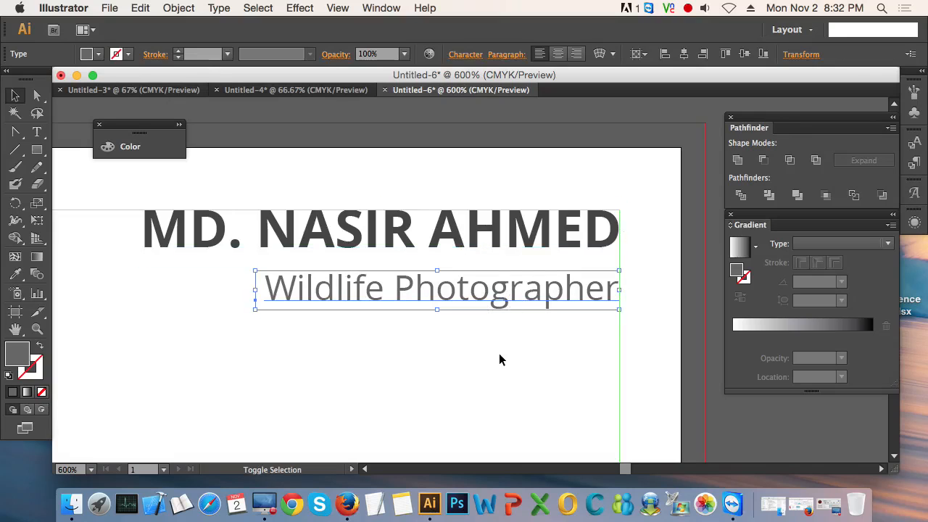
key(shift+Up)
key(shift+Up)
key(shift+Down)
key(shift+Down)
key(Up)
key(Up)
key(Up)
key(Up)
key(Up)
key(Up)
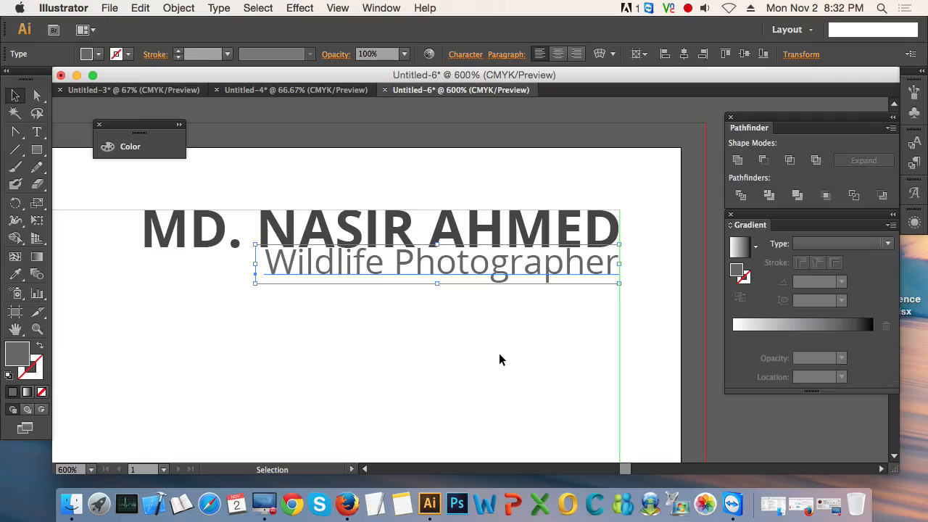
key(shift+Down)
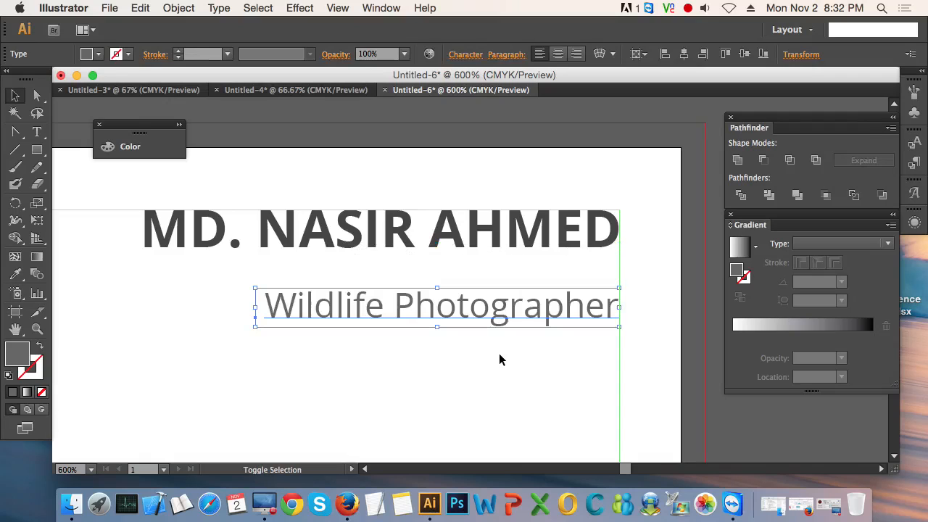
key(shift+Up)
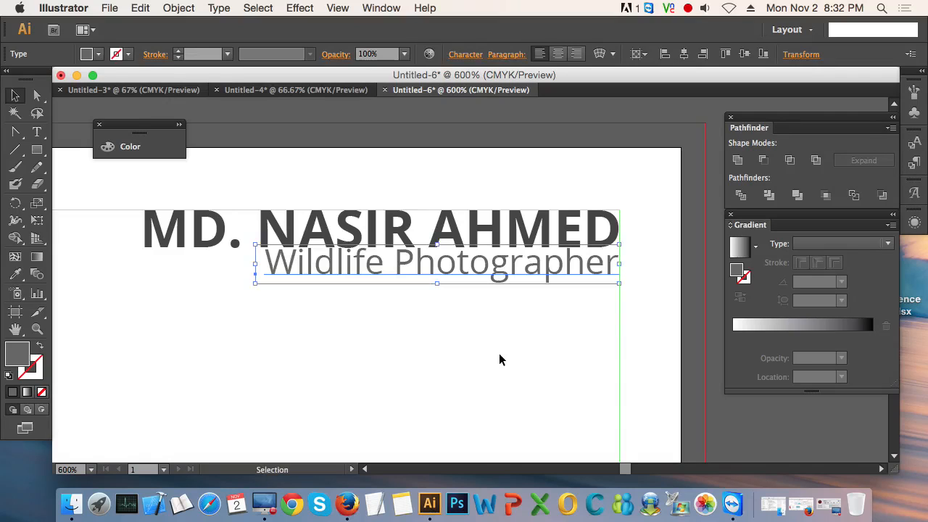
key(shift+Down)
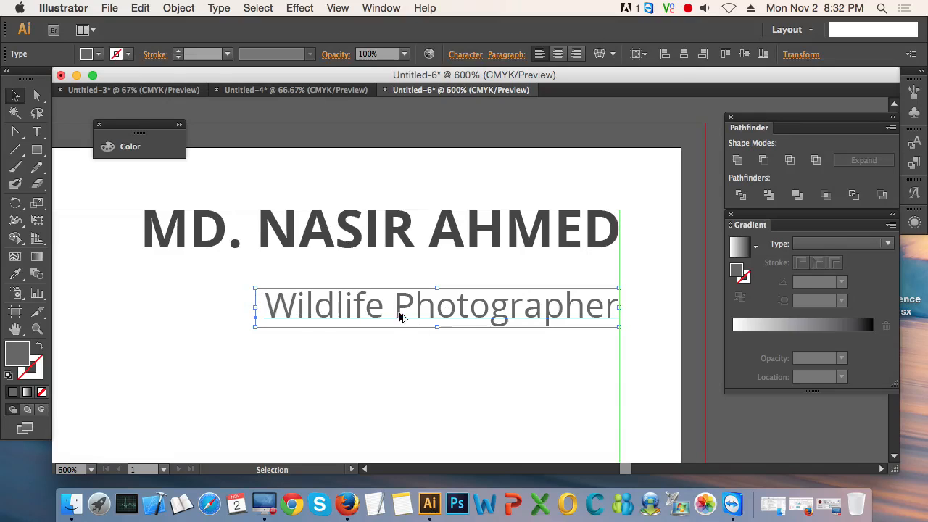
Step: Try a slightly larger gap below the name by nudging the Wildlife Photographer text down in small increments
scroll(399, 317, down, 2)
scroll(399, 313, down, 1)
scroll(399, 313, up, 3)
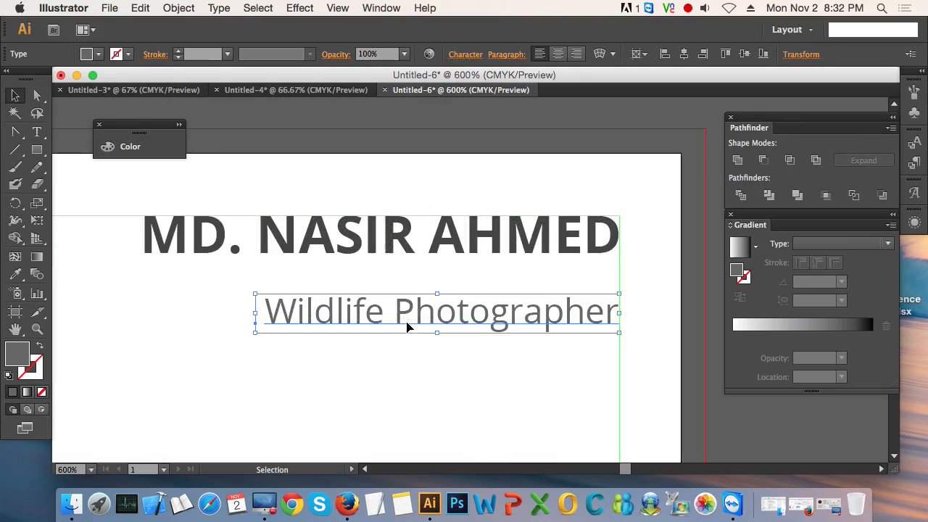
drag(424, 360, 415, 328)
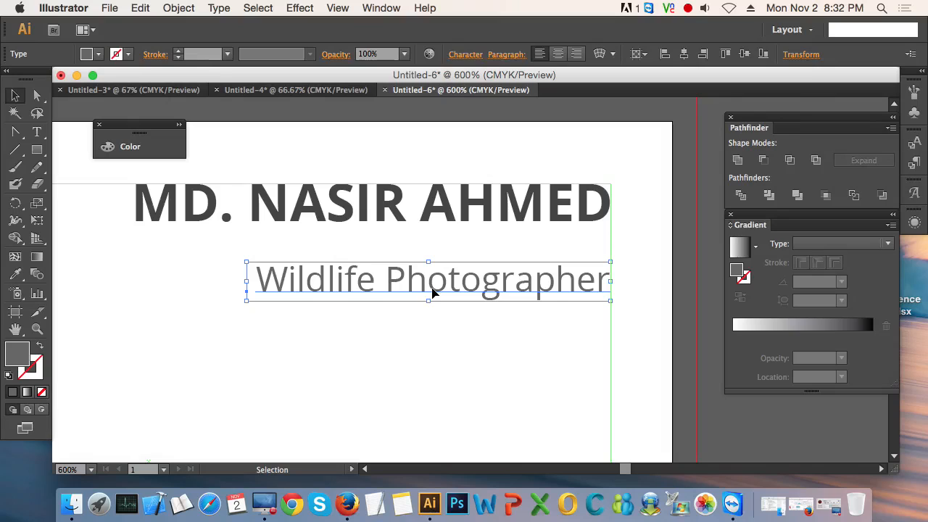
key(Down)
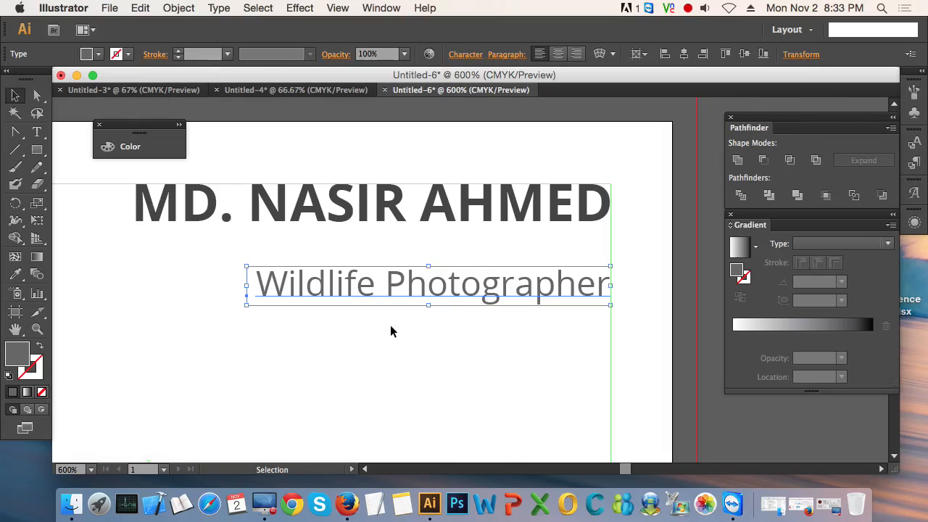
click(508, 370)
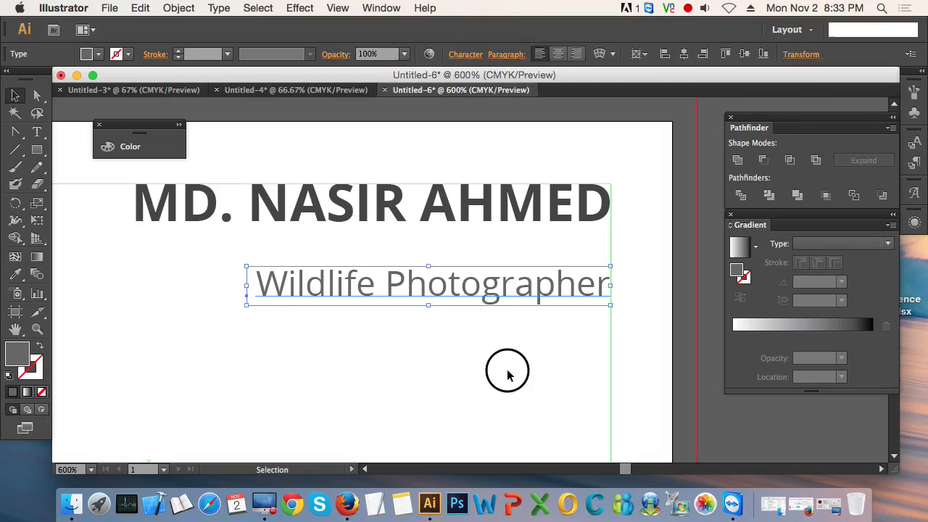
click(503, 296)
key(Down)
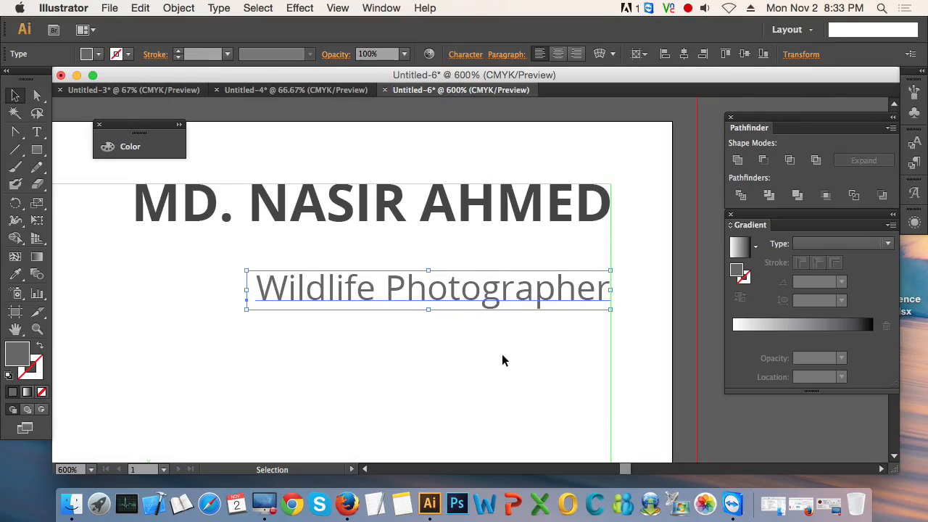
key(Up)
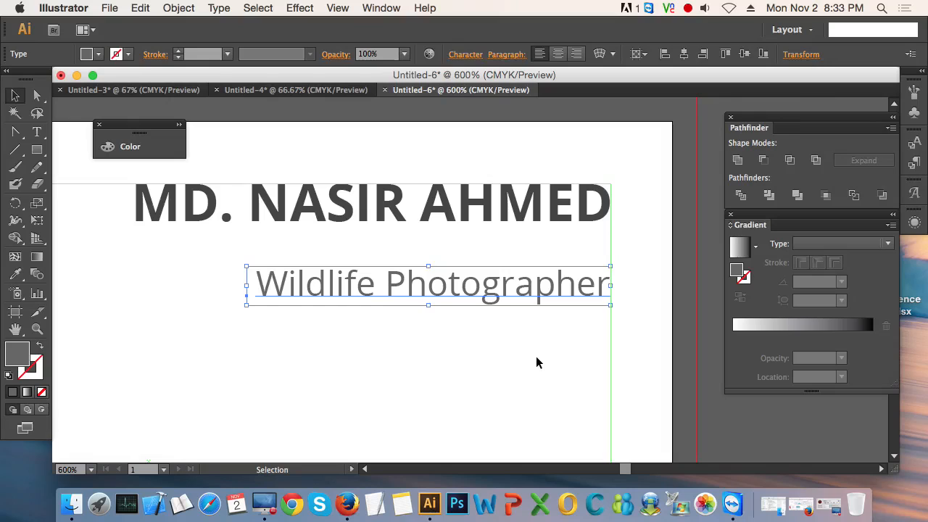
Step: Try the Wildlife Photographer text tight against the name, move it back down, and deselect it with the whole card in view
key(Up)
key(Up)
key(Up)
key(Up)
key(Up)
key(Up)
key(Up)
key(Up)
key(Up)
key(Up)
key(Up)
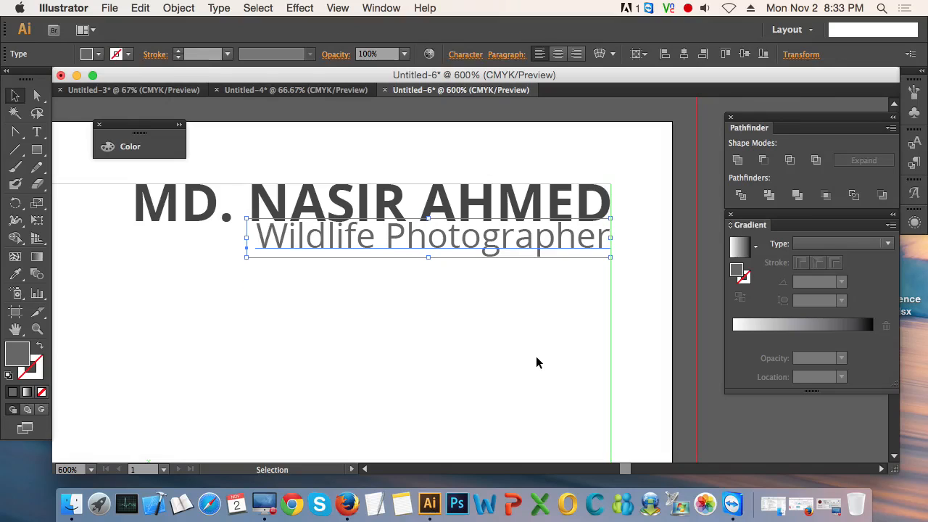
key(shift+Down)
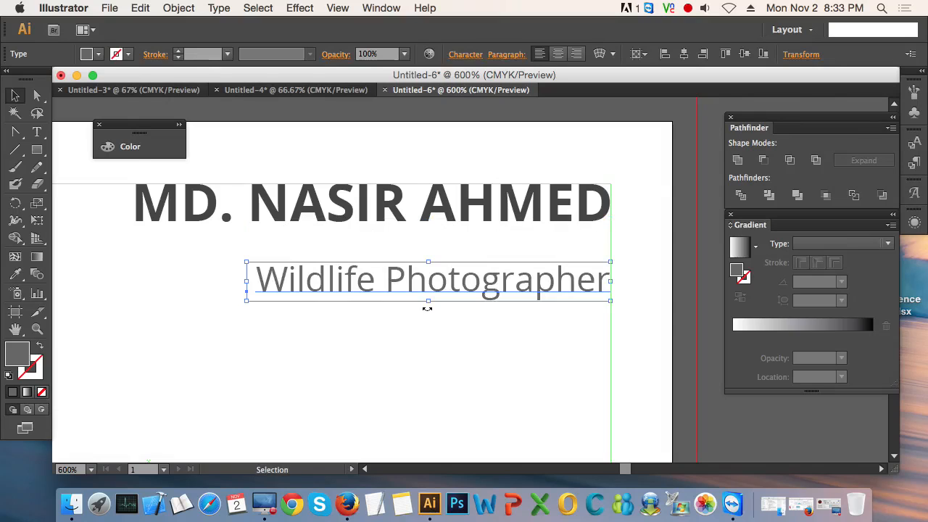
scroll(427, 309, down, 2)
drag(452, 343, 471, 323)
scroll(472, 328, down, 2)
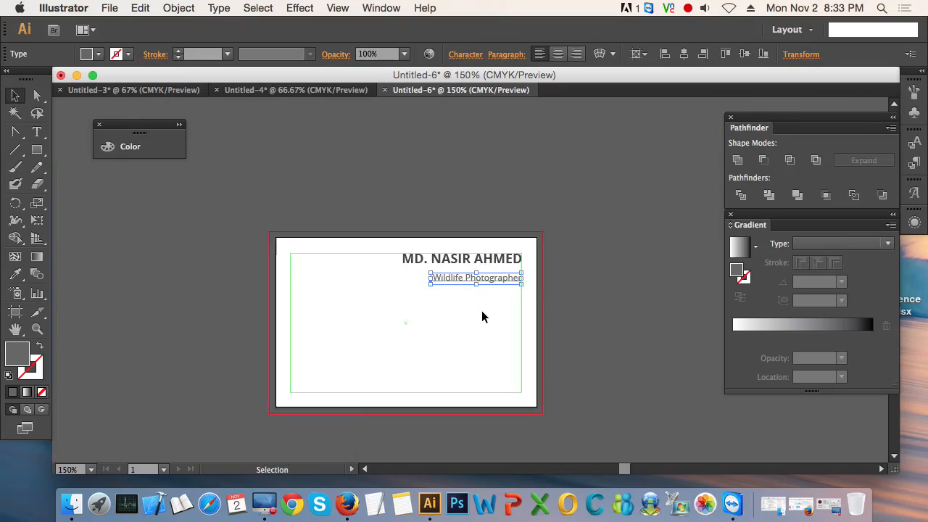
click(581, 317)
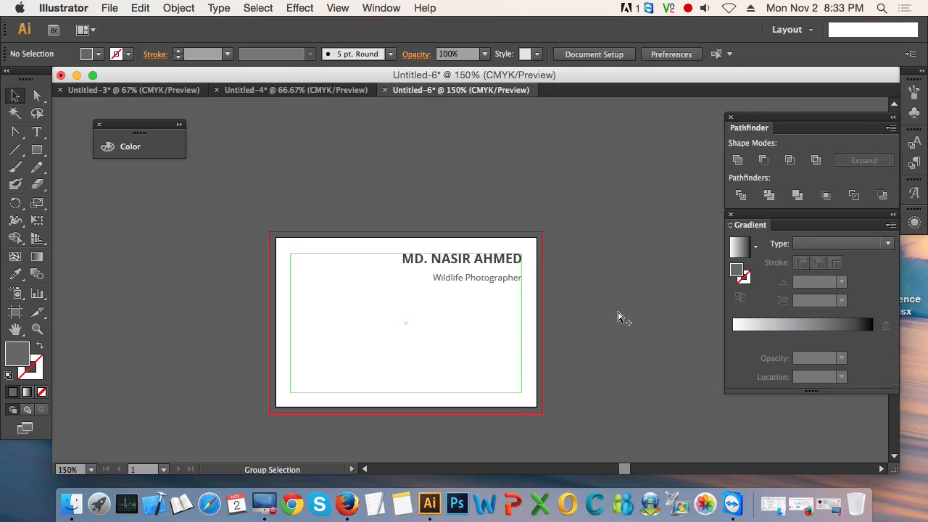
Step: Nudge the Wildlife Photographer text up so it sits close beneath the name, and deselect it
scroll(617, 315, up, 2)
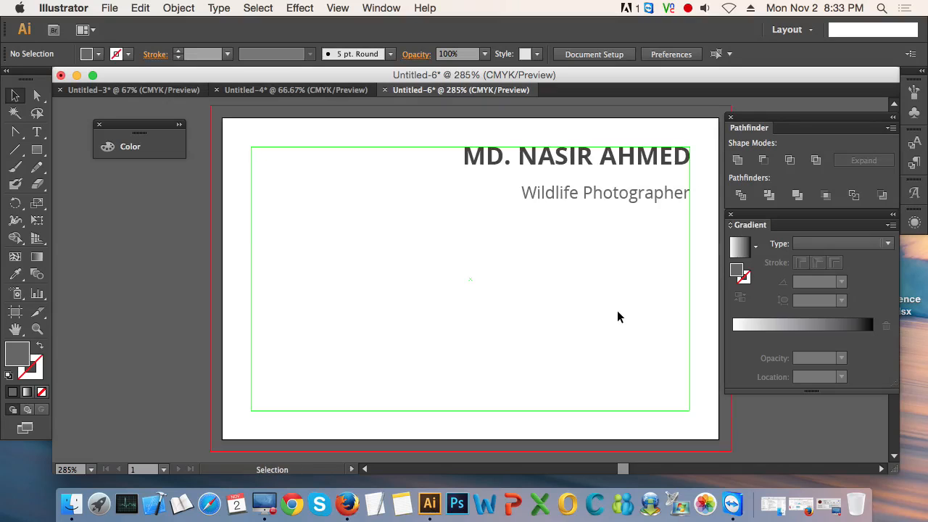
click(617, 198)
key(Up)
key(Up)
key(Up)
key(Up)
key(Up)
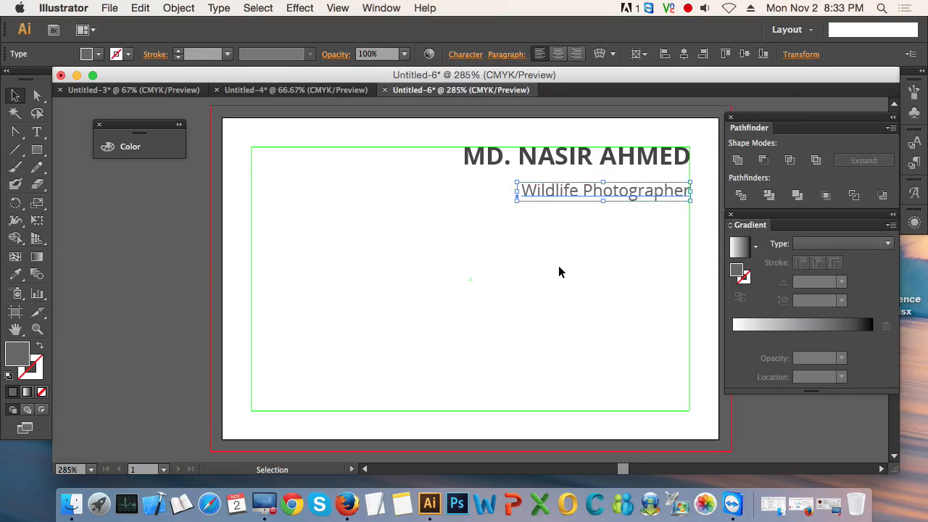
click(560, 271)
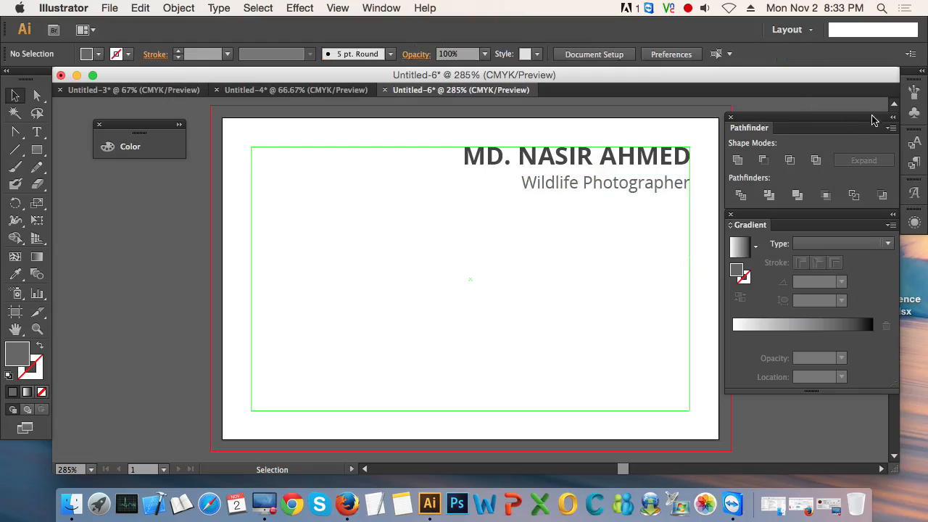
Step: Look through the open Untitled-4 and Untitled-3 documents for a usable logo, and return to Untitled-4
scroll(457, 276, down, 1)
drag(472, 283, 432, 307)
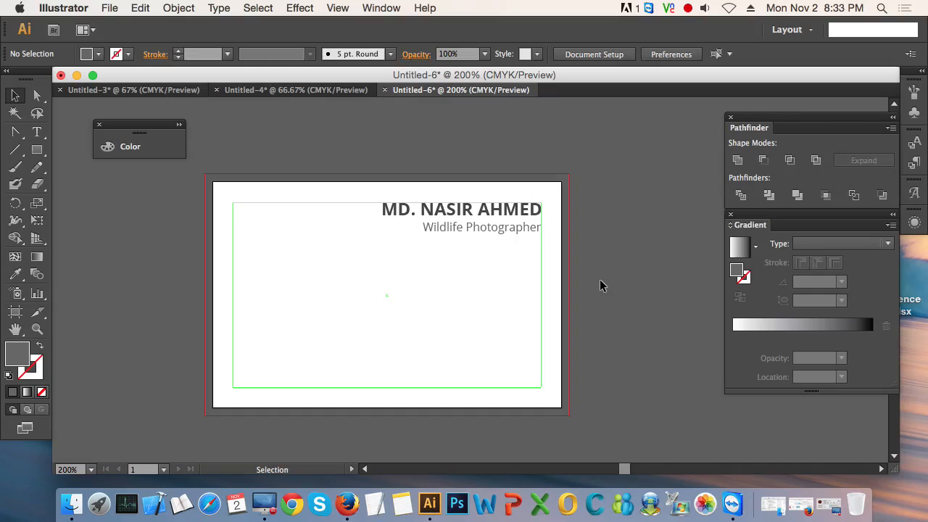
click(304, 90)
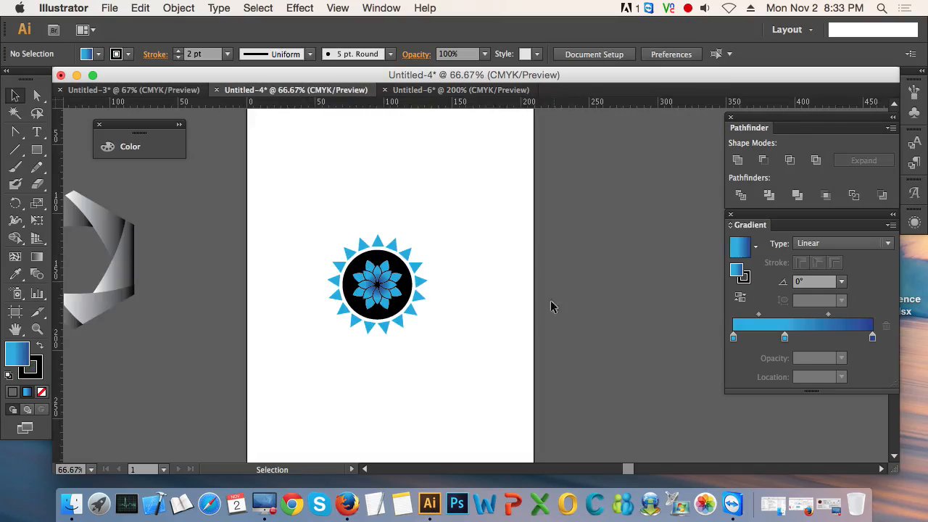
scroll(226, 356, down, 1)
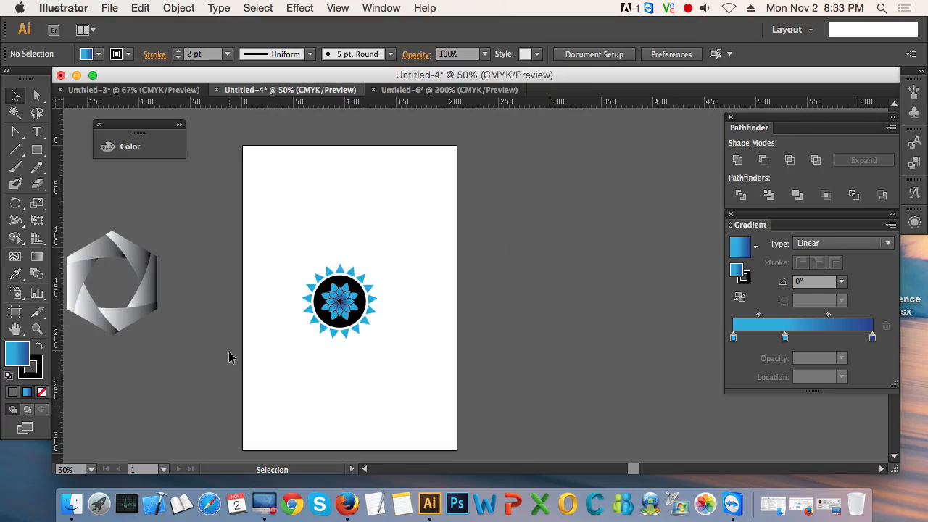
drag(235, 362, 473, 366)
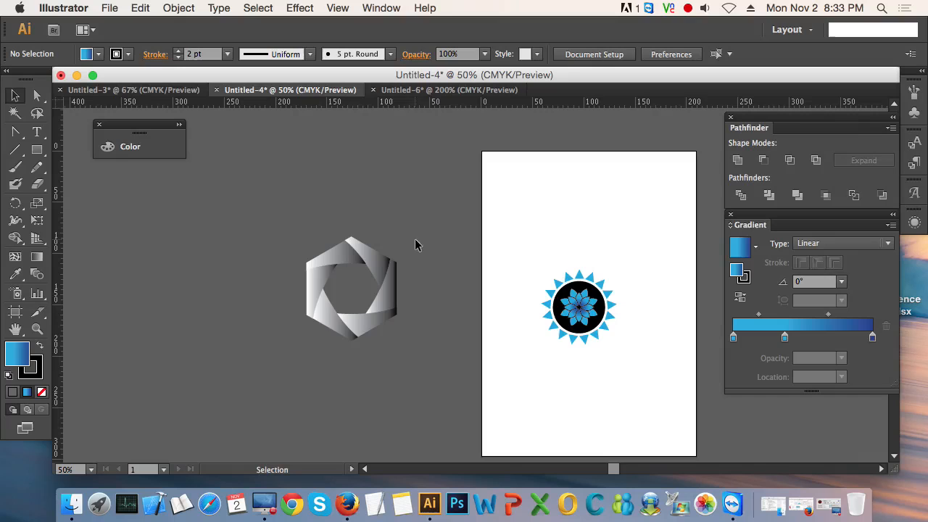
click(164, 90)
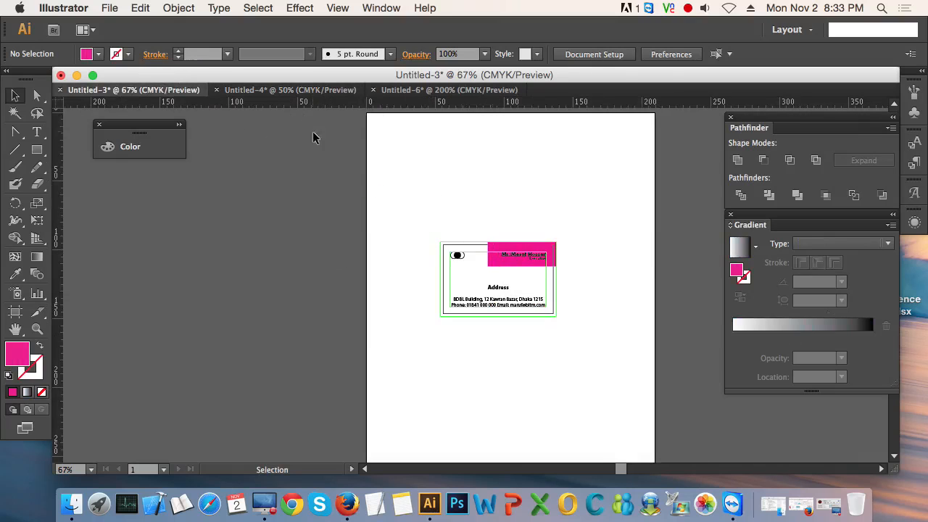
scroll(462, 259, up, 1)
scroll(461, 259, up, 5)
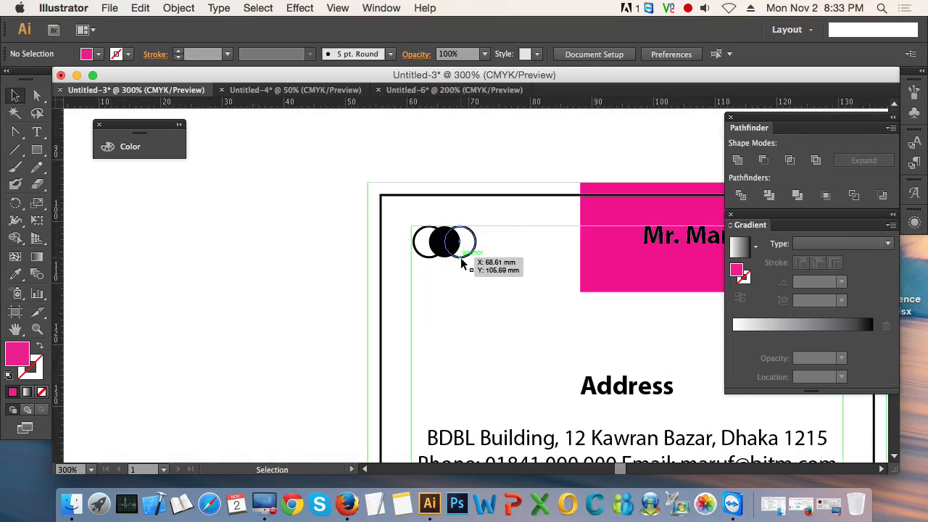
scroll(461, 259, down, 4)
drag(448, 296, 402, 294)
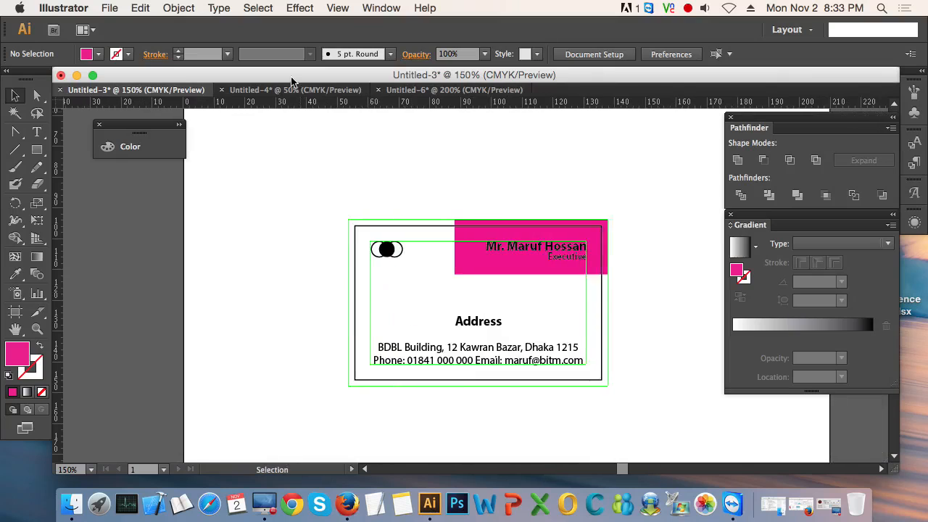
click(295, 89)
drag(240, 203, 500, 376)
click(495, 327)
drag(531, 256, 646, 369)
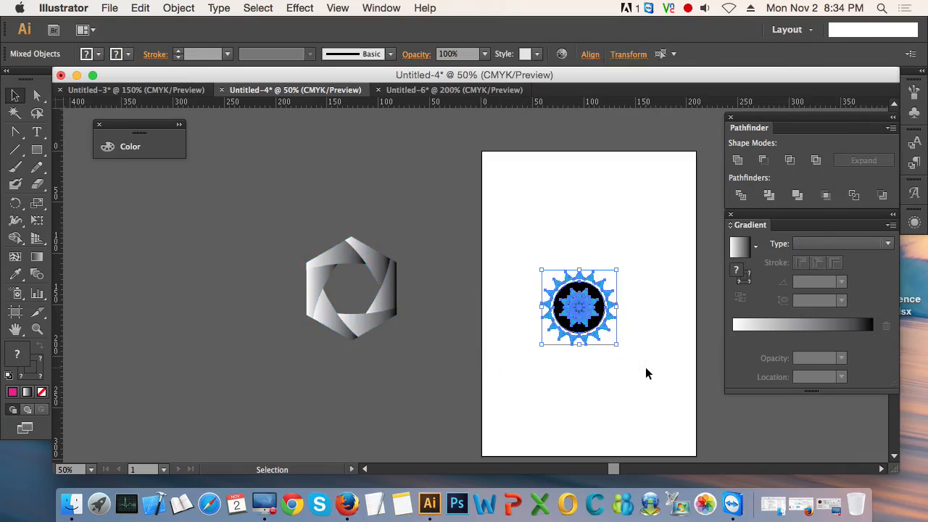
key(Delete)
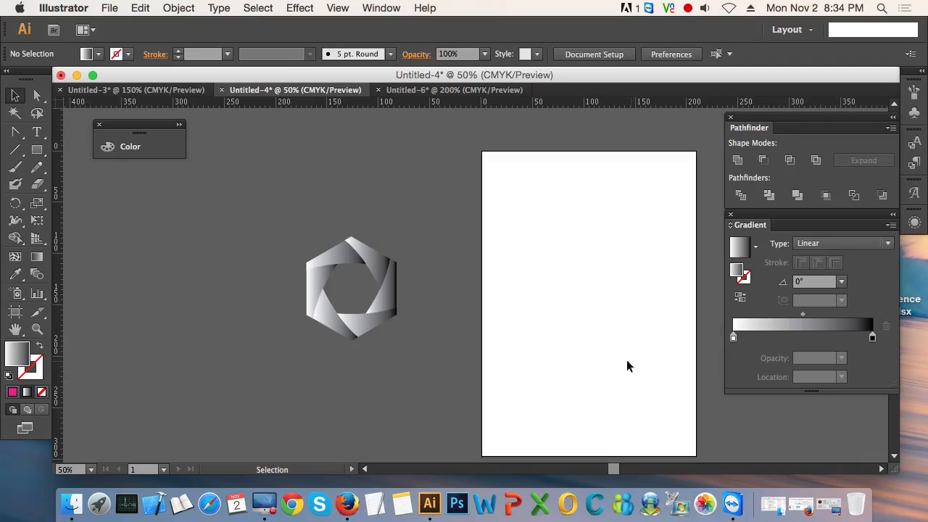
key(super+z)
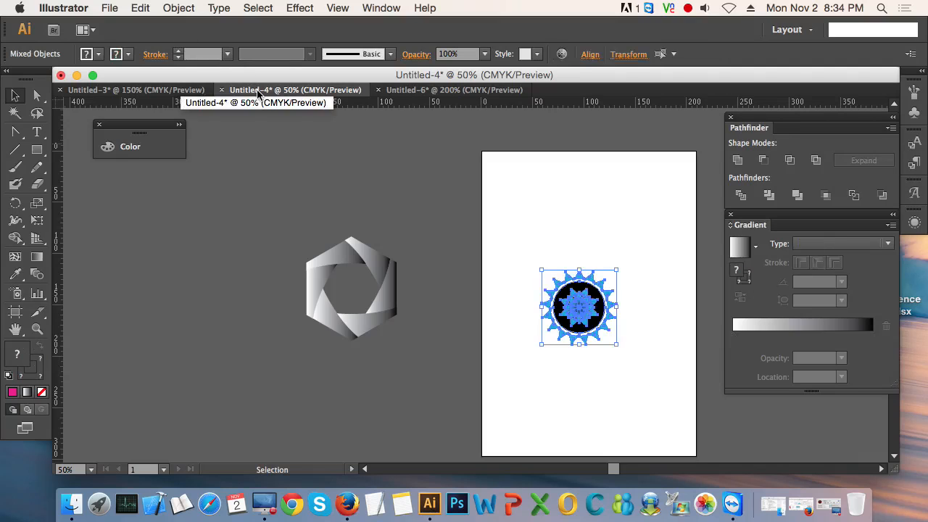
Step: Copy the grey gradient hexagonal shutter logo beside the artboard and switch to the Untitled-6 business card document
click(269, 225)
drag(269, 225, 418, 348)
key(super+c)
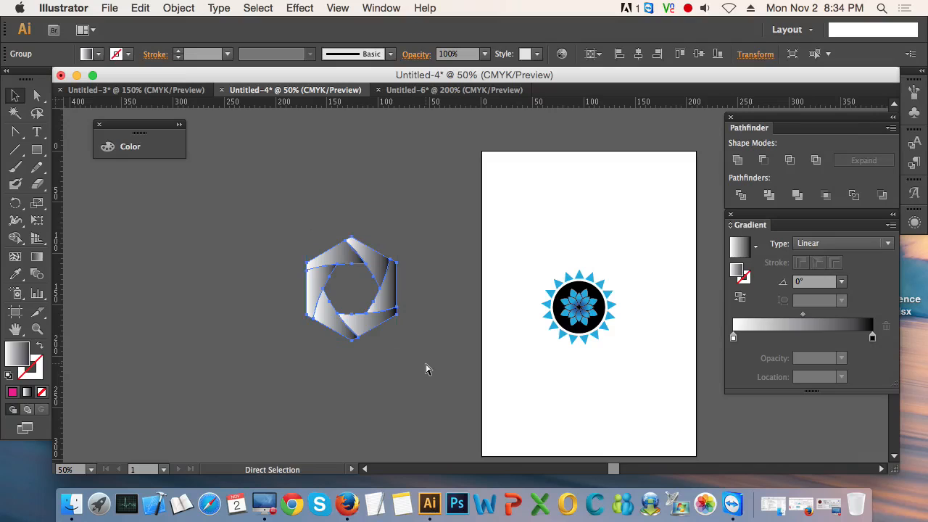
click(411, 92)
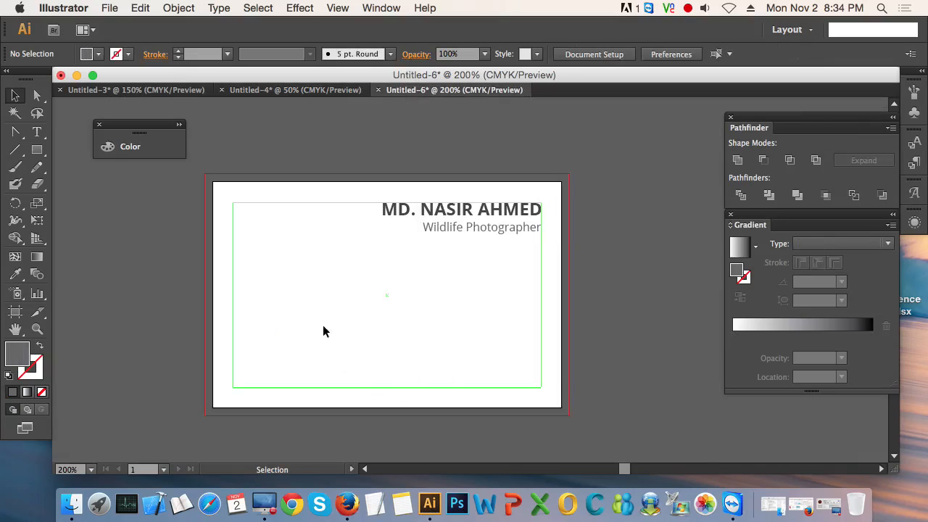
Step: Paste the hexagonal shutter logo, scale it down and place it near the safe area's upper-left corner
key(super+v)
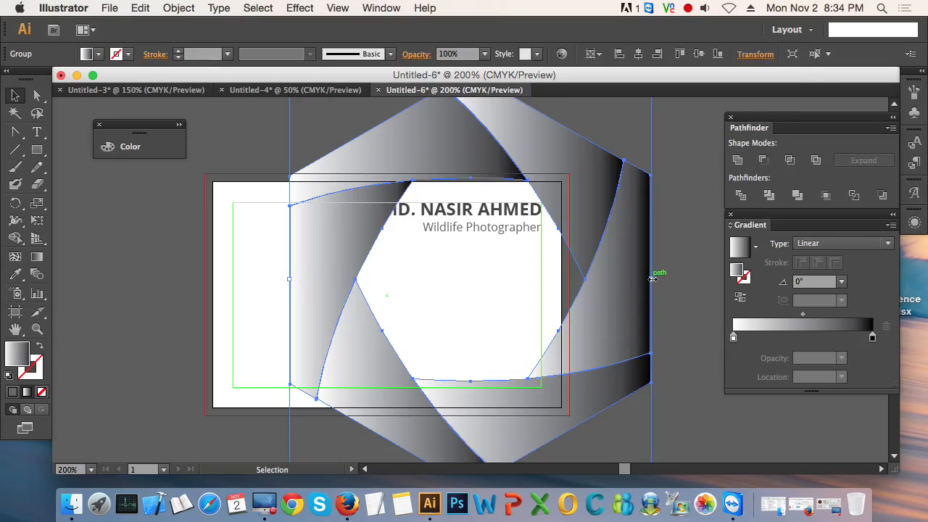
drag(652, 279, 316, 261)
click(353, 289)
drag(319, 328, 244, 206)
drag(323, 297, 275, 239)
click(301, 253)
Step: Enlarge the logo proportionally and move it against the safe area's upper-left corner
scroll(245, 225, up, 2)
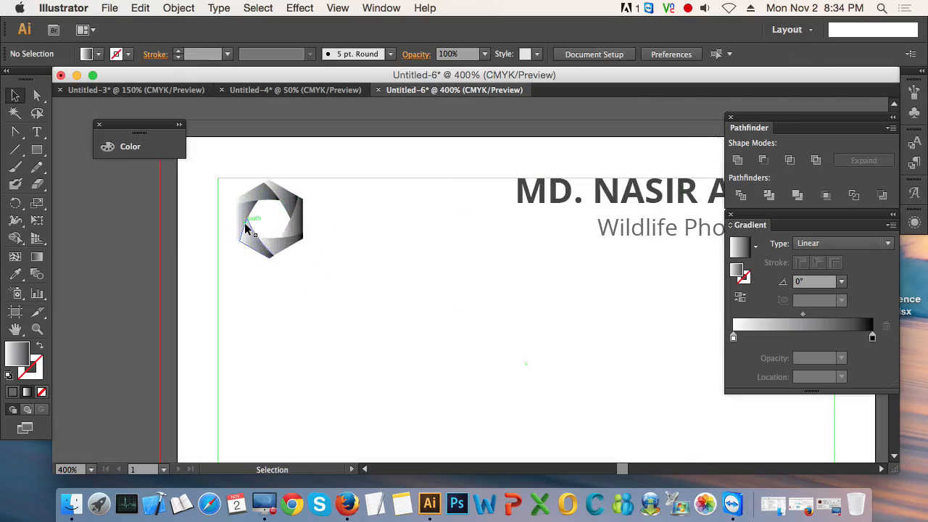
drag(344, 298, 246, 222)
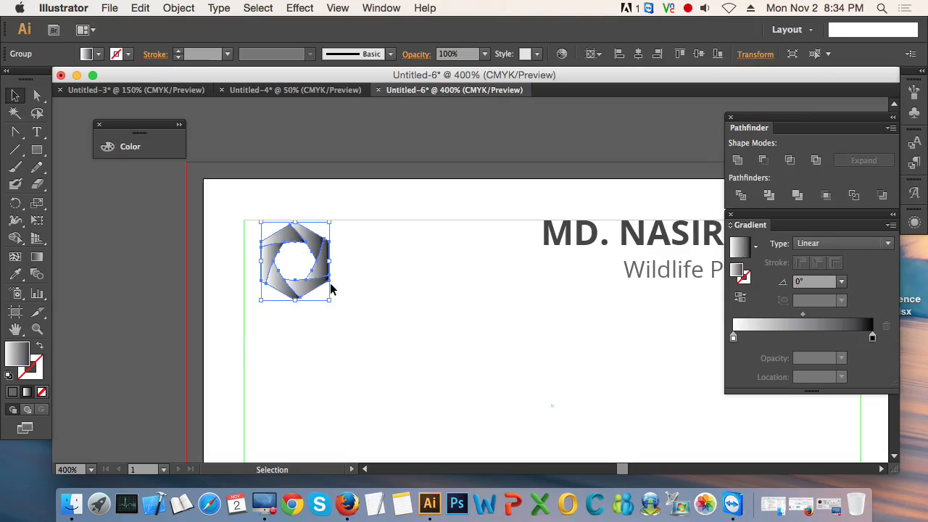
drag(330, 303, 373, 332)
drag(309, 312, 293, 308)
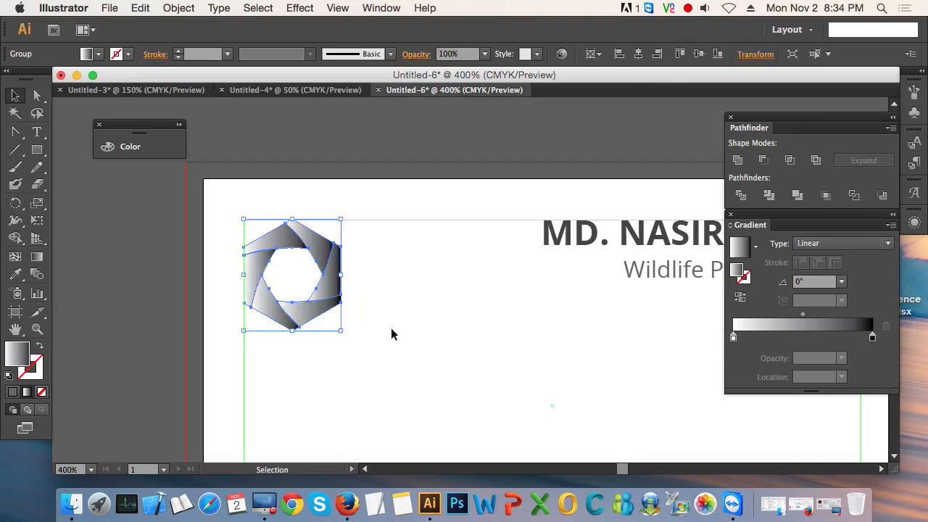
click(392, 331)
Step: Fine-tune the logo's position so its top and left edges meet the safe-area guide, and deselect it
scroll(254, 222, up, 3)
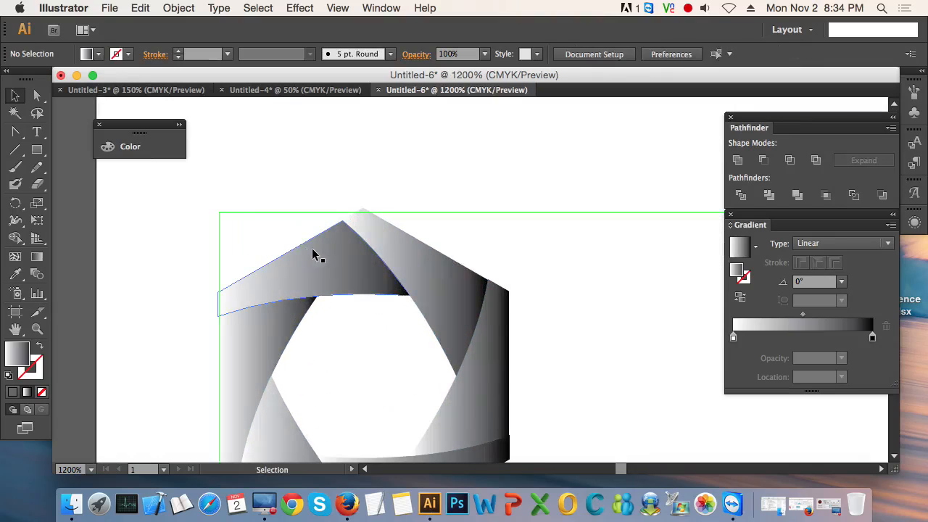
click(377, 261)
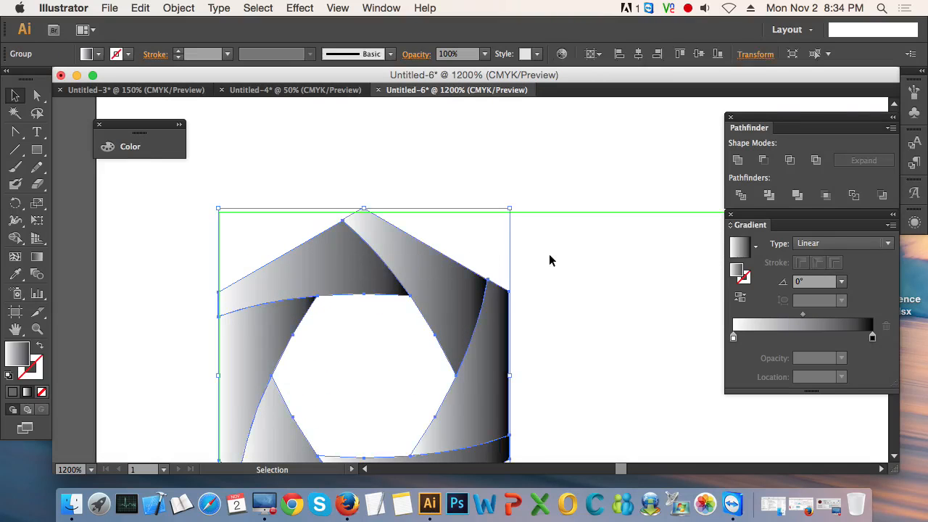
key(Down)
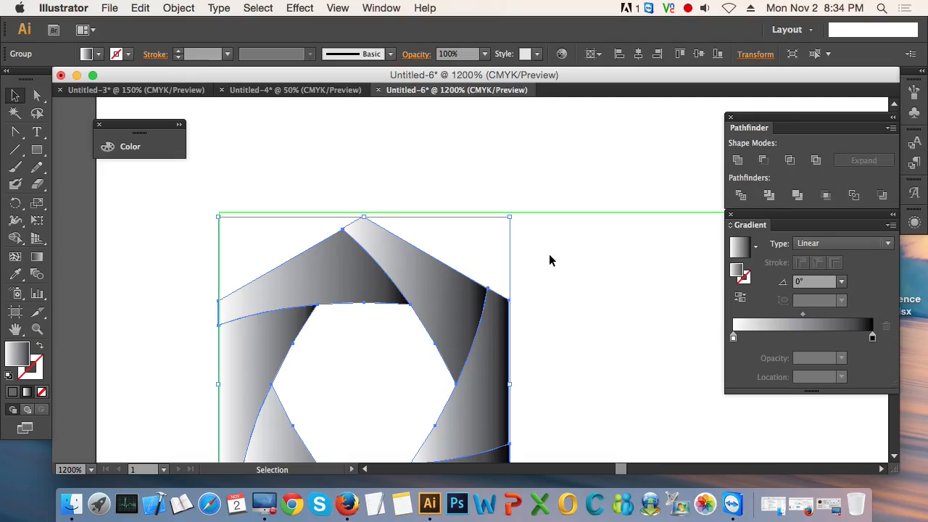
scroll(230, 224, up, 2)
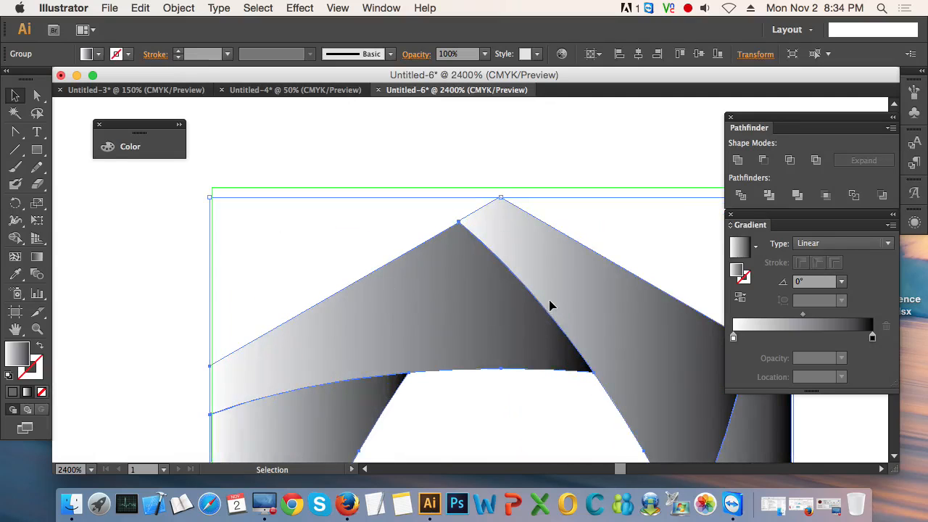
drag(549, 305, 548, 293)
drag(412, 289, 414, 292)
click(349, 254)
Step: Set the font size of the whole name text to 14 pt
scroll(351, 262, down, 5)
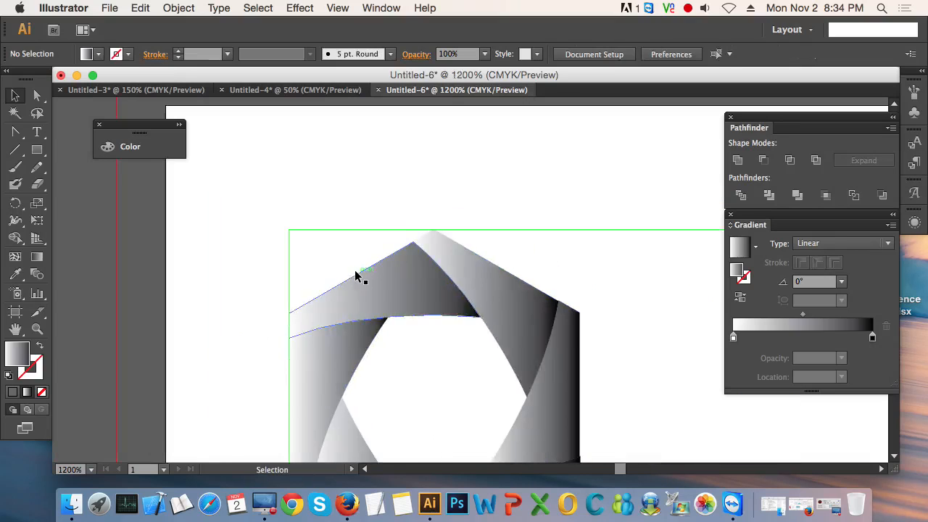
scroll(356, 279, down, 1)
drag(498, 400, 391, 372)
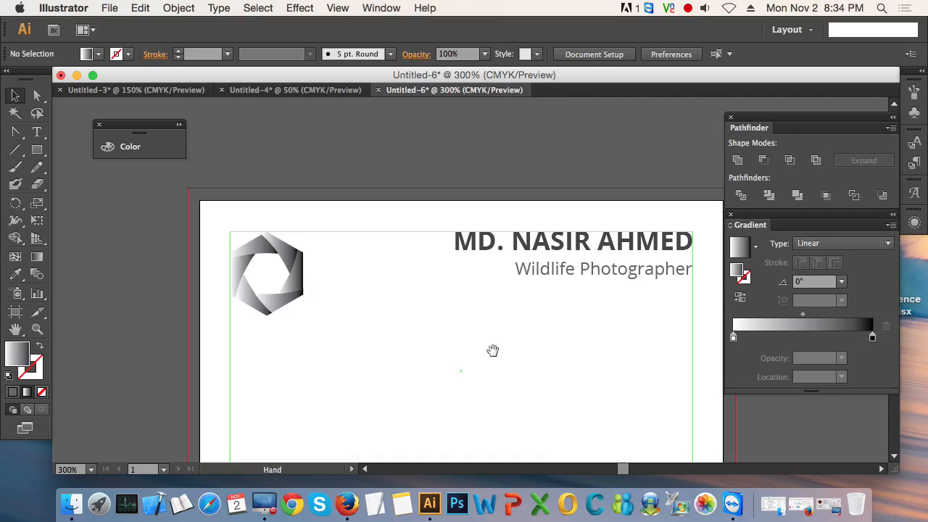
drag(493, 350, 356, 390)
click(441, 282)
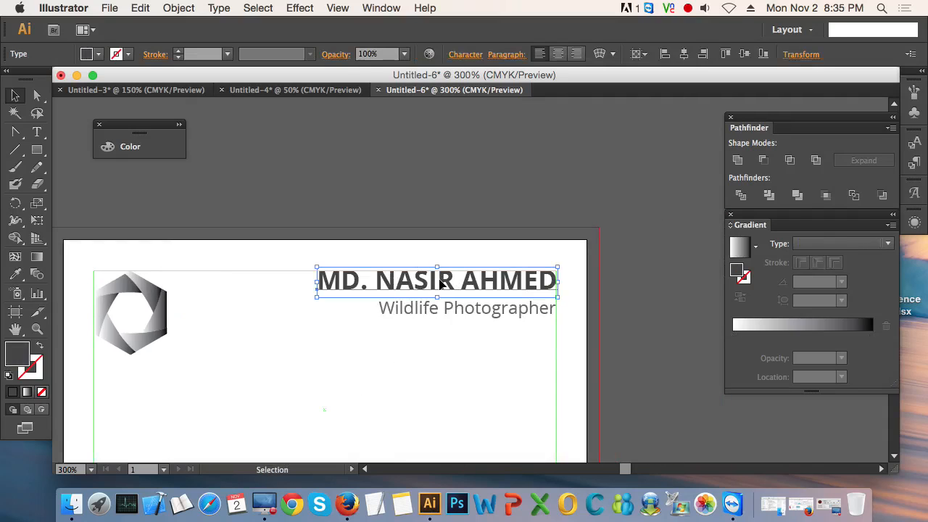
double_click(439, 283)
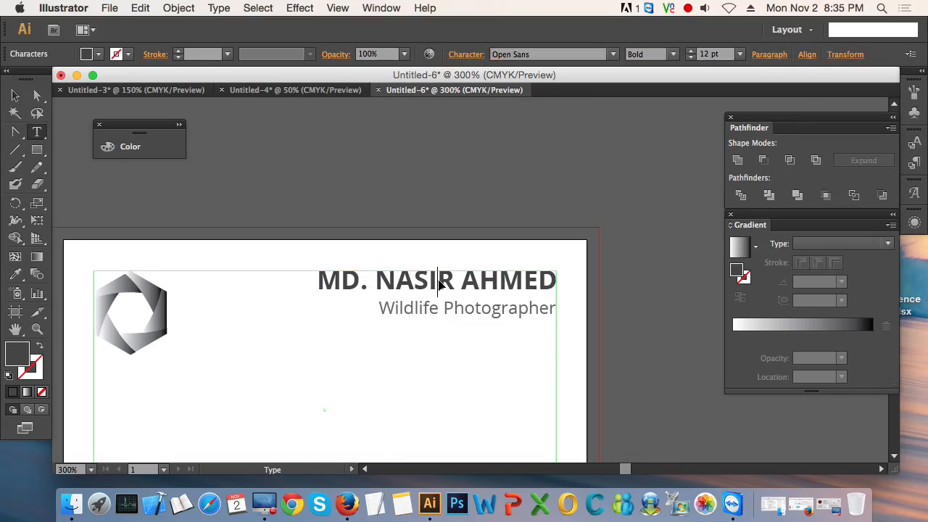
key(super+a)
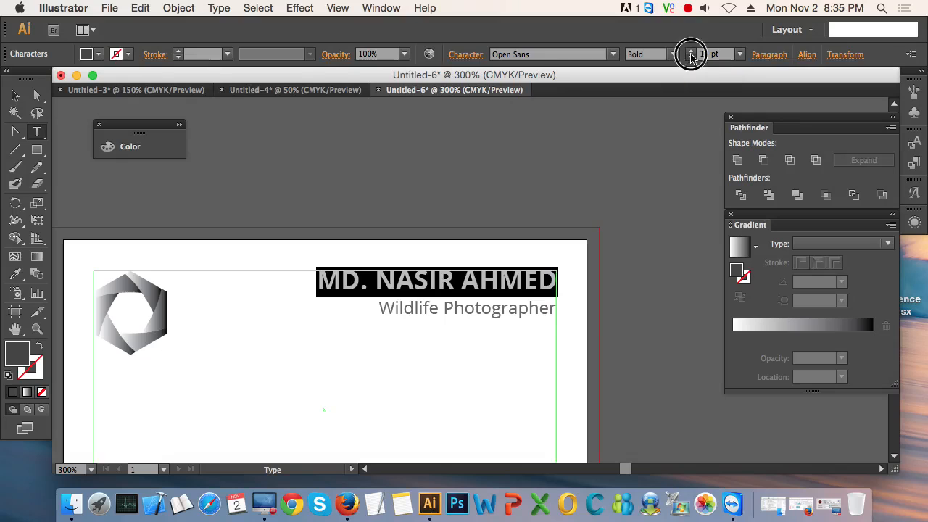
click(691, 58)
click(691, 57)
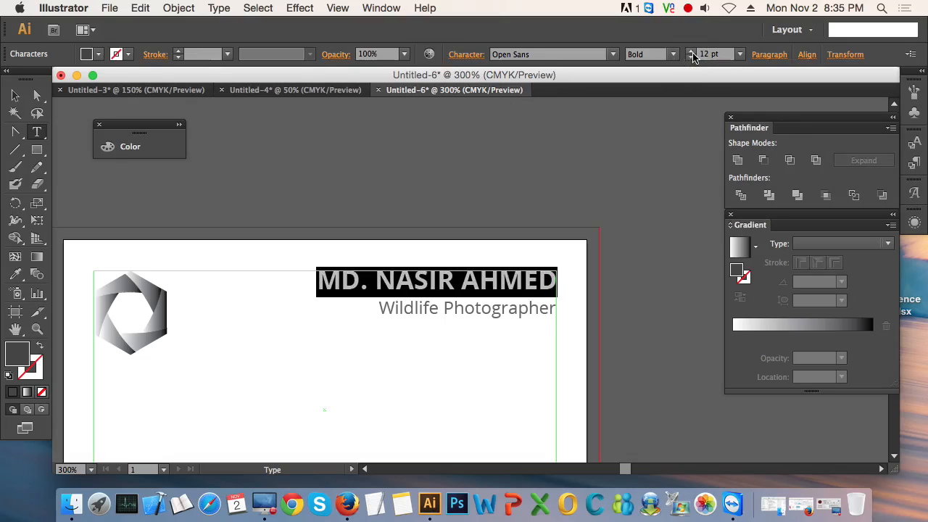
click(692, 56)
click(692, 56)
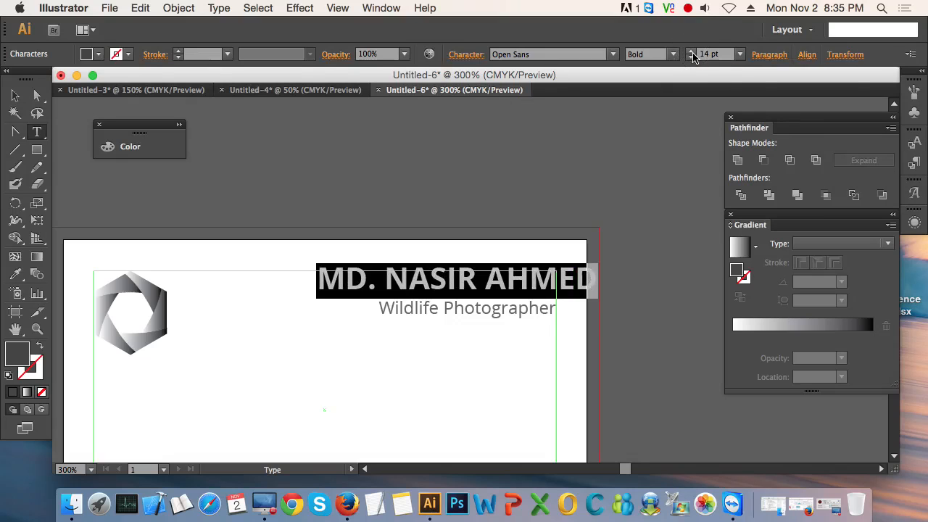
Step: Move the enlarged name so it lines up with the safe area's top and right edges, and deselect it
click(15, 95)
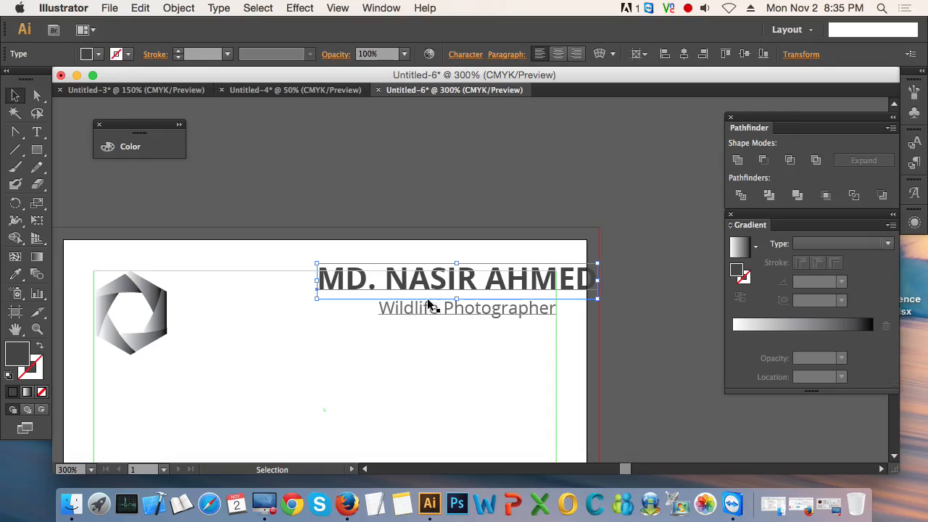
scroll(460, 274, up, 3)
drag(487, 374, 305, 373)
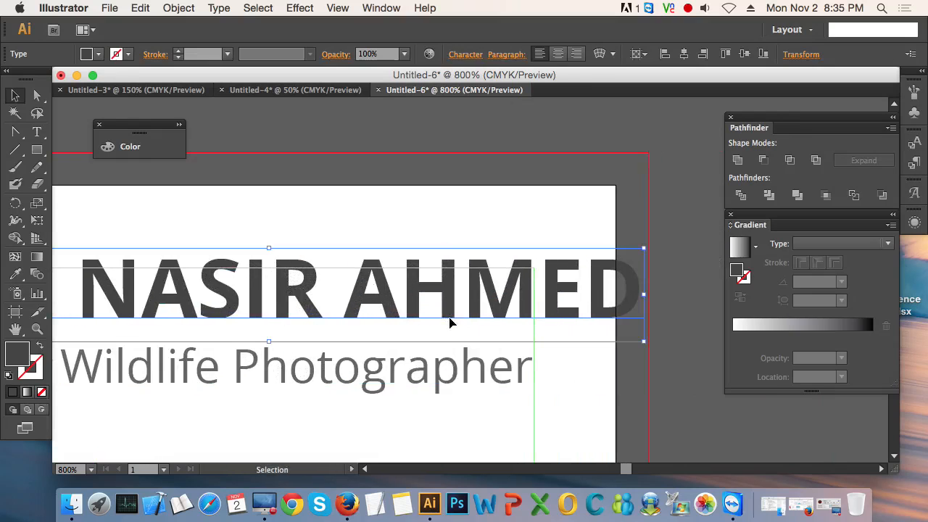
drag(468, 312, 375, 320)
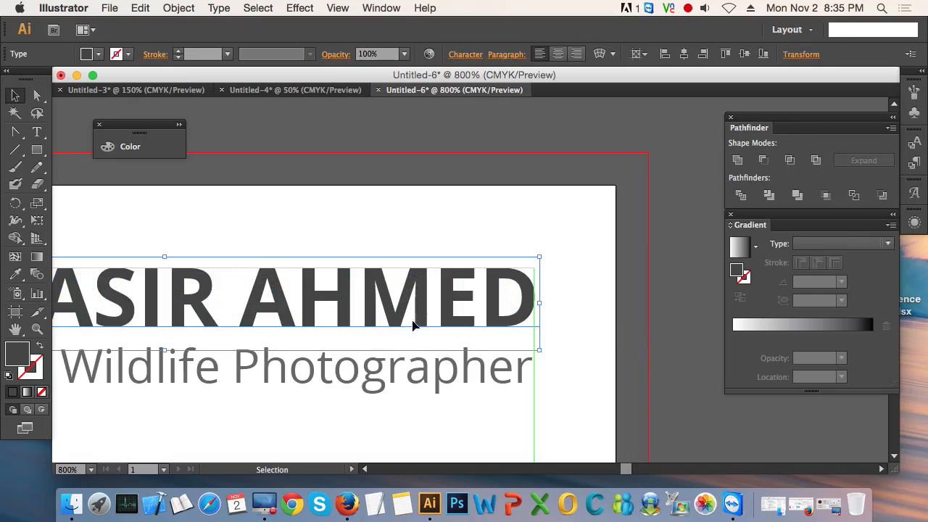
scroll(515, 317, up, 3)
drag(525, 319, 526, 314)
scroll(436, 347, down, 1)
scroll(435, 344, down, 4)
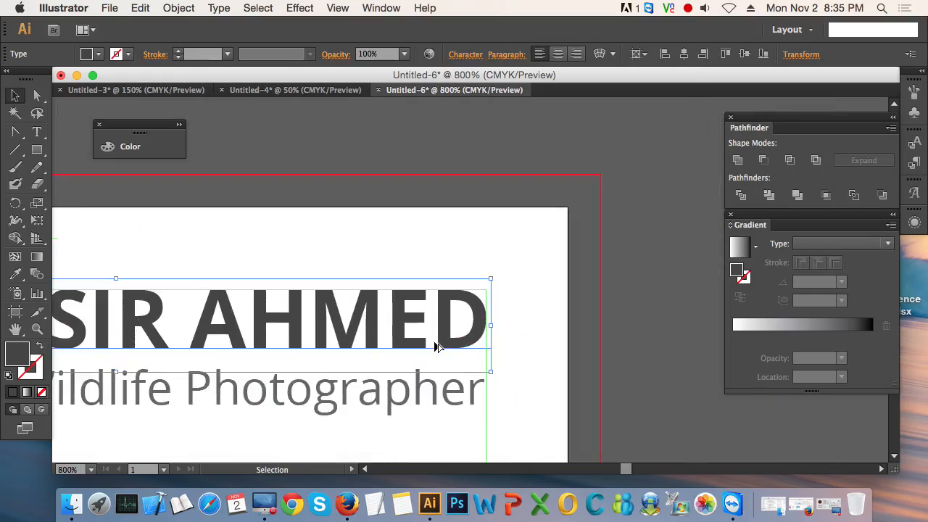
click(471, 387)
Step: Shift the Wildlife Photographer text slightly down to leave a small gap beneath the name, and deselect it
scroll(414, 390, down, 1)
scroll(413, 391, down, 1)
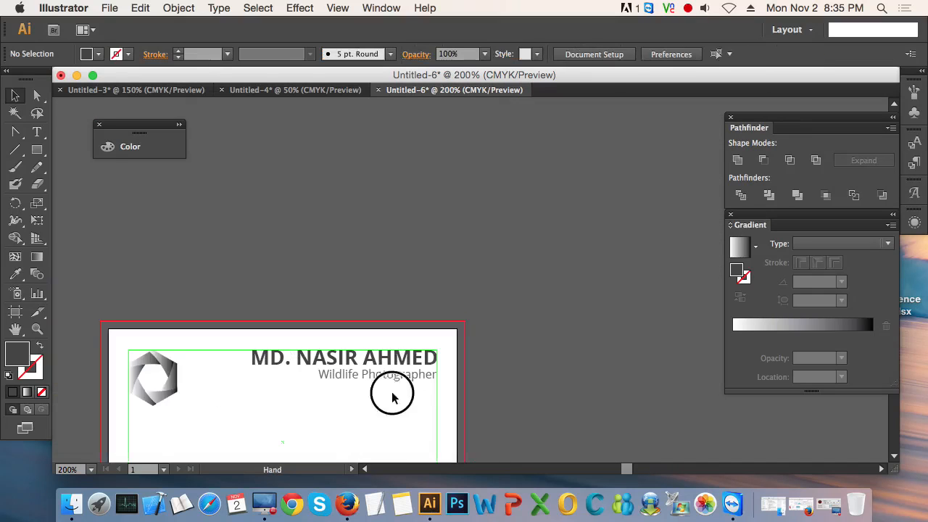
scroll(420, 363, left, 2)
click(445, 331)
click(516, 332)
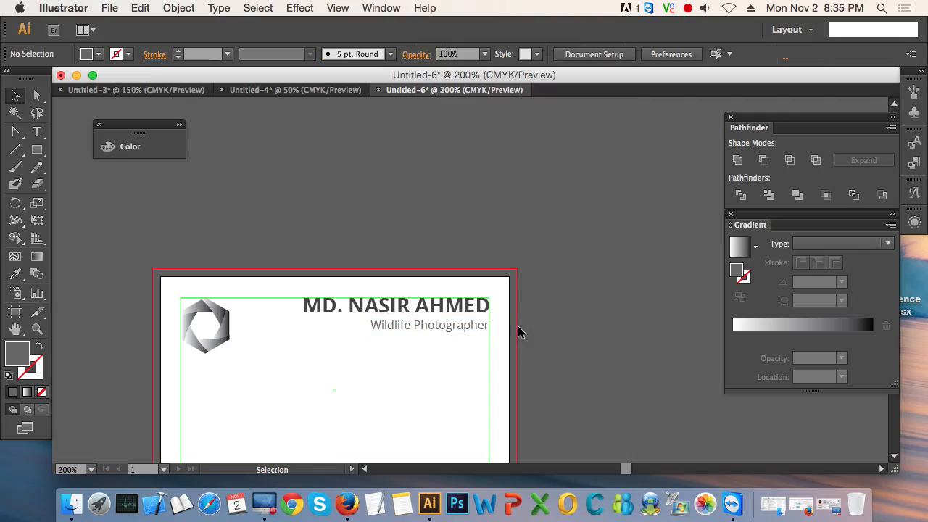
scroll(328, 389, down, 1)
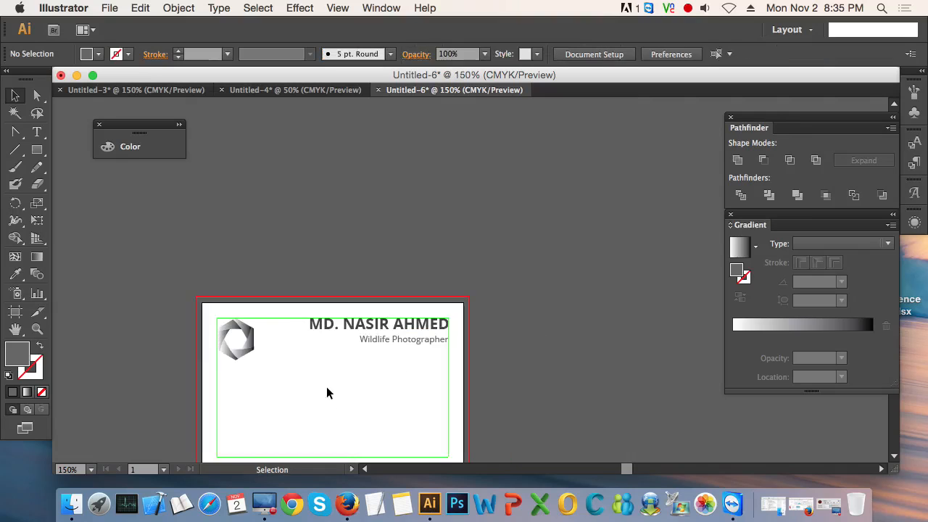
drag(327, 391, 383, 344)
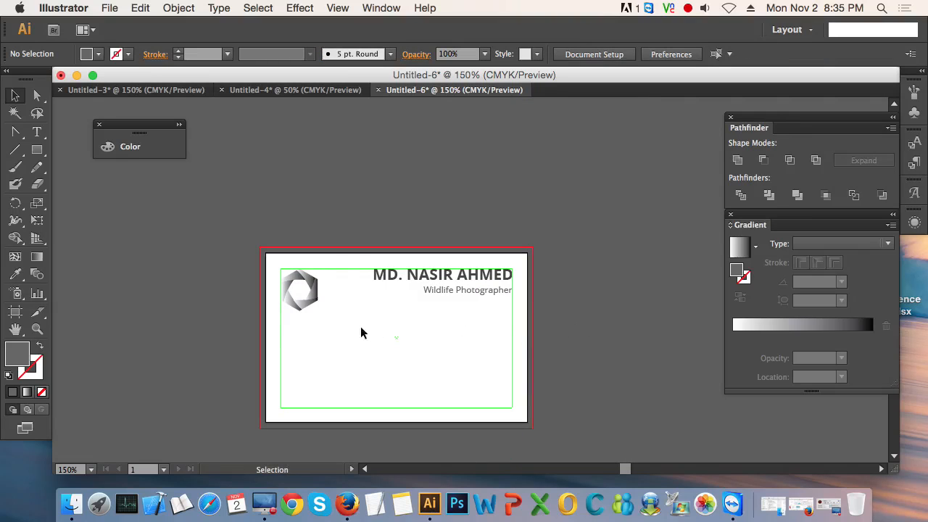
Step: Scale the logo down slightly with its upper-left corner kept in place, and deselect it
click(306, 310)
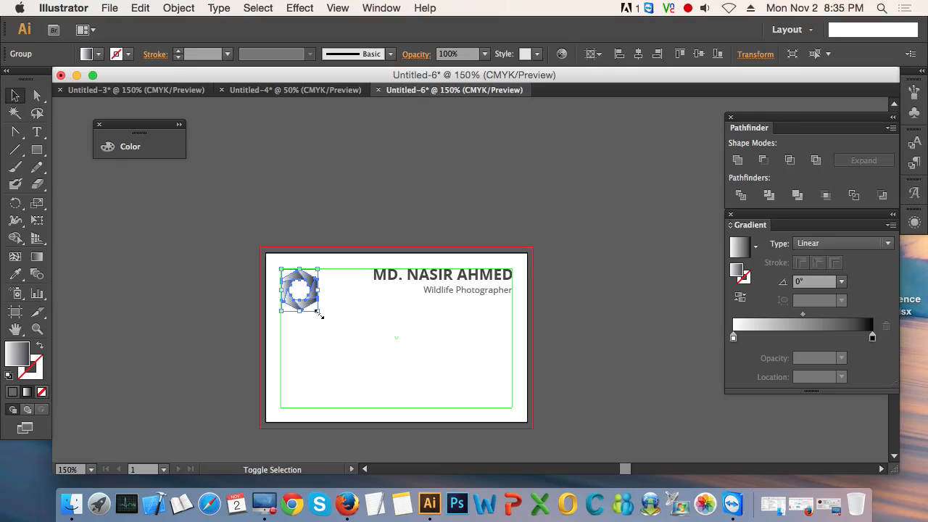
drag(319, 314, 316, 309)
click(379, 316)
scroll(380, 316, down, 1)
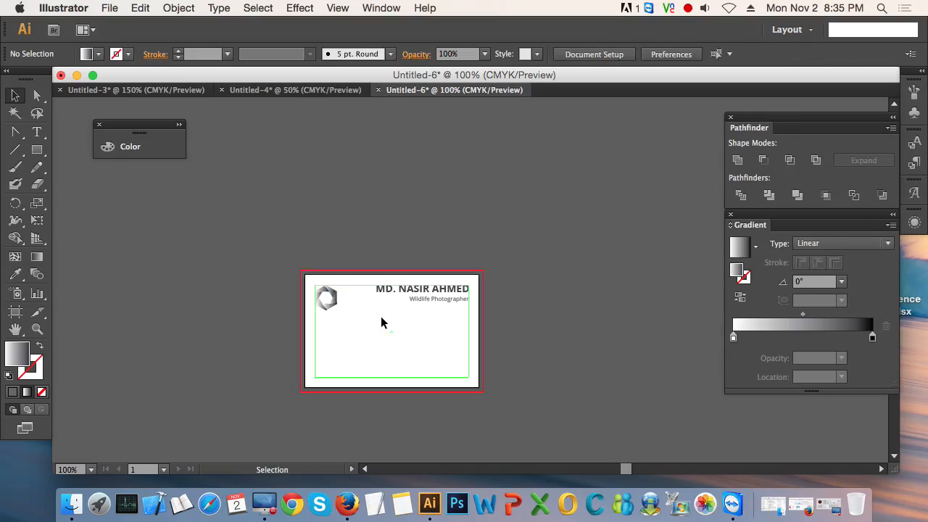
drag(368, 338, 363, 324)
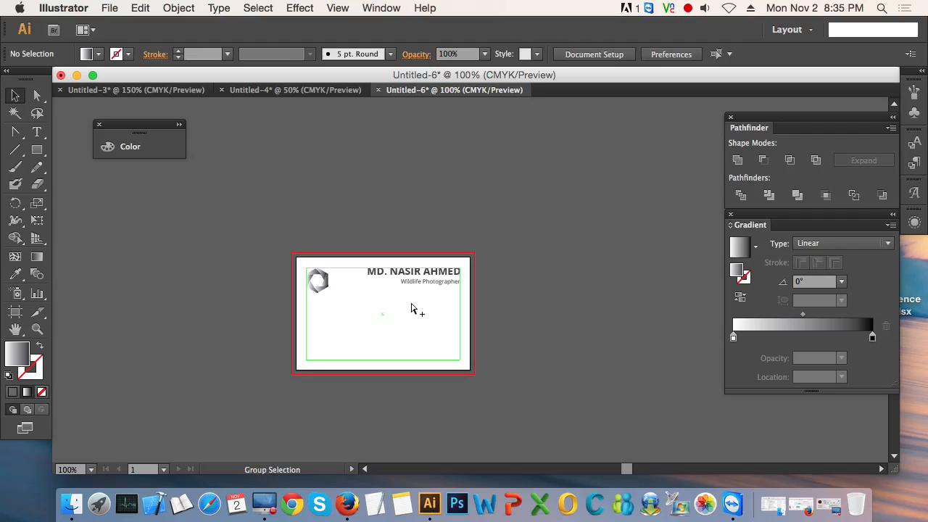
Step: Fit the whole card in the window and close the floating Pathfinder, Gradient and Color panels
key(super+alt+0)
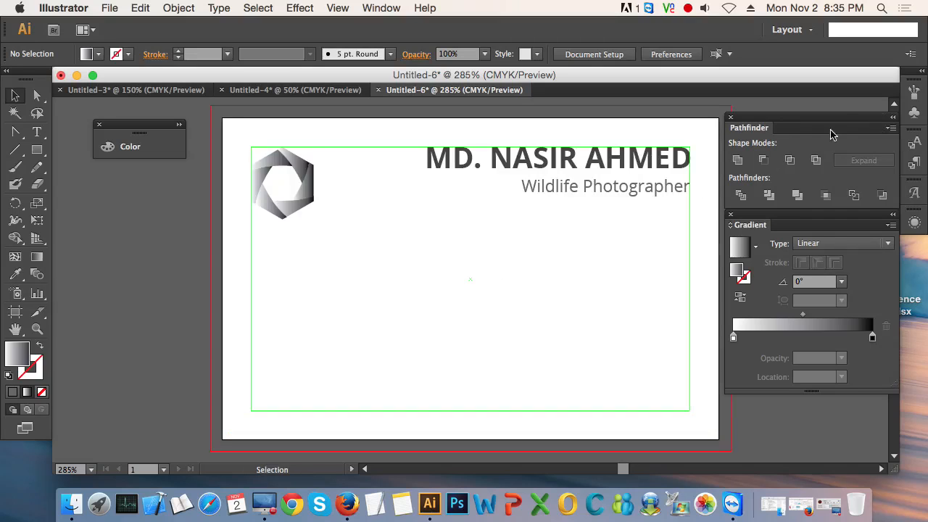
click(731, 118)
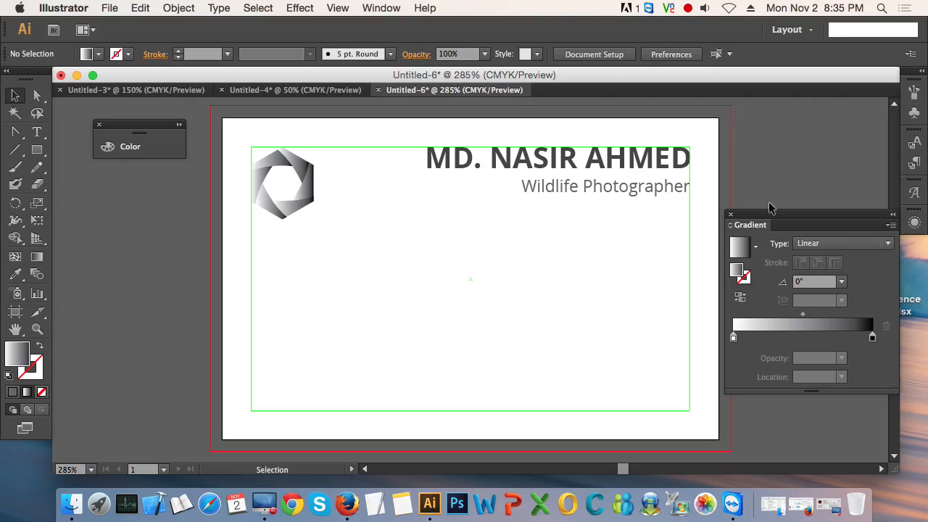
click(732, 215)
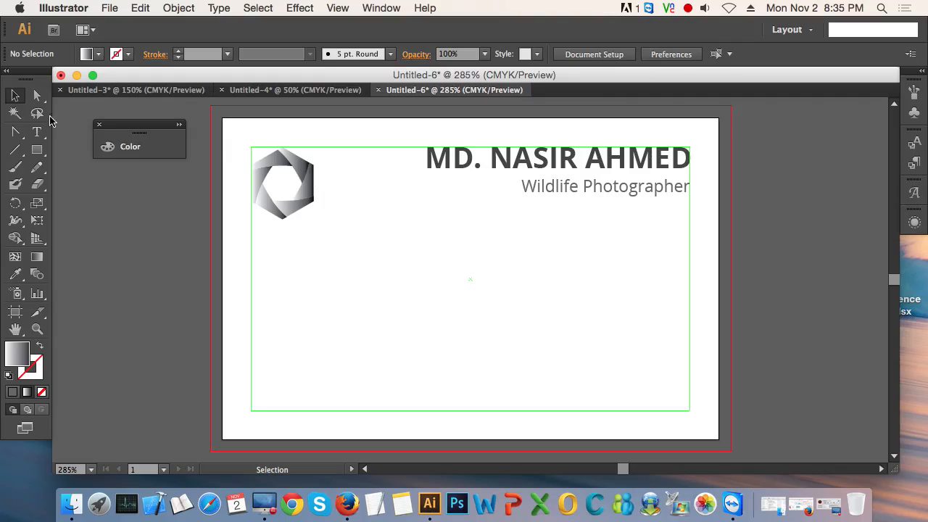
click(100, 128)
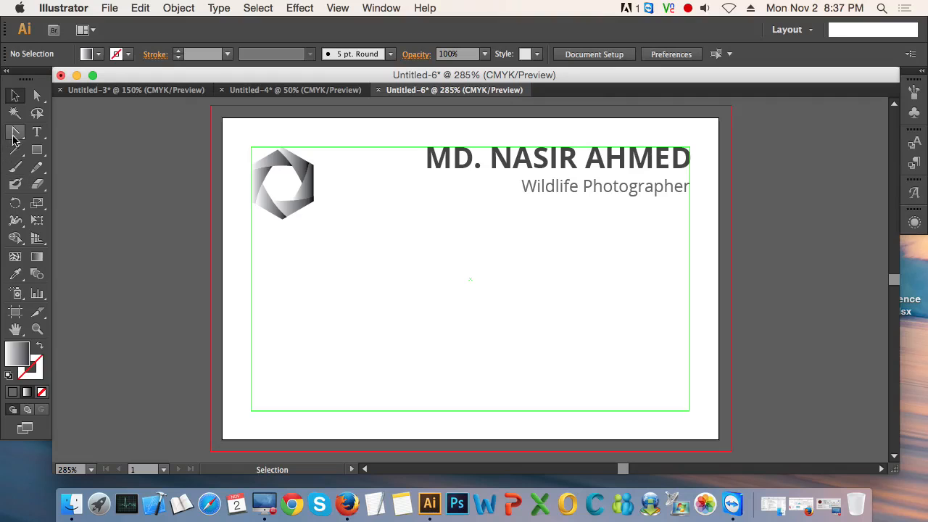
click(605, 157)
click(599, 242)
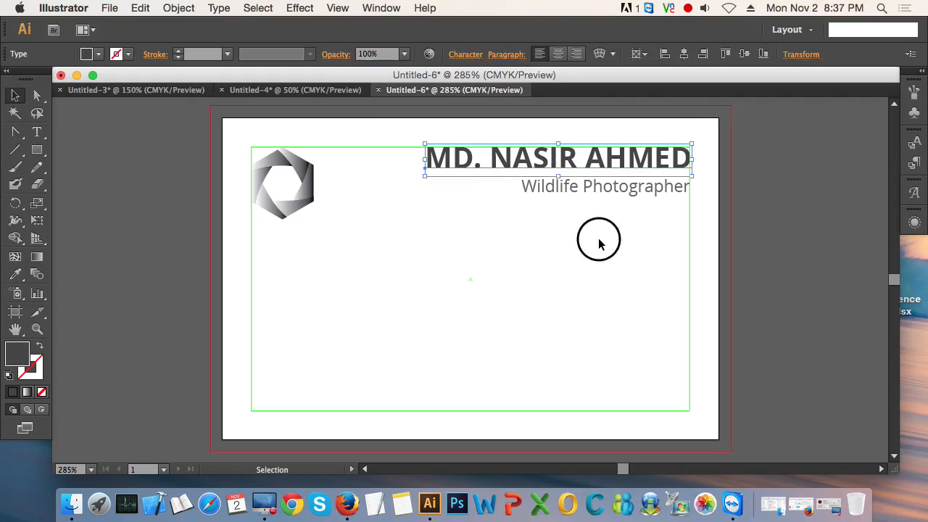
click(607, 193)
click(601, 249)
click(595, 195)
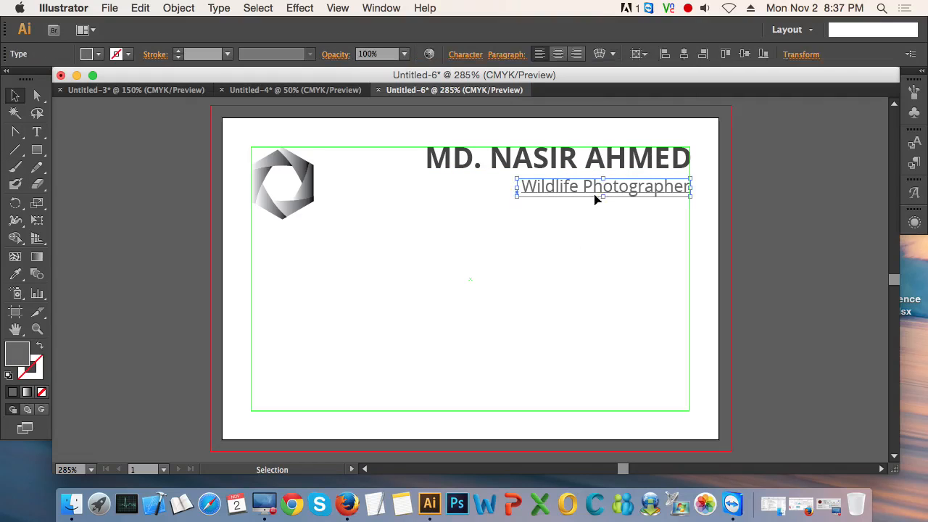
click(576, 280)
Step: Place a new text line in the lower part of the card and start entering the address
click(38, 132)
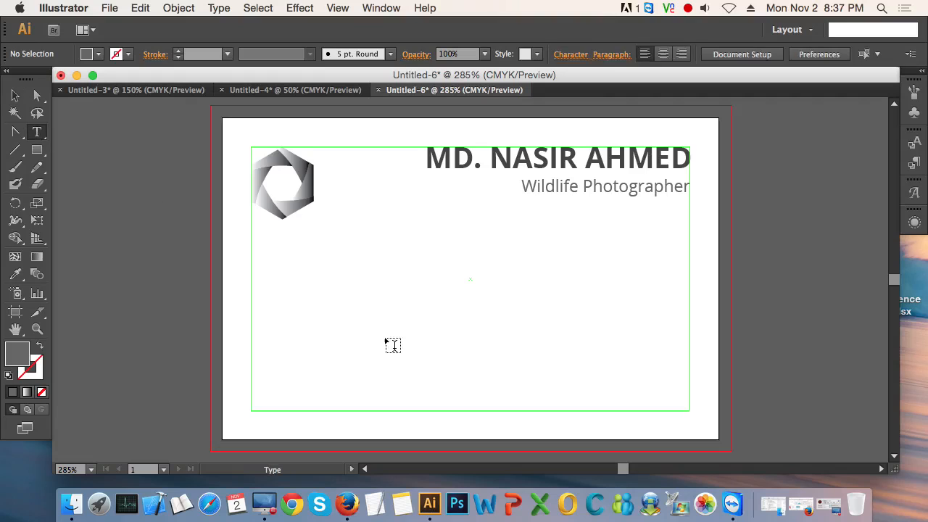
click(376, 381)
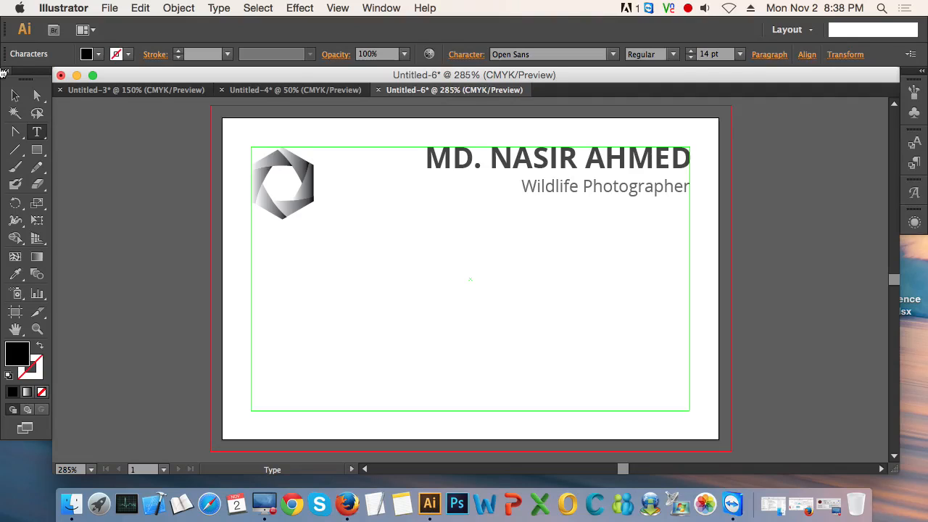
text(p)
key(BackSpace)
text(Pollibi)
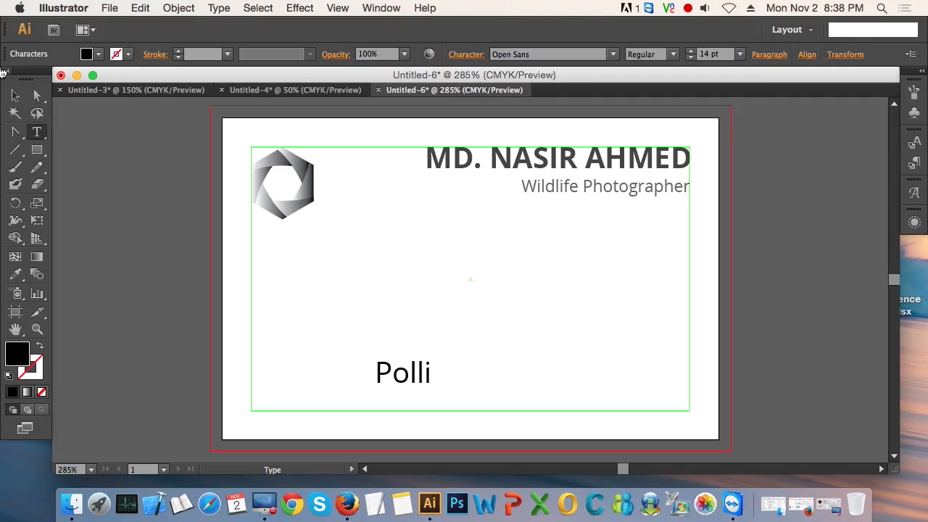
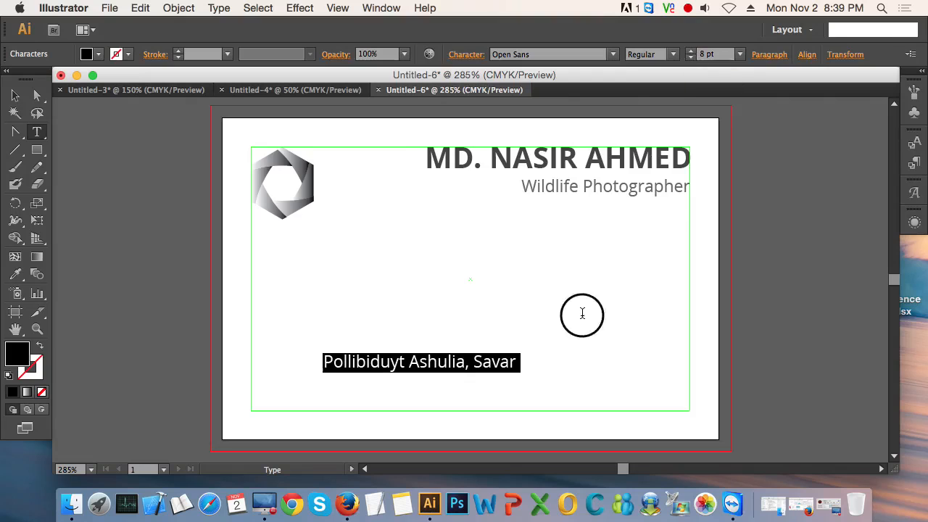
Step: Move the address line slightly up and to the left within the lower part of the card, and deselect it
key(Escape)
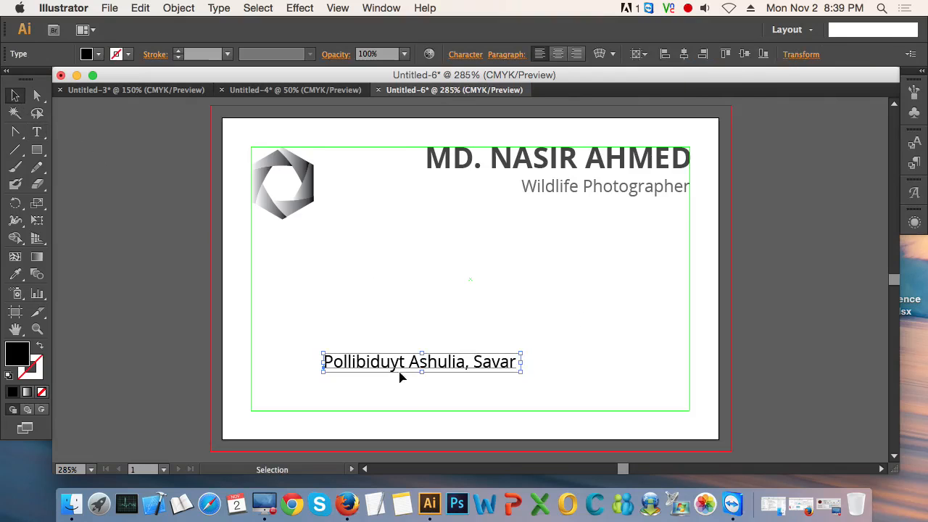
drag(400, 362, 384, 346)
click(325, 369)
click(311, 375)
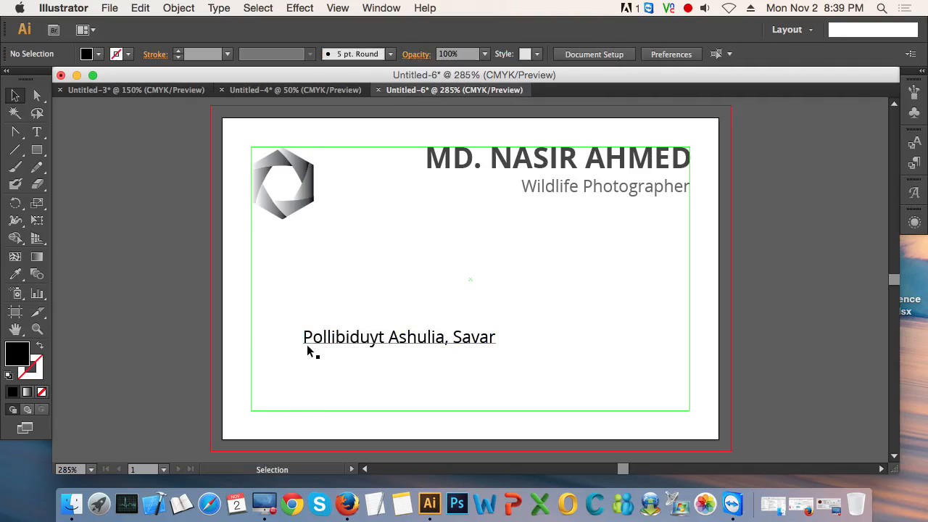
Step: Insert the label "Address :" in front of the address text
double_click(308, 339)
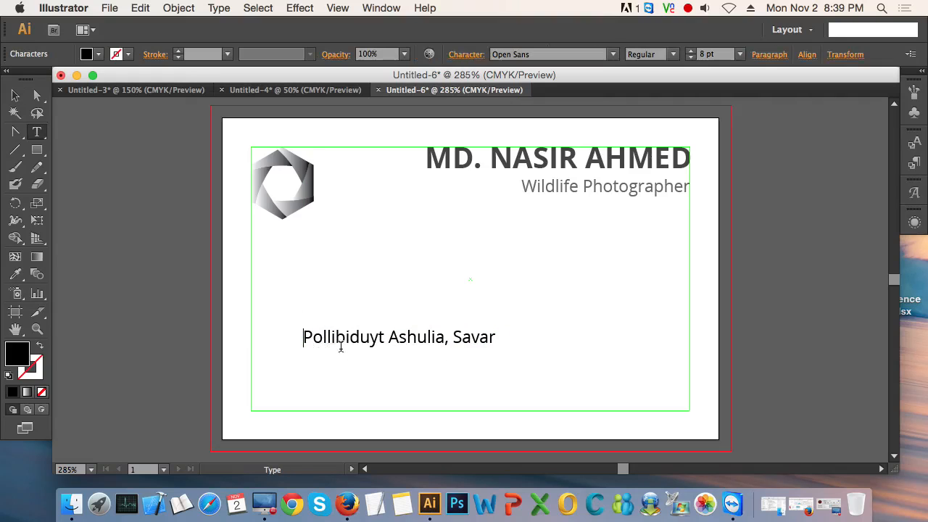
text(Address )
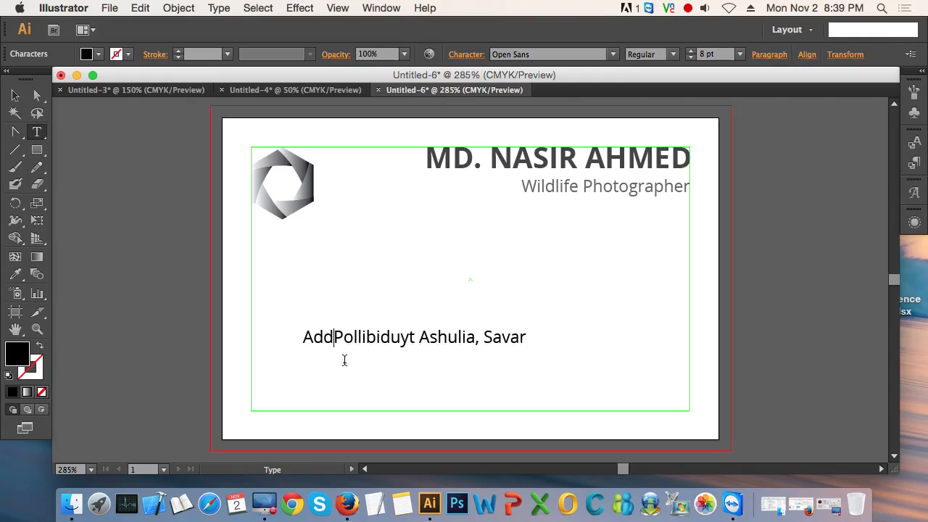
text(;)
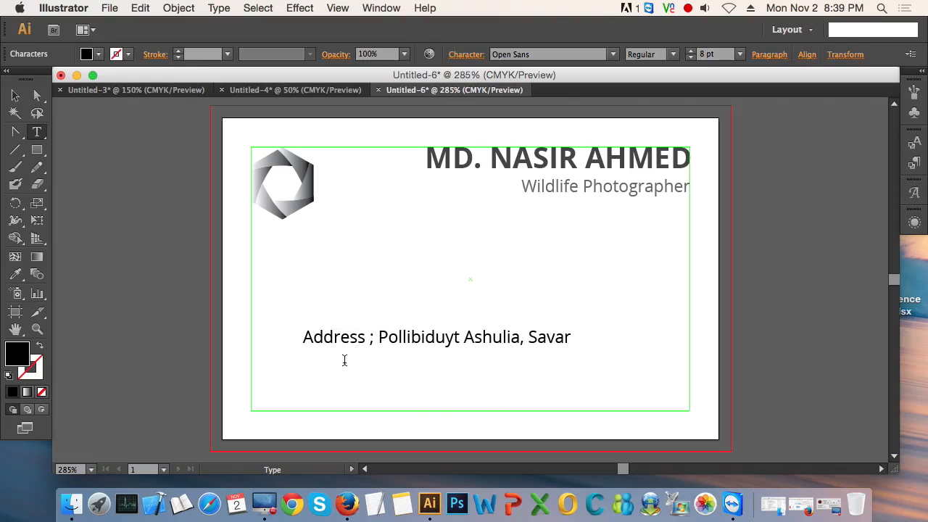
key(BackSpace)
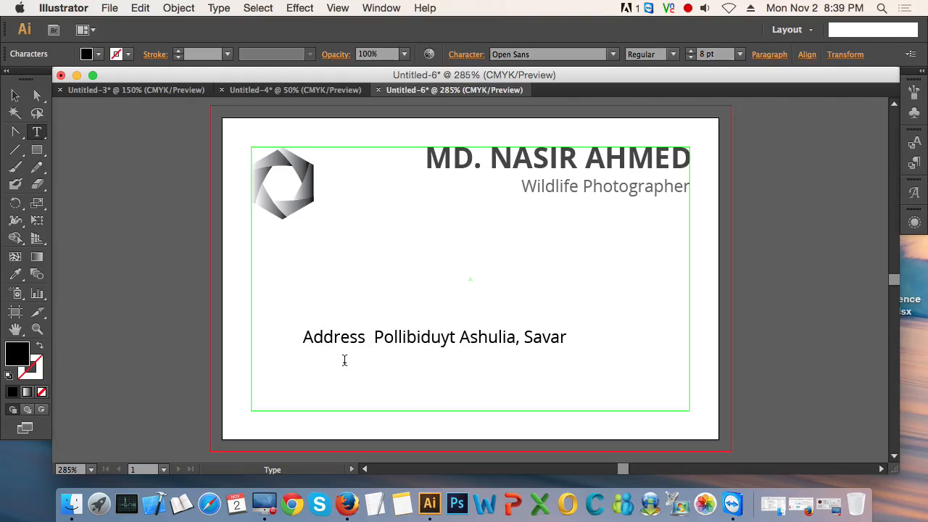
text(:)
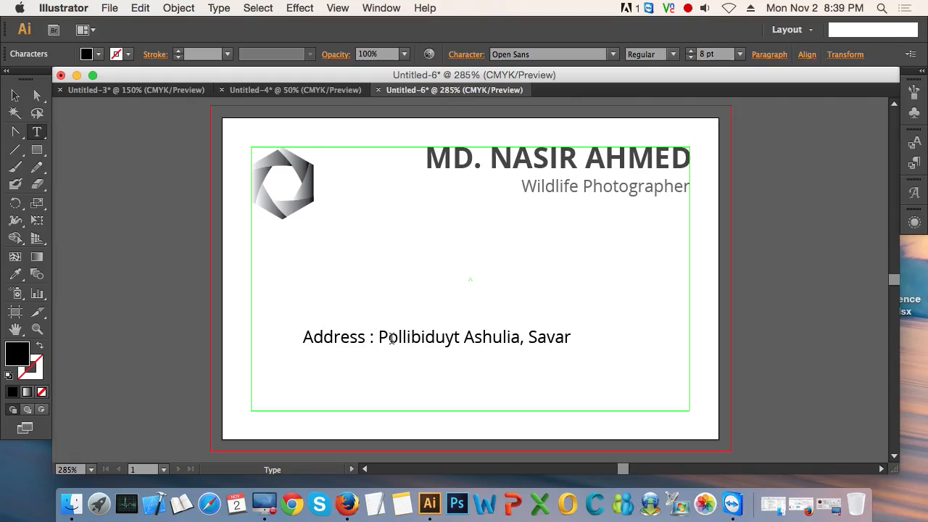
Step: Set the "Address :" label to the Semibold font style and deselect the text line
double_click(369, 341)
drag(368, 341, 300, 338)
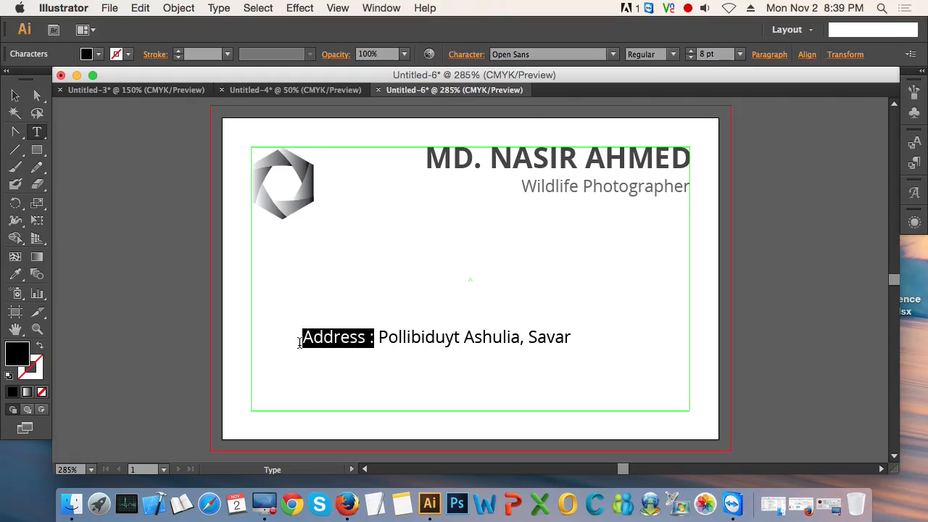
click(664, 56)
click(655, 134)
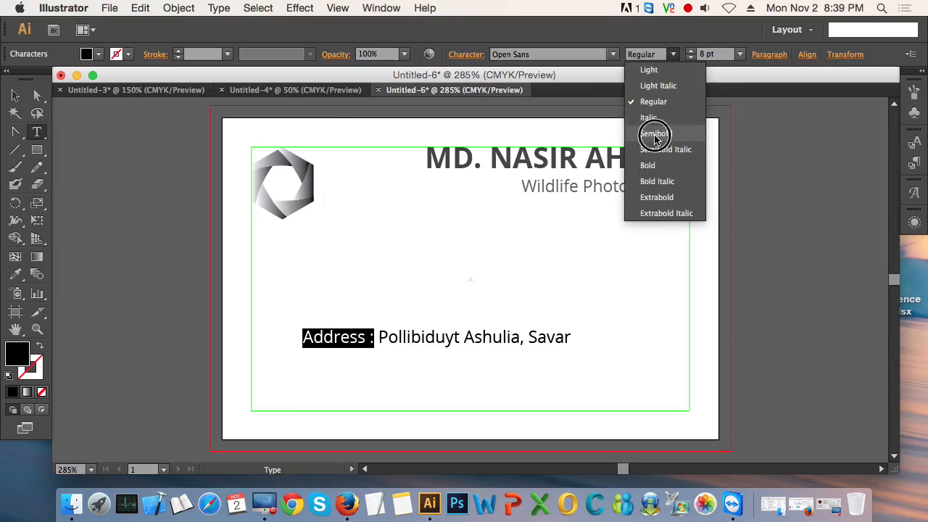
click(16, 96)
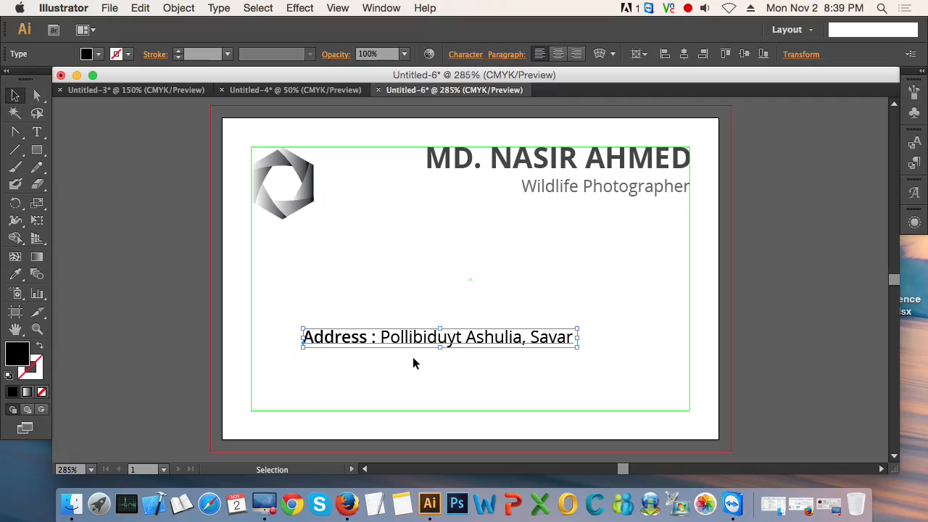
click(414, 319)
Step: Set the fill colour of the address text after the label to 666666
double_click(381, 342)
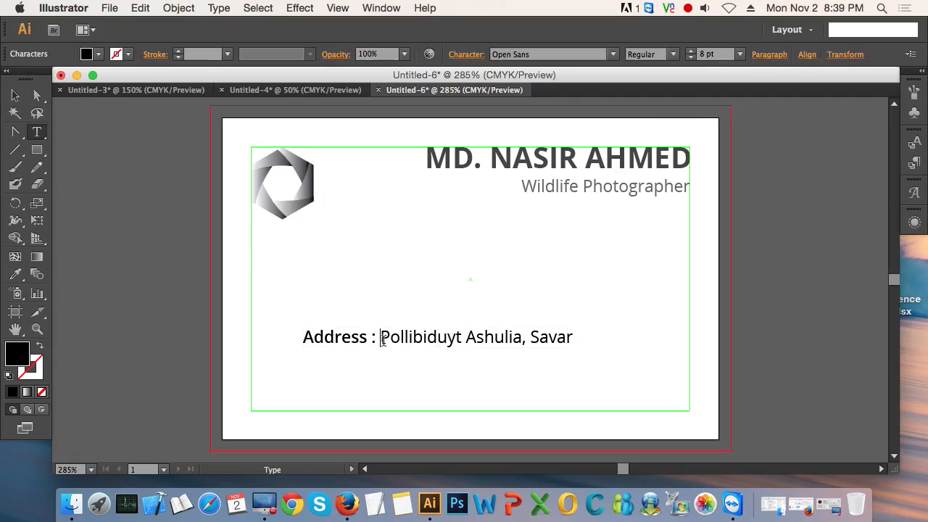
drag(380, 339, 586, 348)
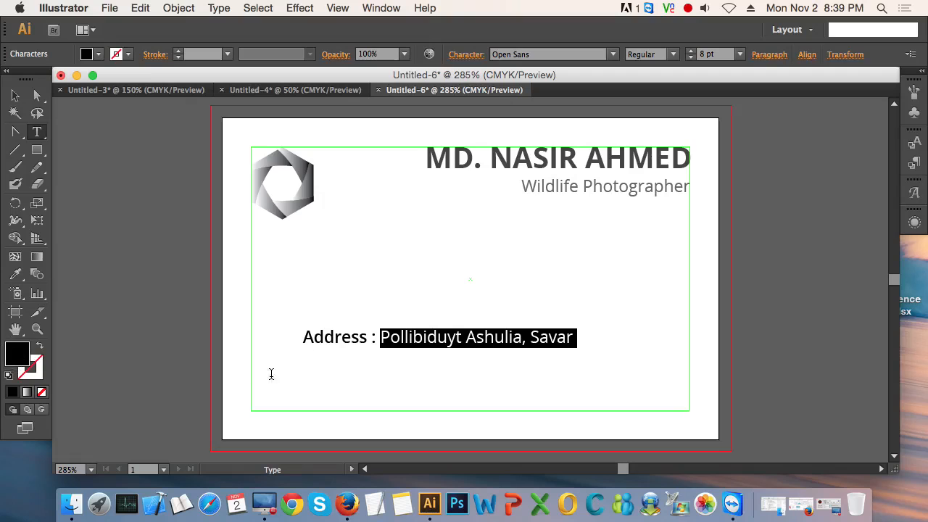
double_click(17, 355)
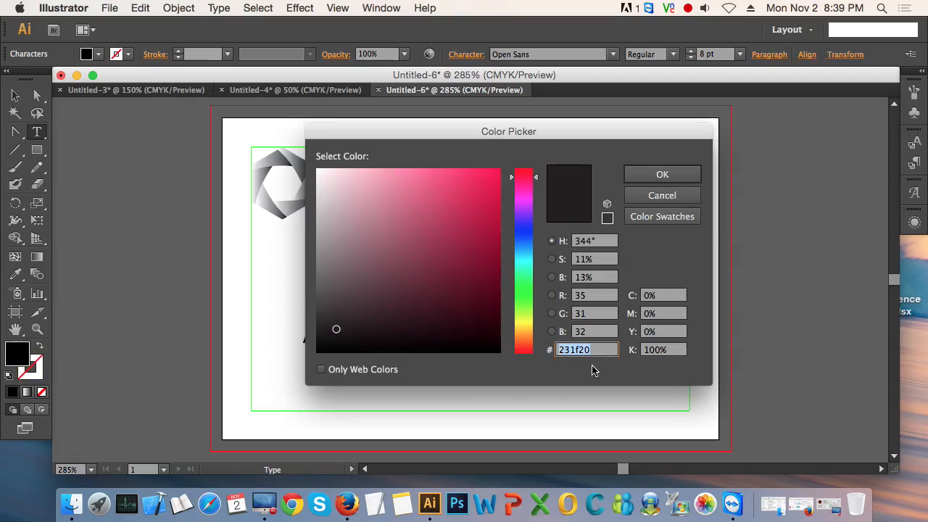
text(666)
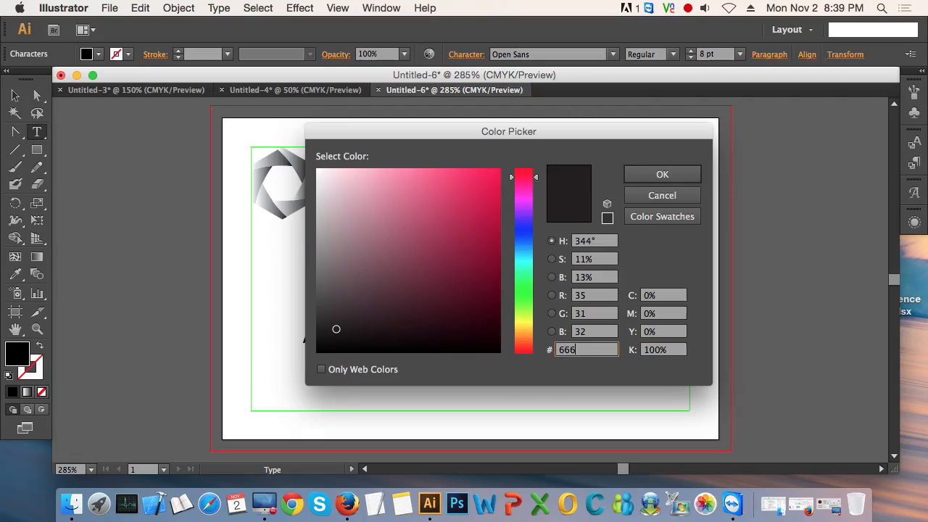
text(666)
key(Return)
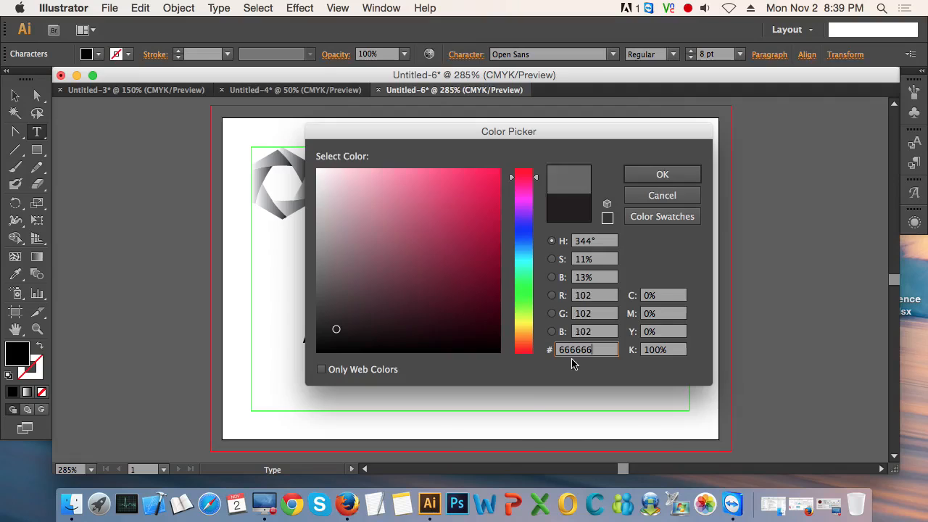
Step: Set the fill colour of the "Address :" label to 444444 and deselect the text line
click(375, 338)
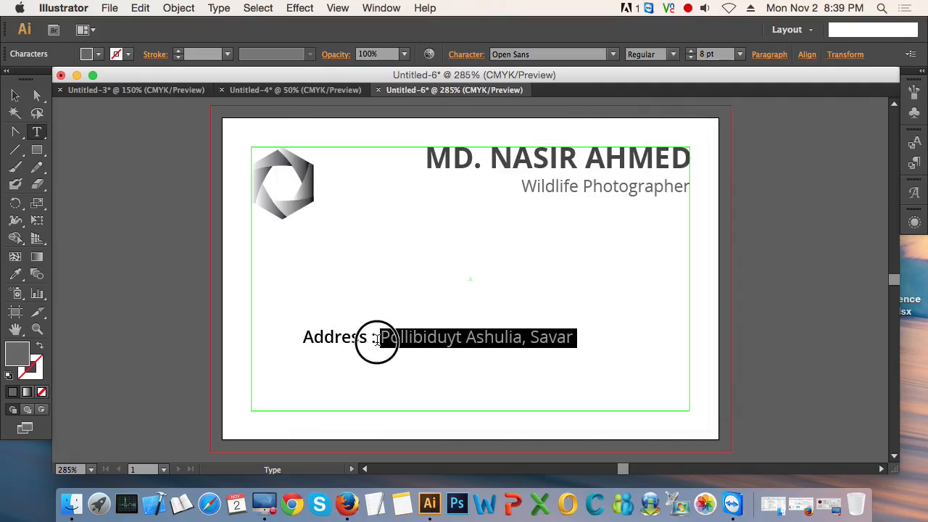
drag(375, 339, 294, 346)
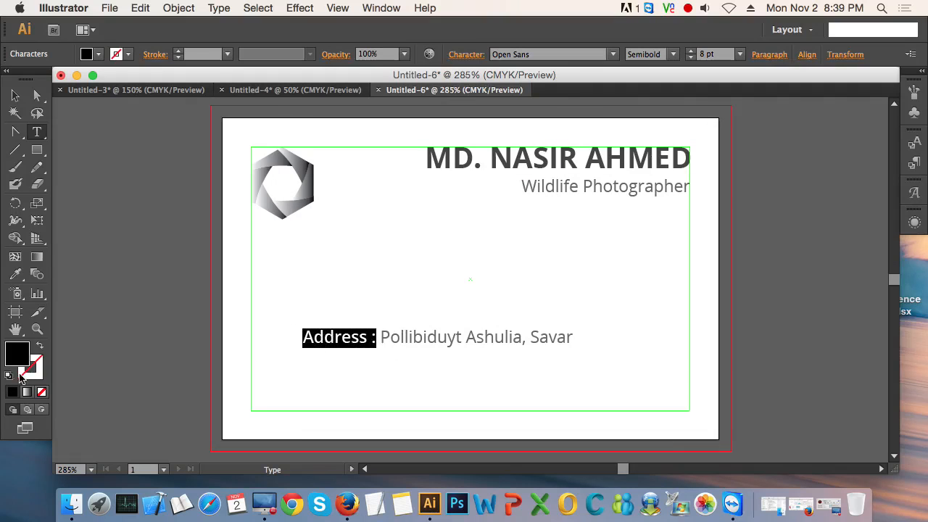
double_click(19, 354)
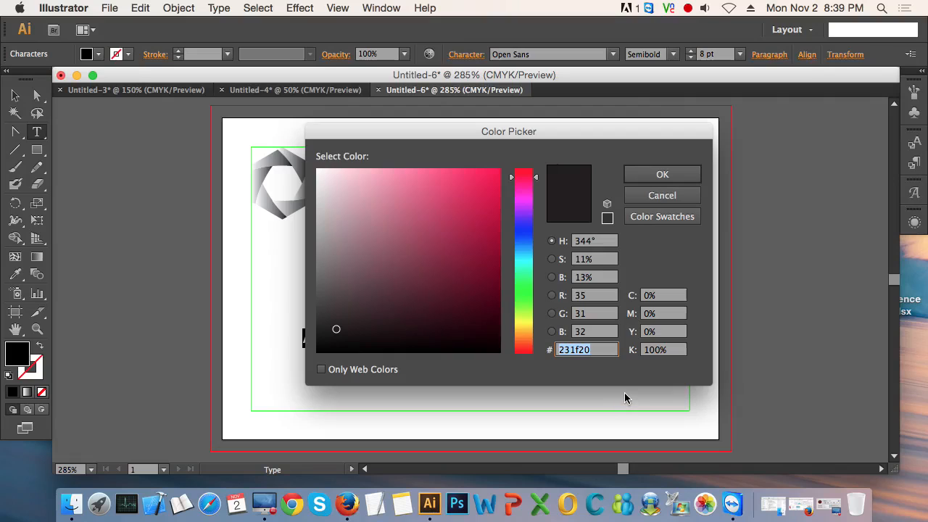
text(444444)
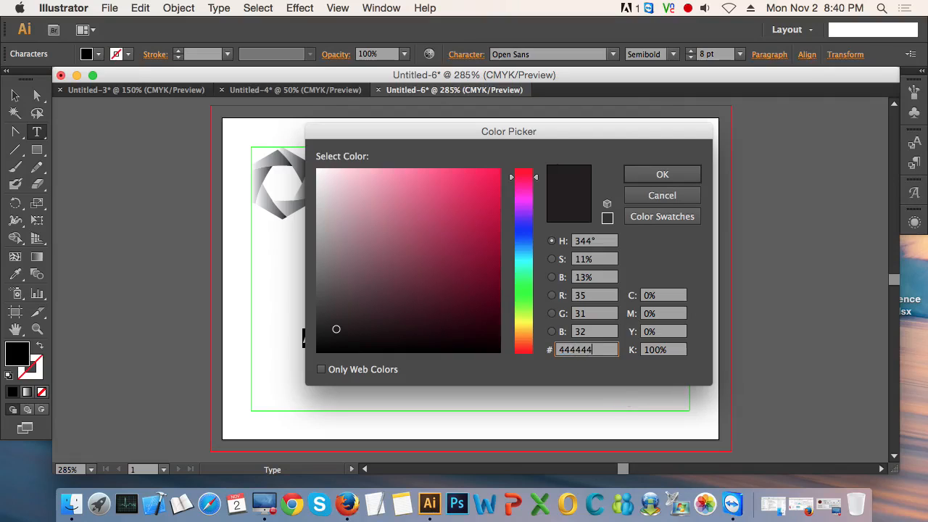
key(Return)
click(16, 95)
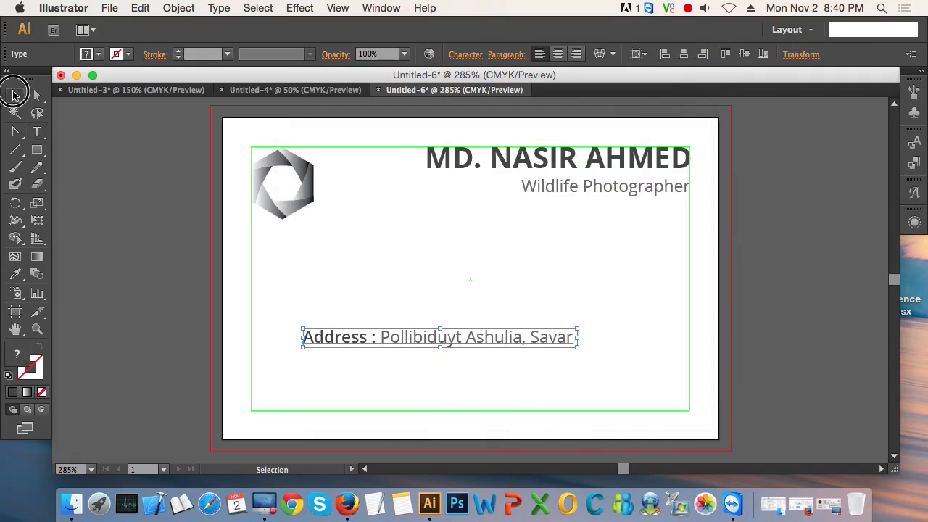
click(415, 282)
Step: Align the start of the address line with the left edge of the safe-area guide, and switch to full-screen display
drag(414, 342, 369, 344)
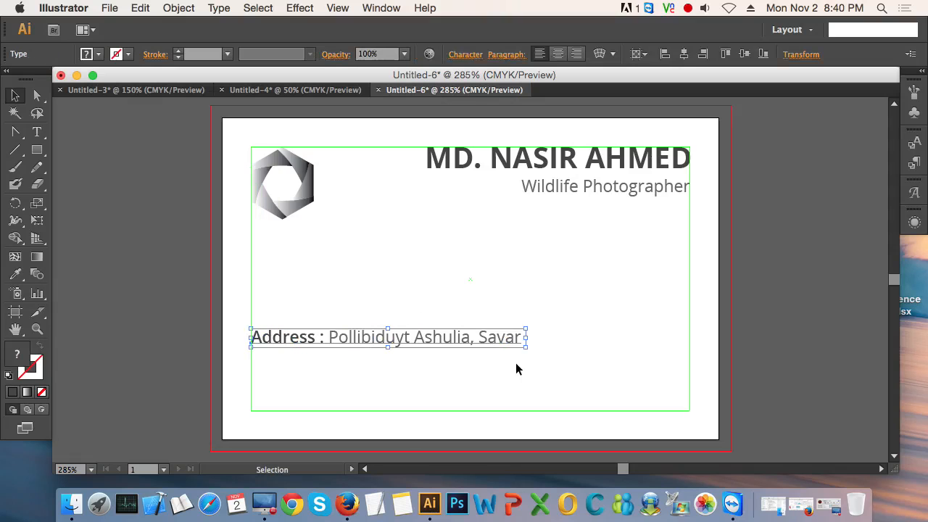
key(t)
key(f)
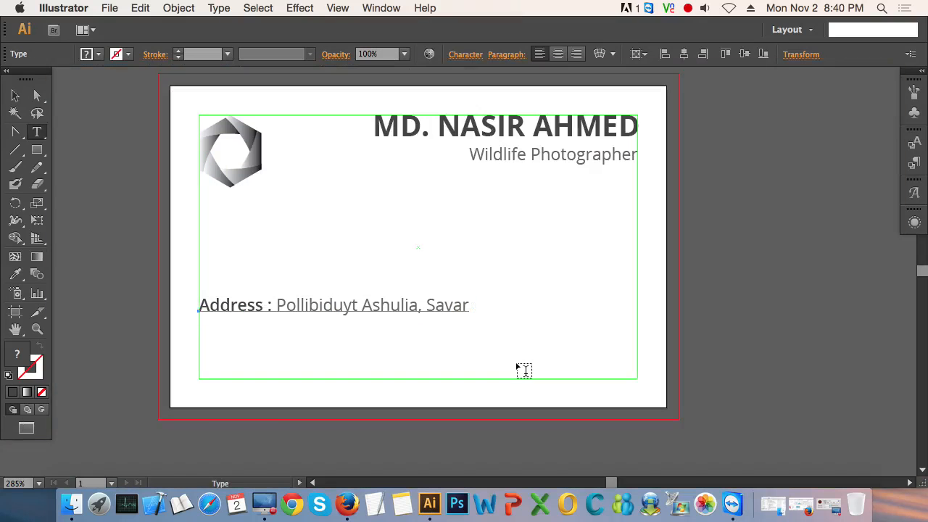
Step: Add a second line below the address with the label "Phone :" followed by the phone number
click(464, 308)
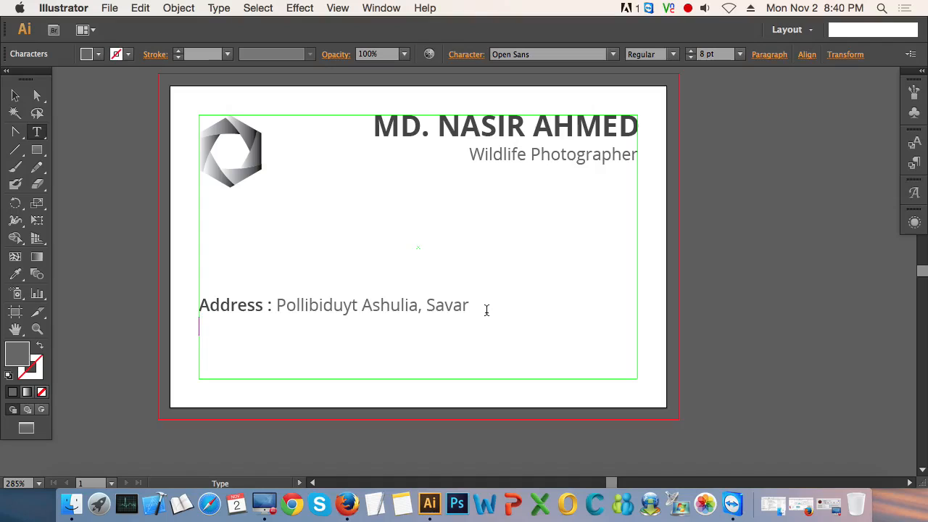
key(Return)
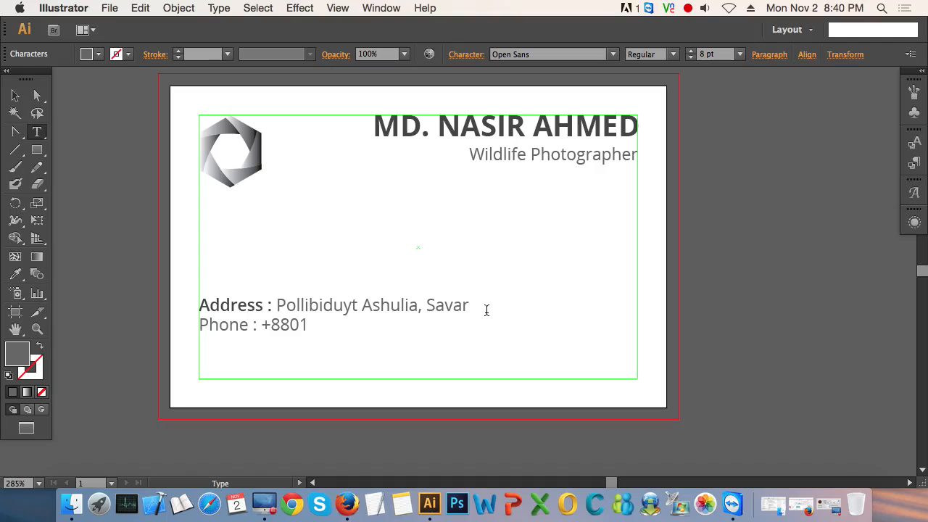
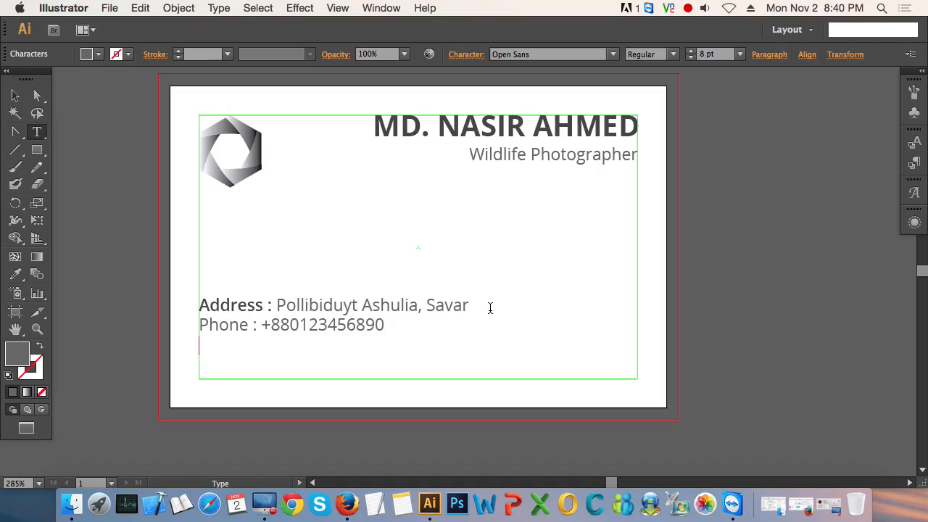
Step: Add a third line below the phone number with the label "Email :" followed by the placeholder email address
key(Return)
text(Email : www)
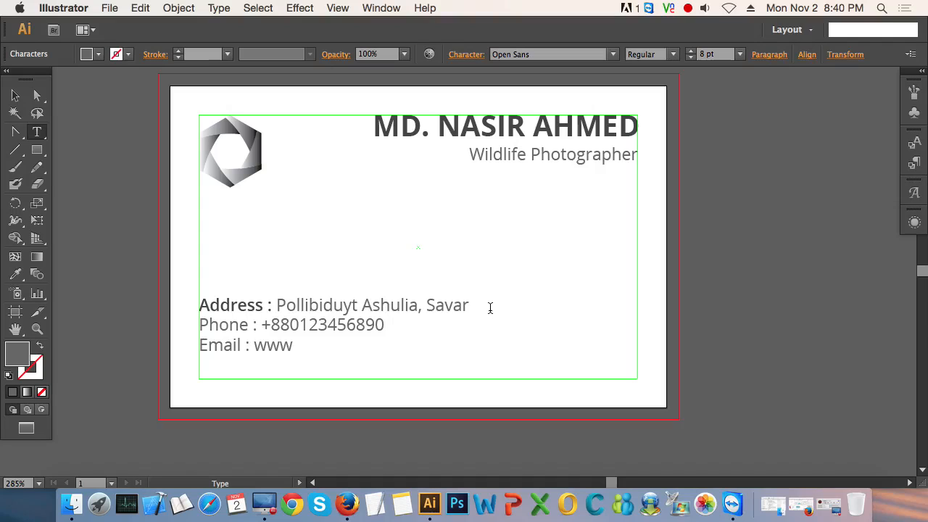
text(.youremail.)
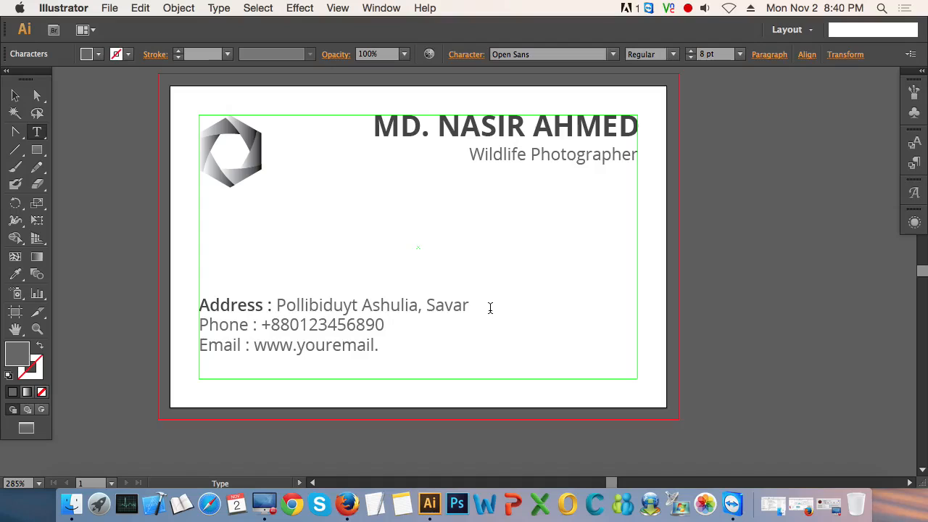
text(com)
Step: Try the Bold font style on the "Email :" label, and settle on Semibold
drag(251, 346, 200, 346)
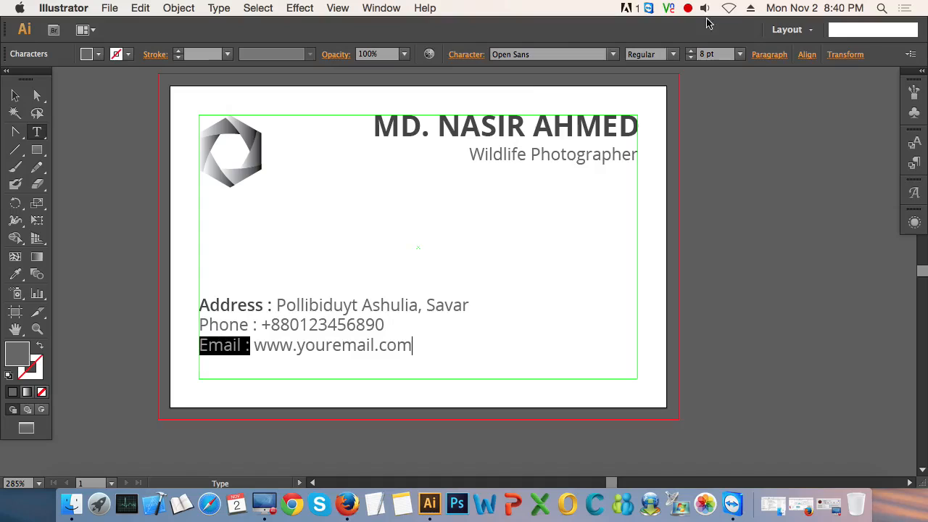
click(673, 54)
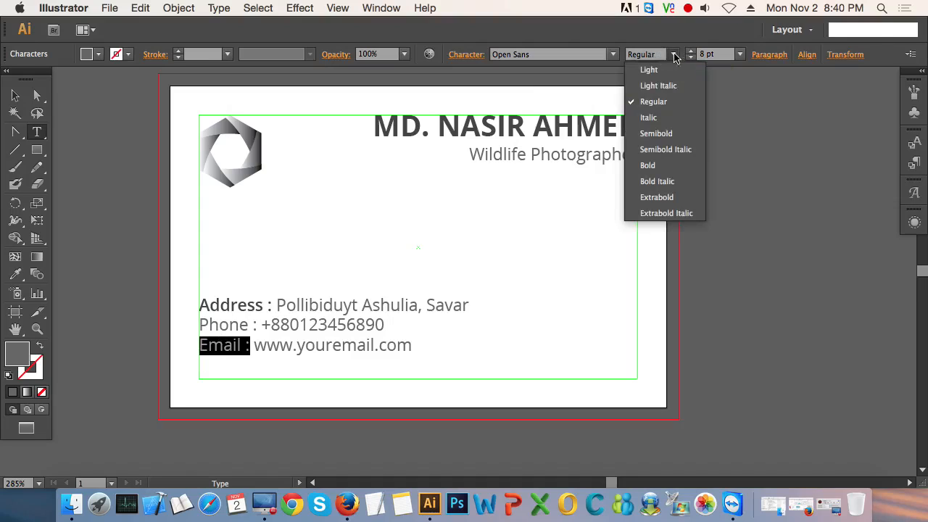
click(652, 166)
click(673, 56)
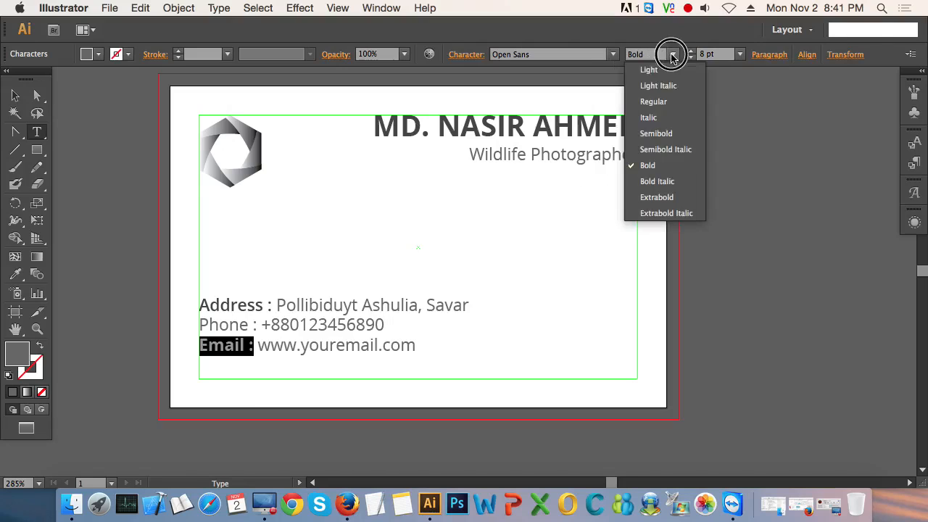
click(656, 134)
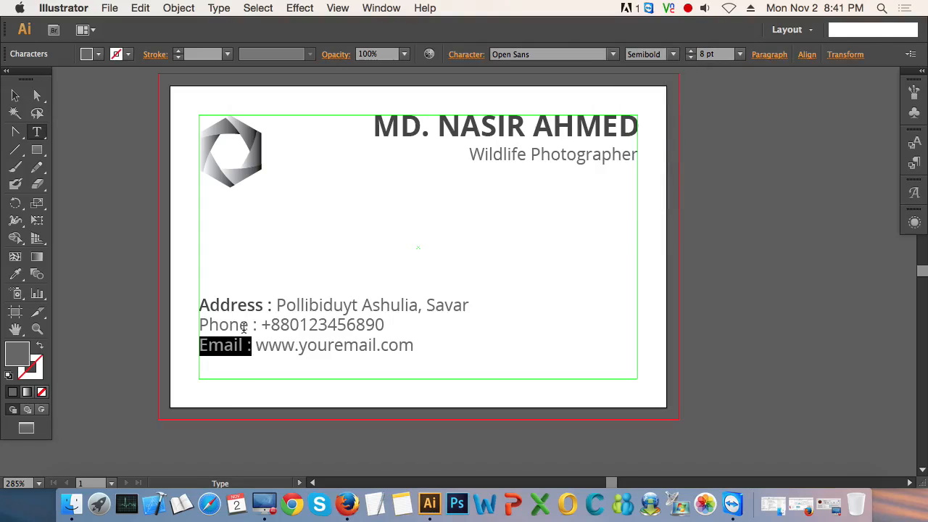
Step: Set the "Phone :" label to the Semibold font style and colour it 444444
drag(258, 325, 201, 332)
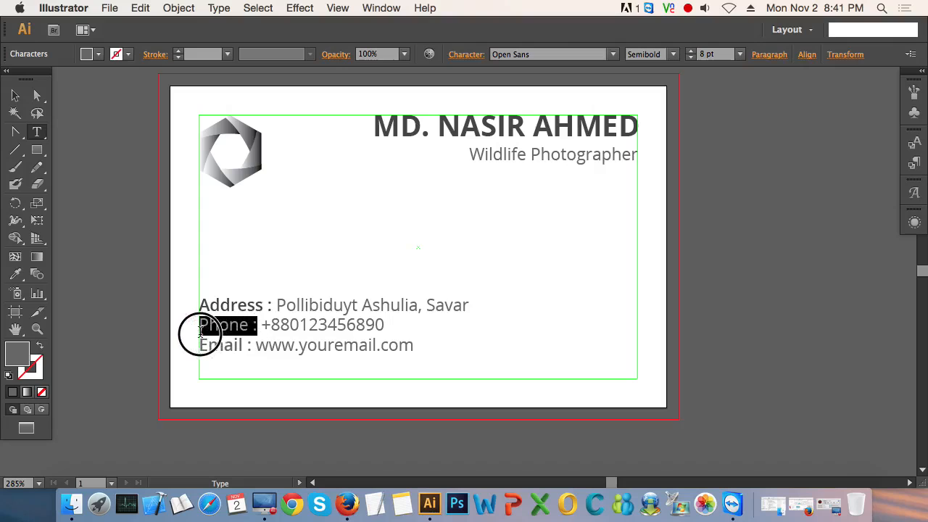
click(673, 54)
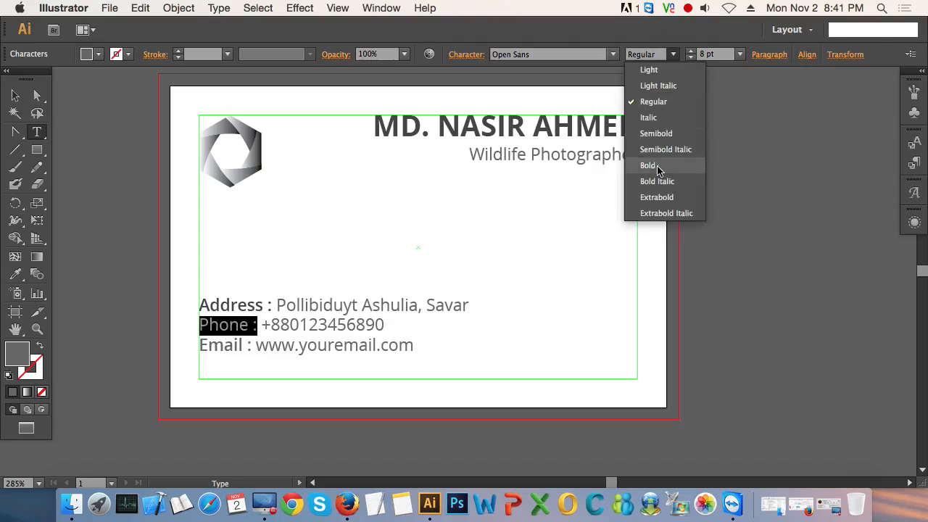
click(660, 133)
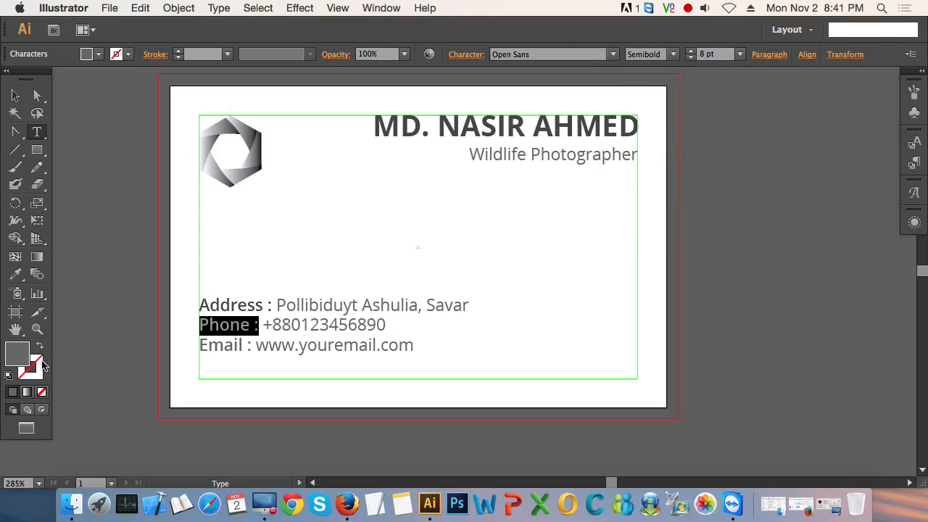
double_click(17, 356)
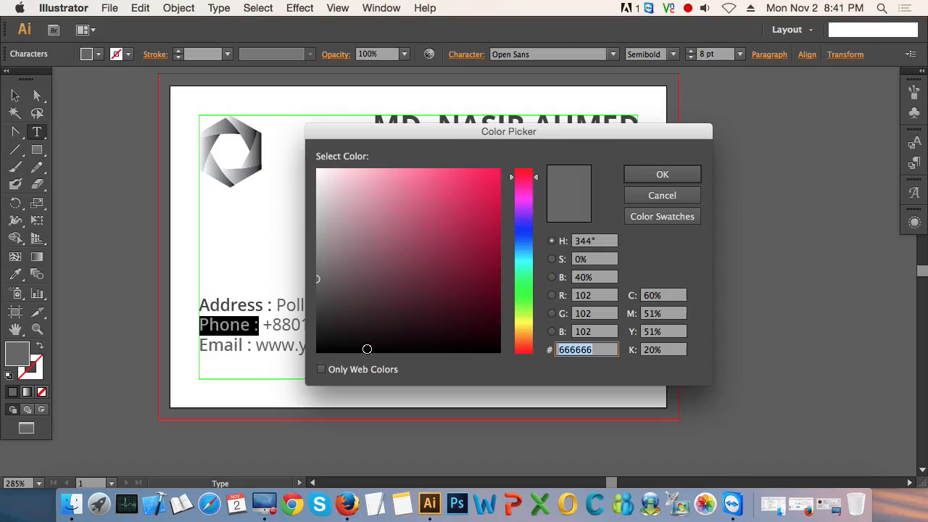
text(444444)
key(Return)
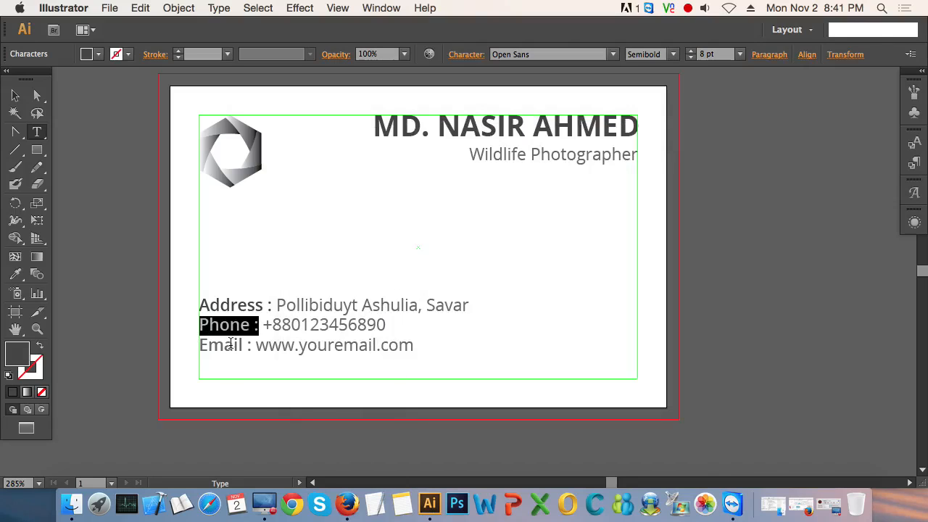
Step: Clear the label at the start of the third contact line and retype it as "Email :"
drag(251, 346, 198, 347)
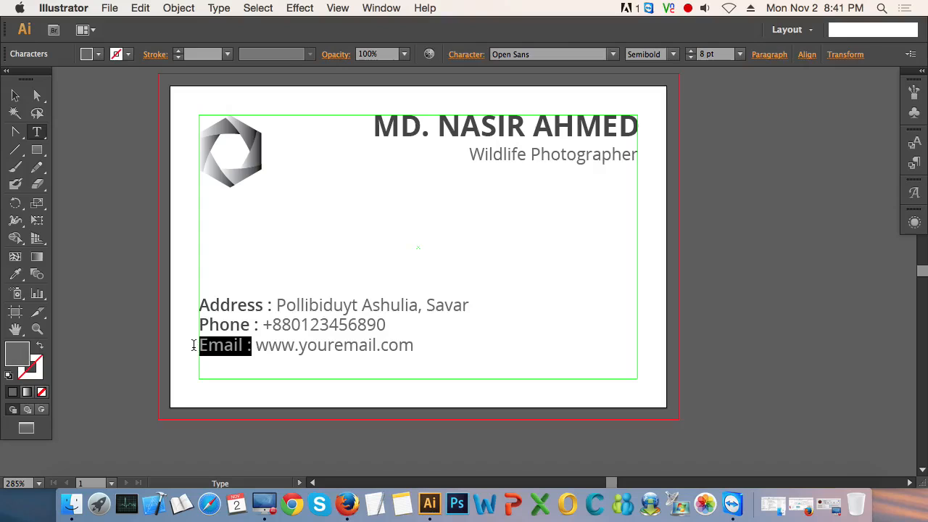
text(44)
key(BackSpace)
key(BackSpace)
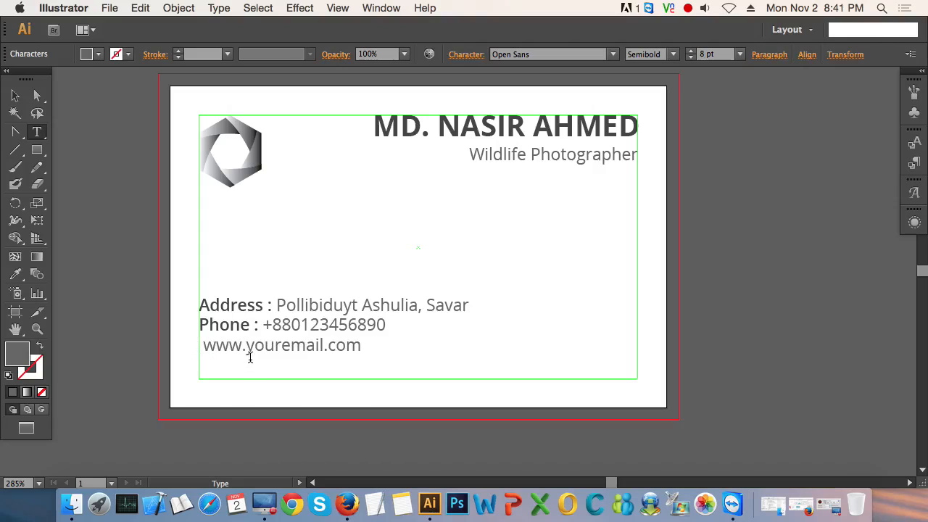
key(BackSpace)
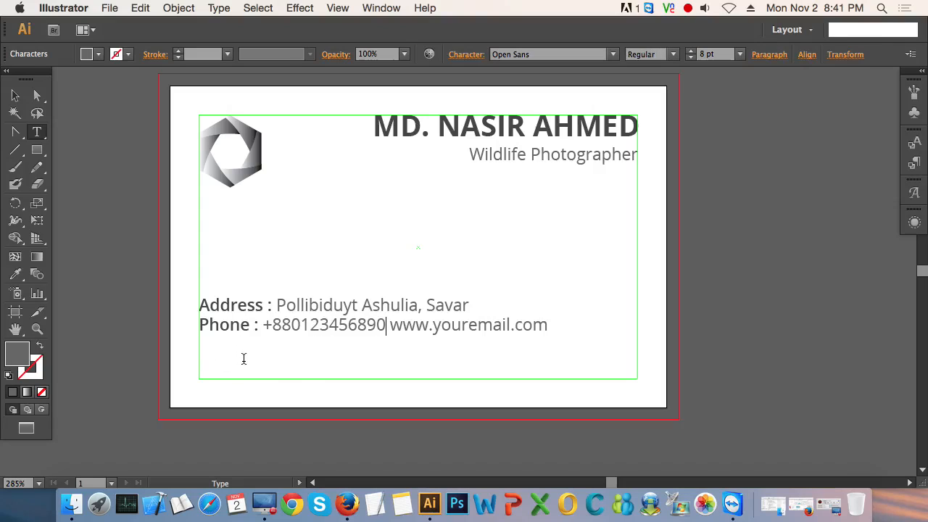
key(Return)
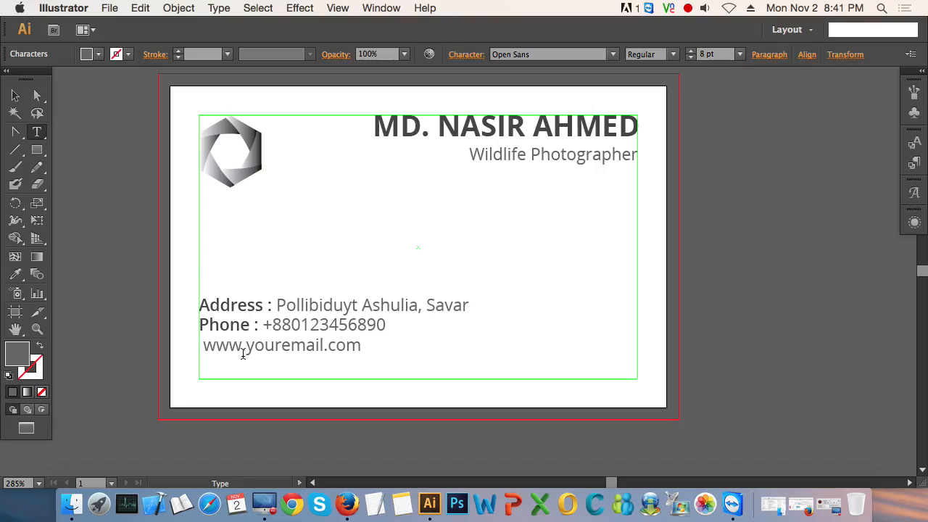
key(BackSpace)
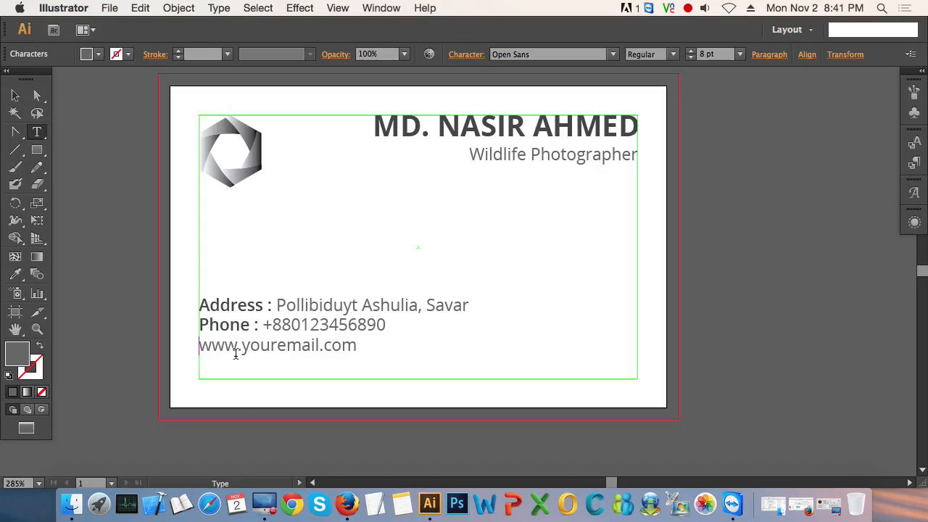
text(Email :)
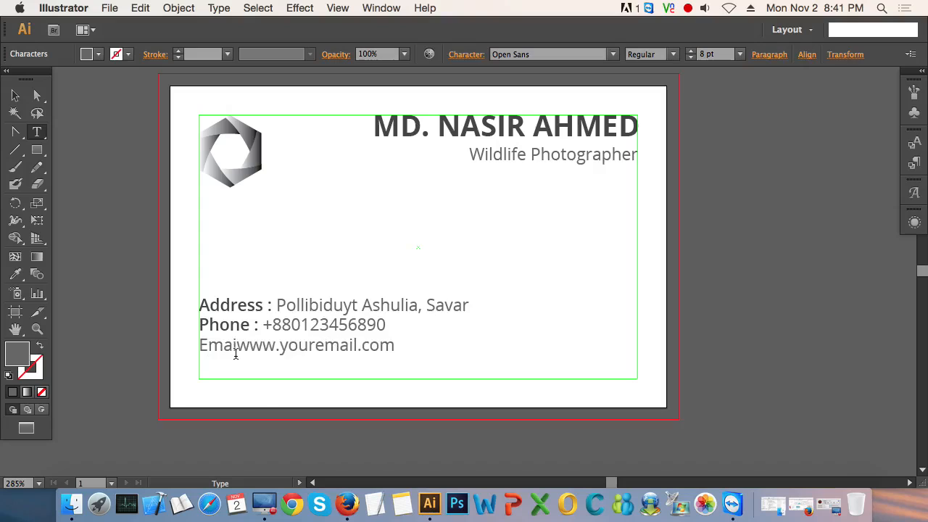
Step: Colour only the "Email :" label 444444 and add a space between it and the email address
key(shift+Left)
key(shift+Left)
key(shift+Left)
key(shift+Left)
key(shift+Left)
key(shift+Left)
key(shift+Left)
key(shift+Left)
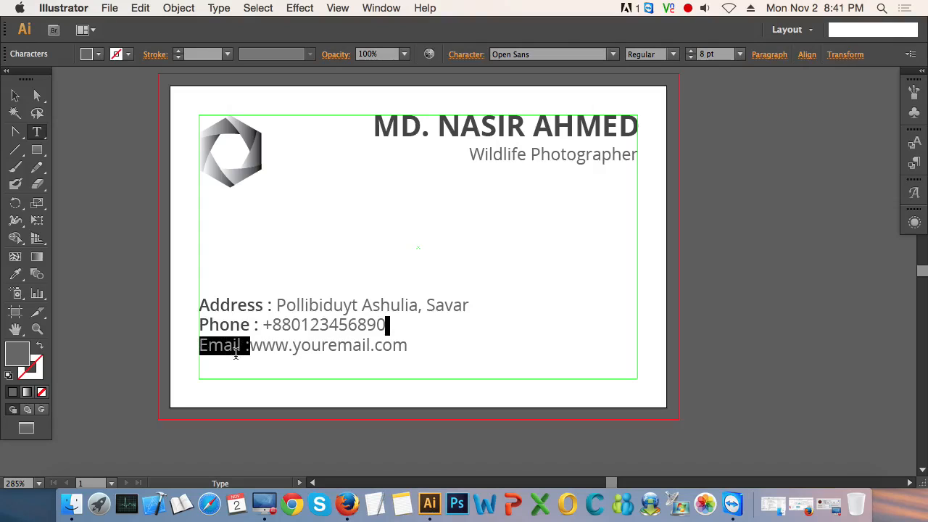
key(shift+Right)
click(19, 357)
click(20, 360)
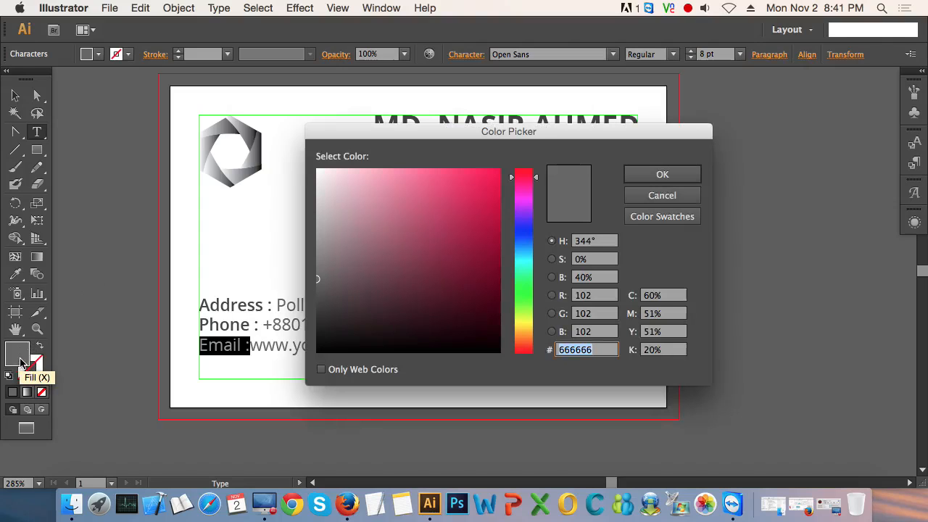
text(444)
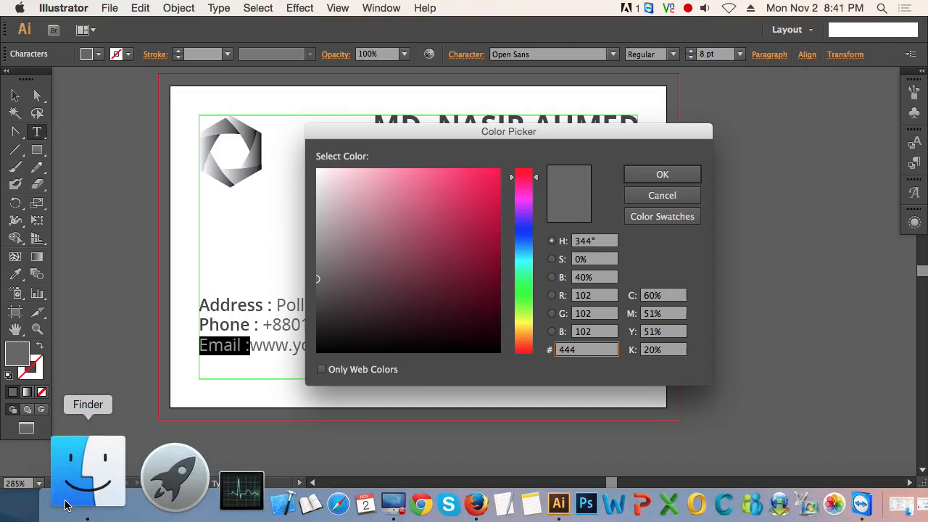
text(444)
key(Return)
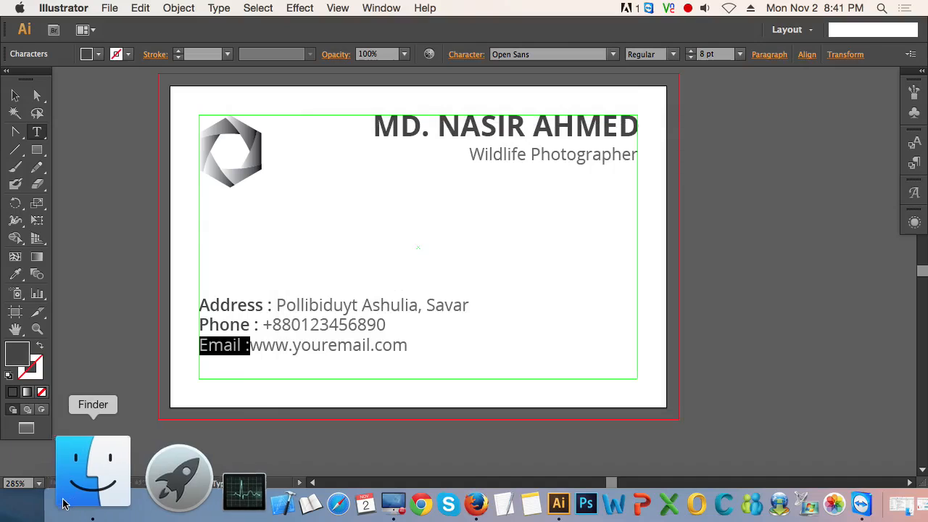
key(Right)
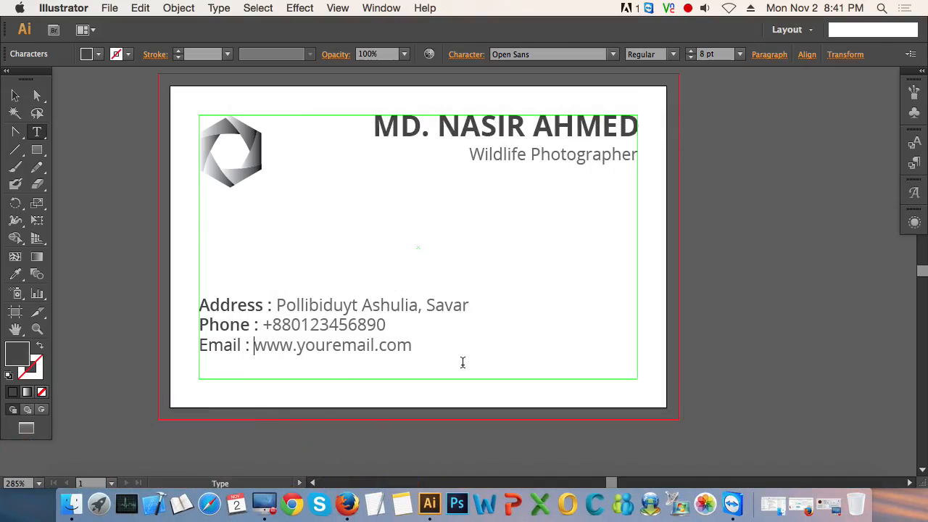
Step: Move the three-line contact text block into the lower-left corner of the safe-area guide
click(18, 93)
click(290, 243)
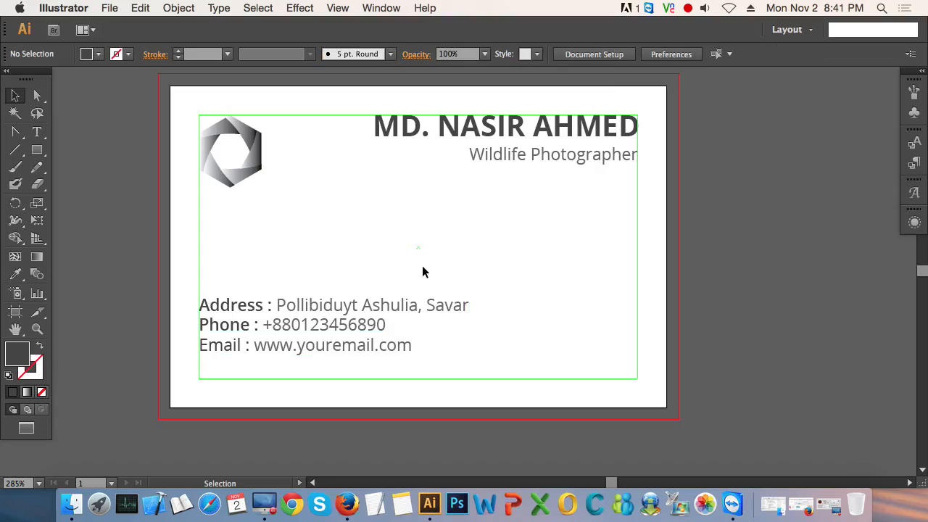
drag(354, 326, 395, 313)
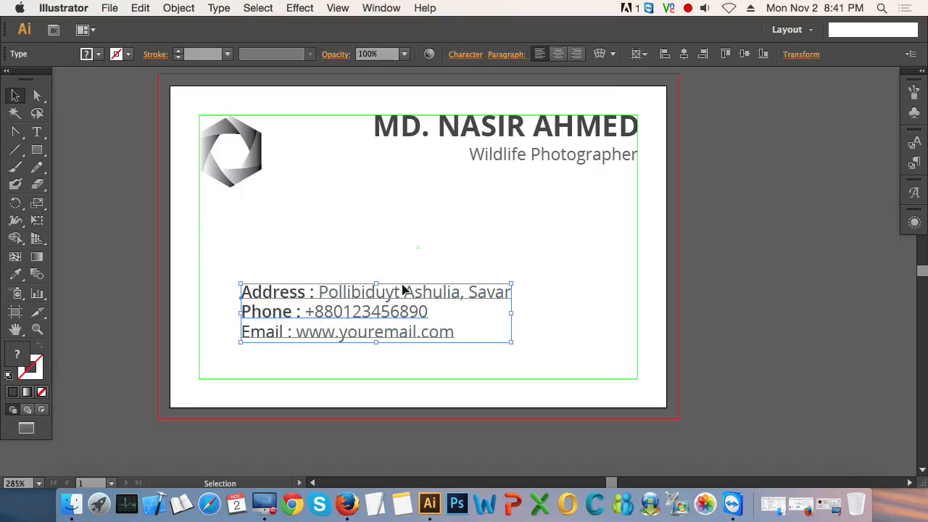
click(412, 248)
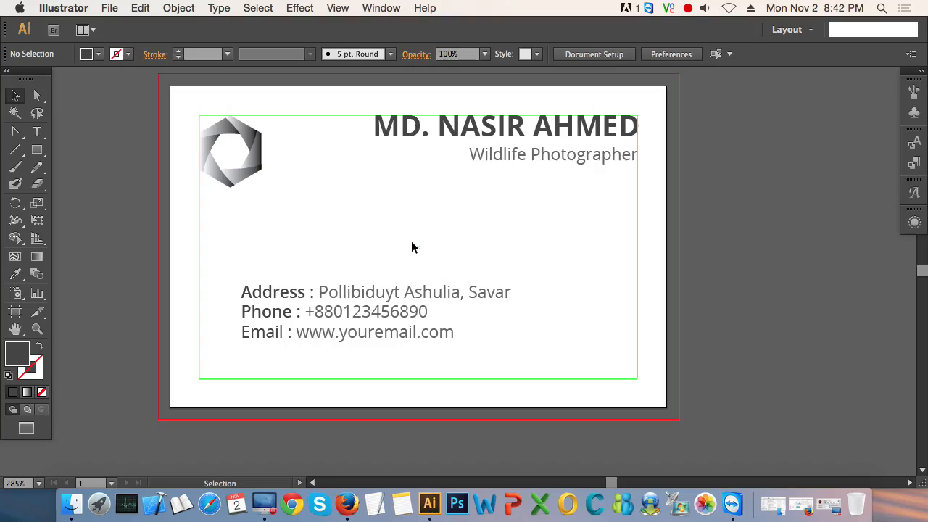
click(329, 290)
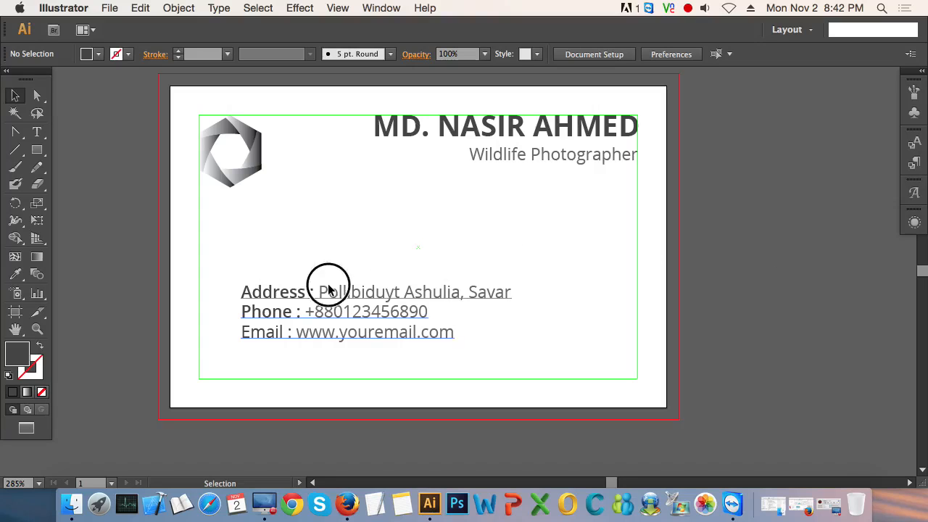
drag(328, 289, 287, 328)
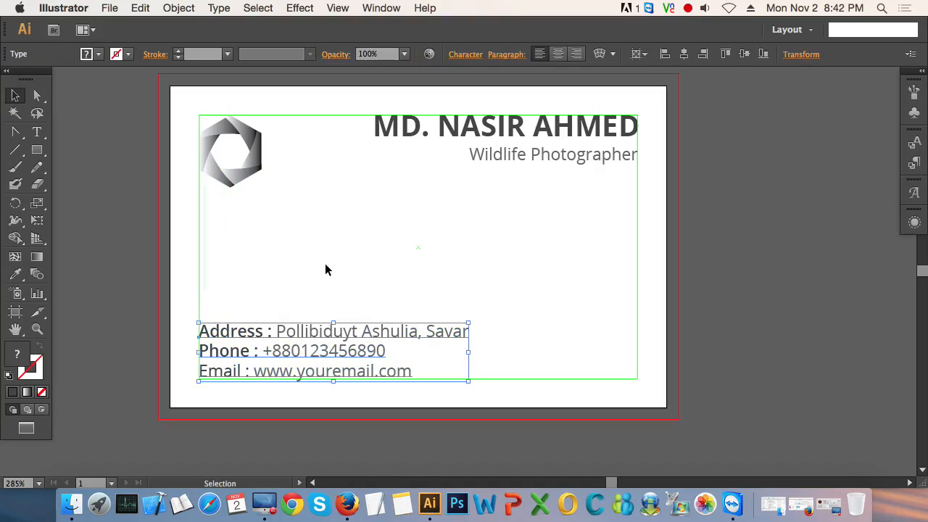
click(325, 269)
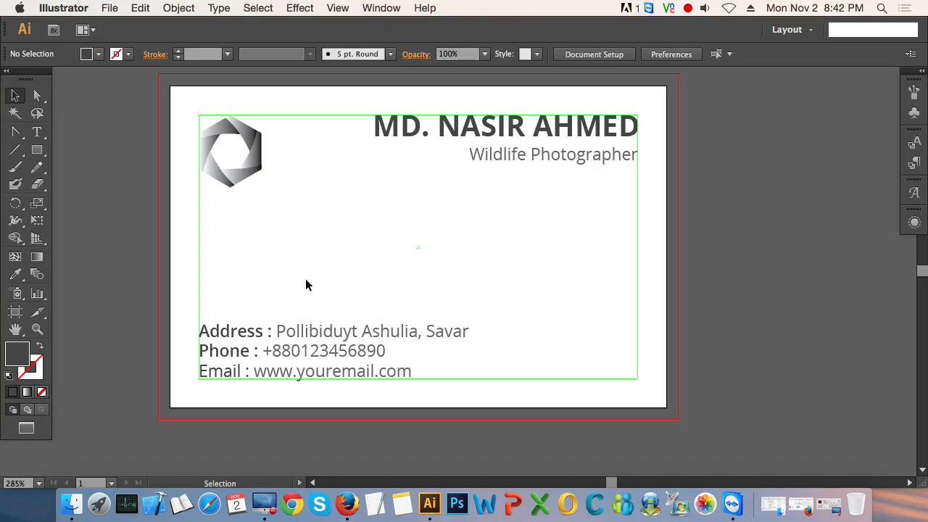
click(300, 332)
double_click(301, 333)
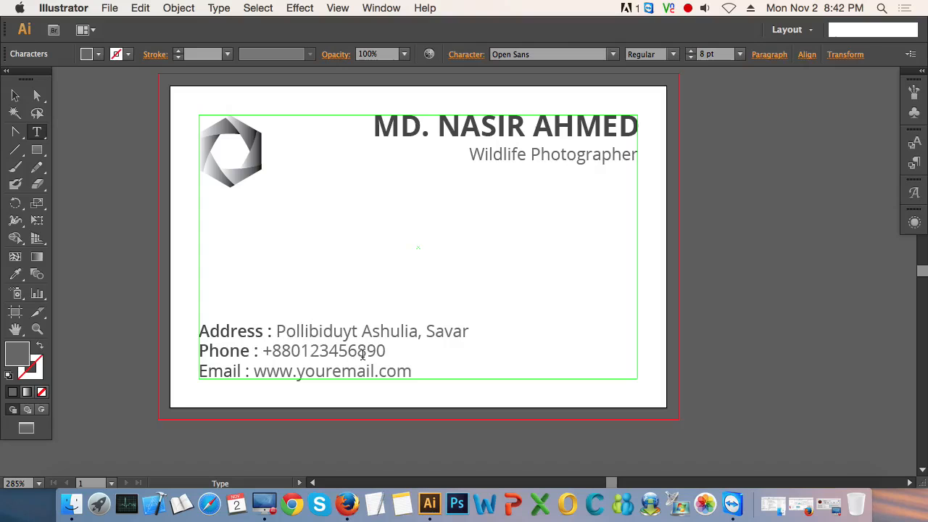
key(super+a)
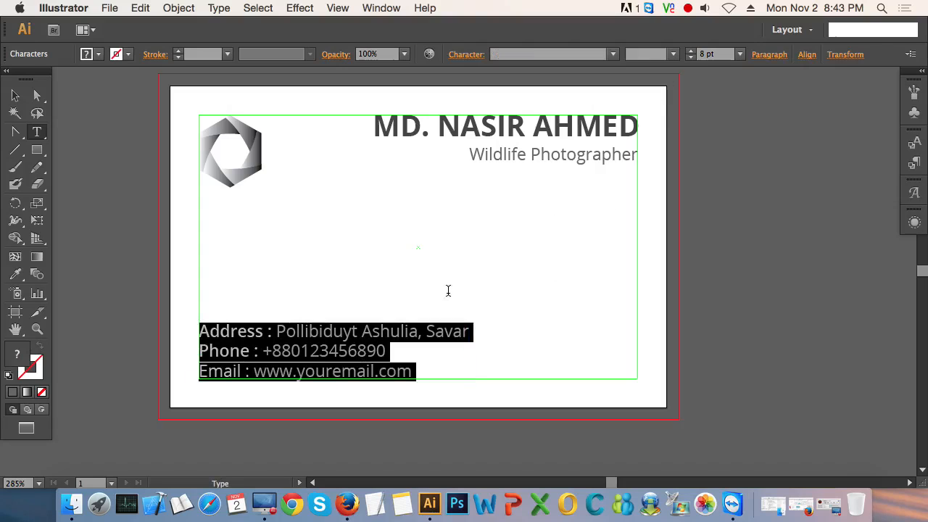
click(806, 57)
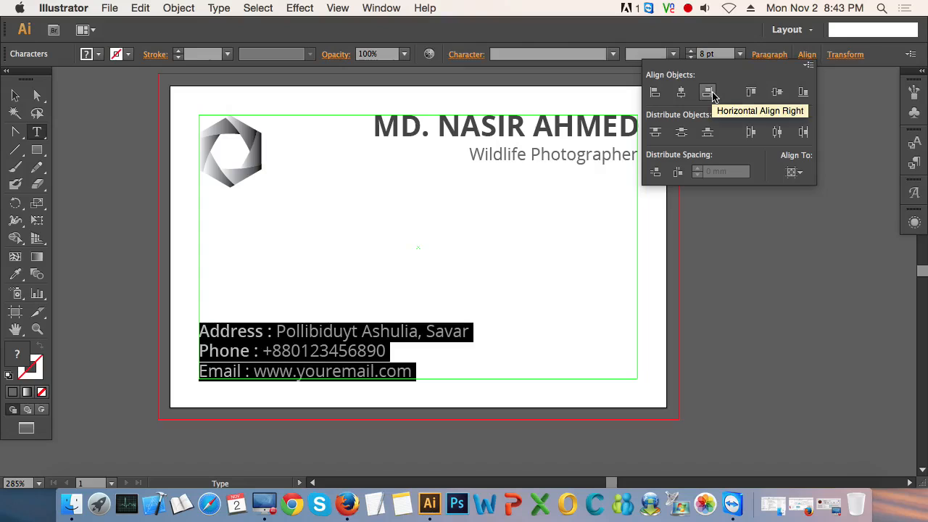
click(808, 62)
click(275, 335)
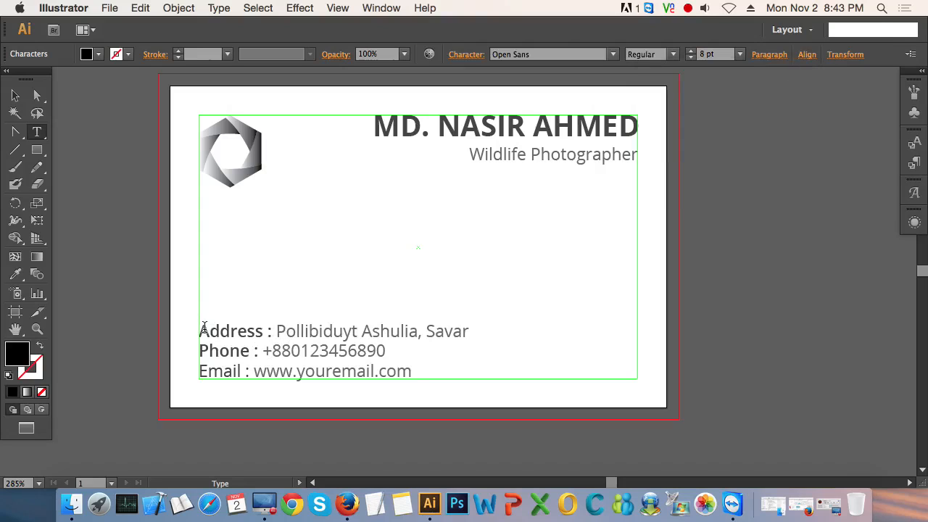
Step: Right-align the contact text lines and place the block in the lower-right corner of the safe-area guide
click(16, 95)
click(577, 54)
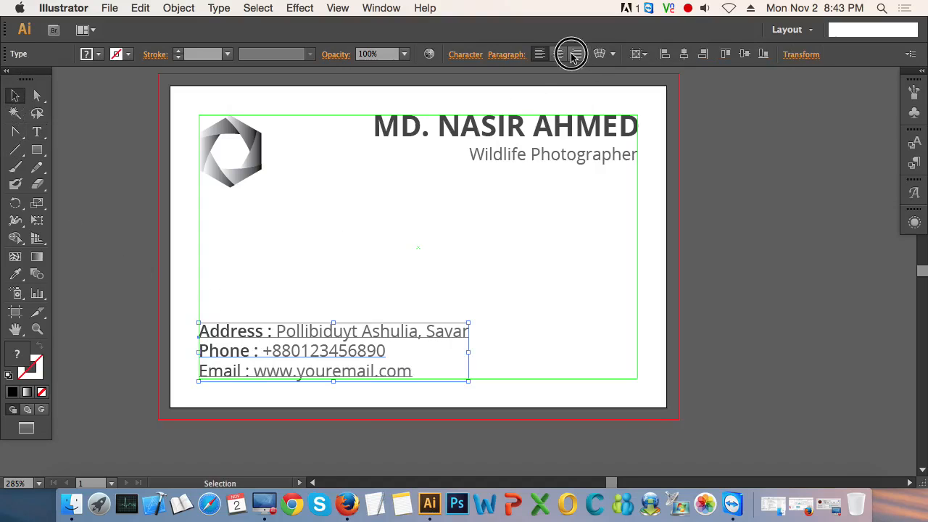
drag(87, 356, 527, 353)
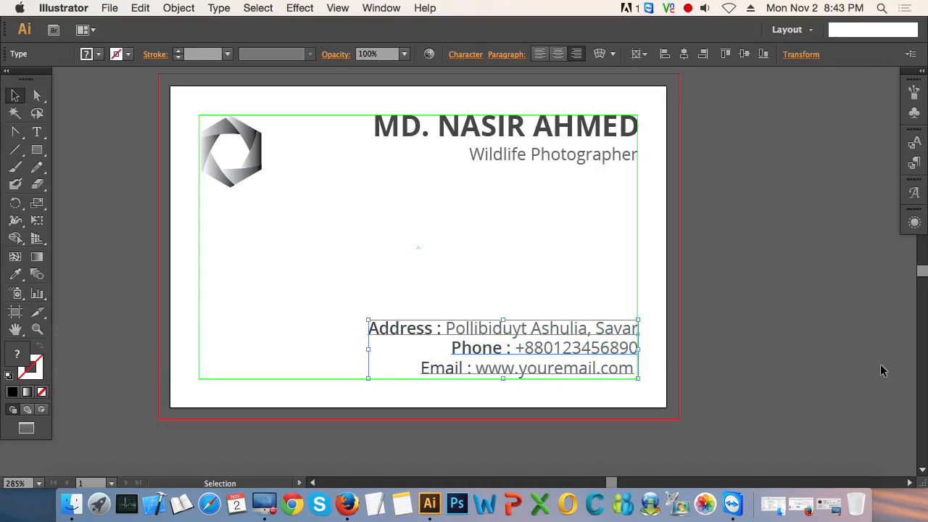
click(785, 348)
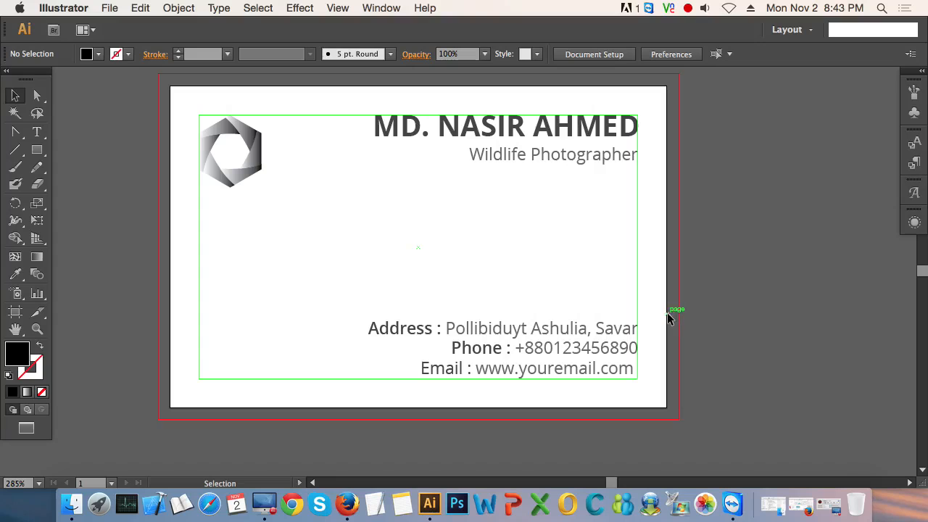
Step: Center-align the contact text lines and place the block near the bottom centre of the safe-area guide
click(525, 327)
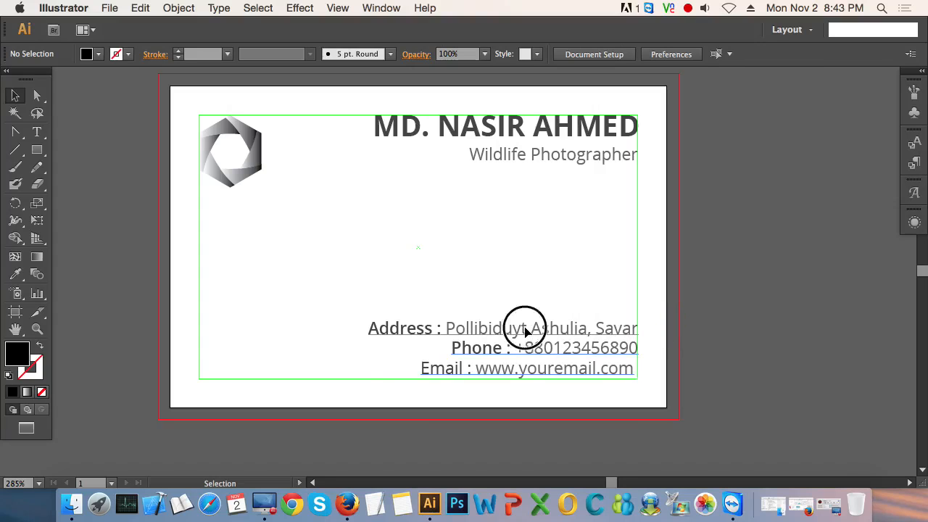
click(558, 54)
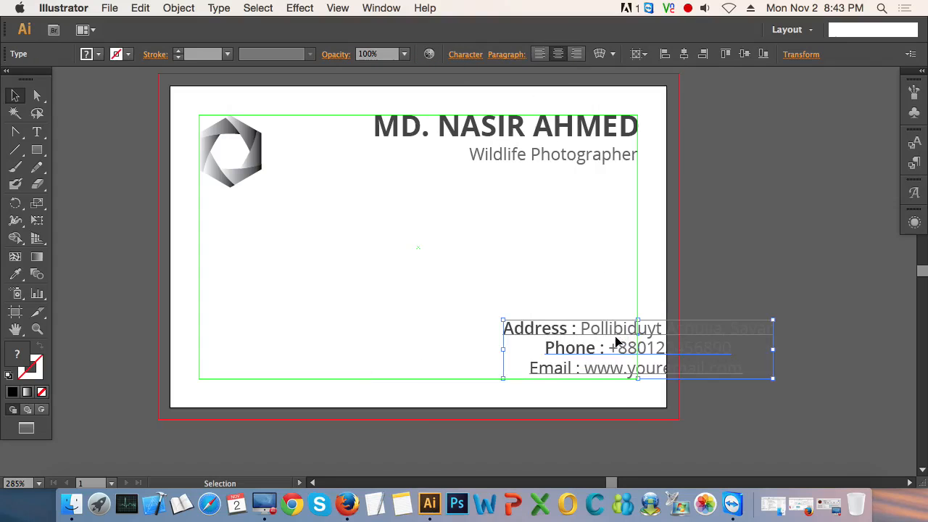
drag(615, 338, 404, 332)
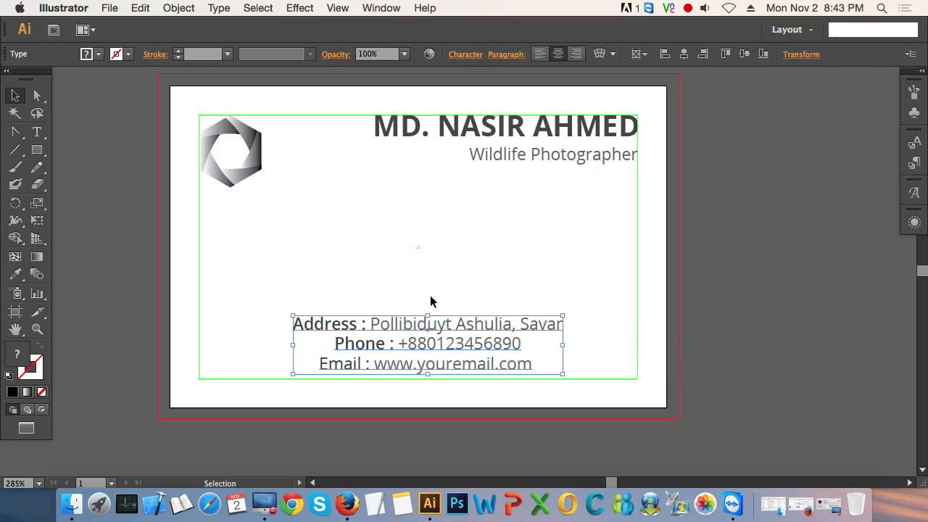
click(566, 303)
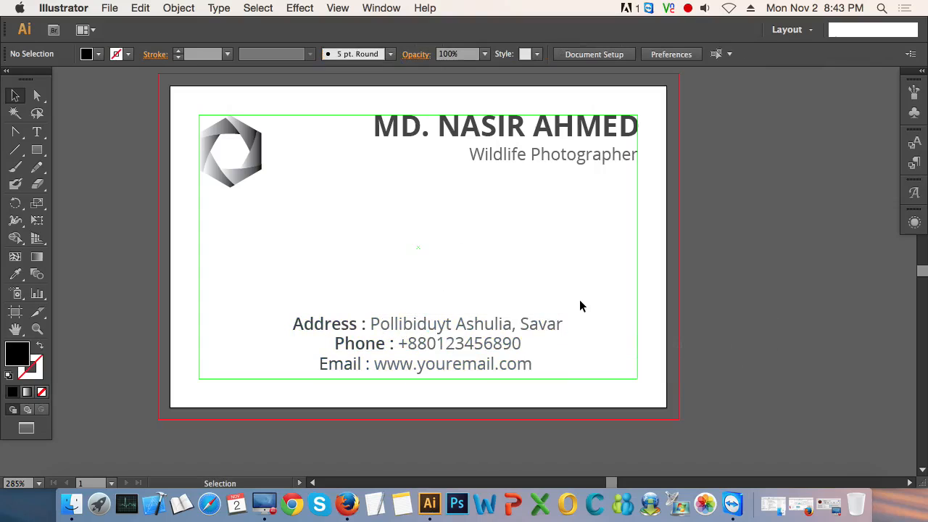
drag(444, 335, 440, 336)
click(482, 305)
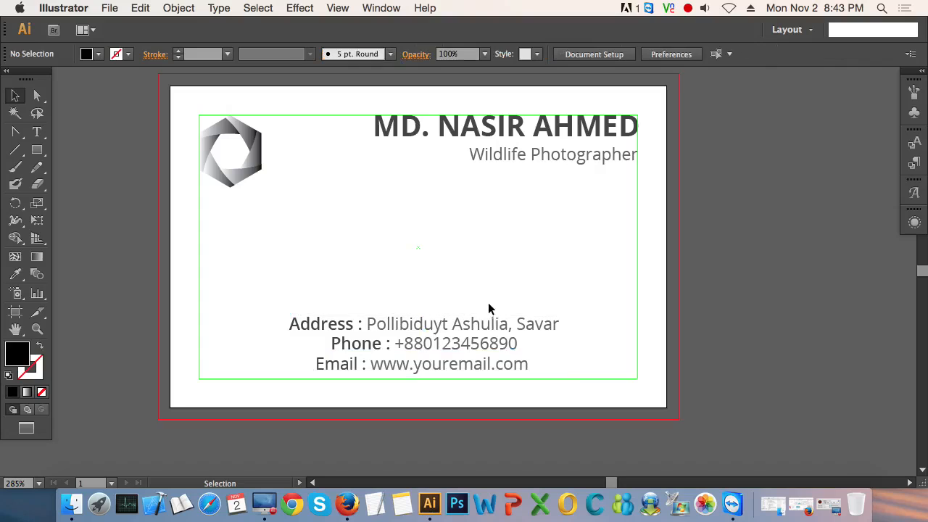
click(476, 322)
click(486, 291)
click(428, 344)
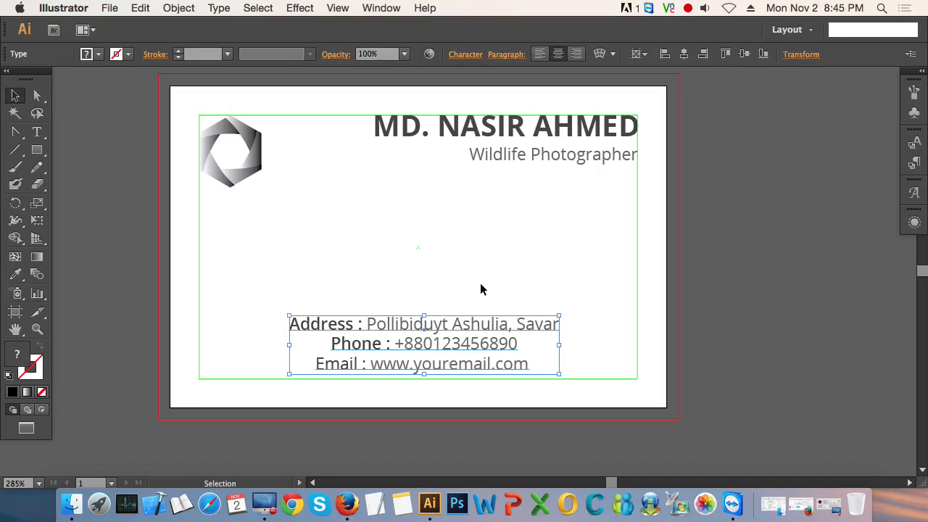
Step: Nudge the centred contact text block down so its last line sits just inside the safe-area guide's lower edge
key(Down)
key(Down)
key(Down)
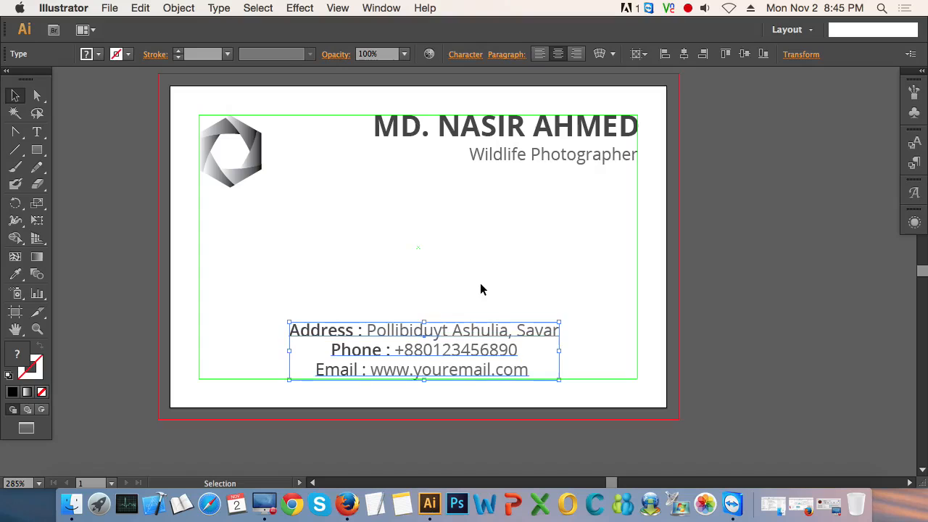
key(Down)
click(473, 282)
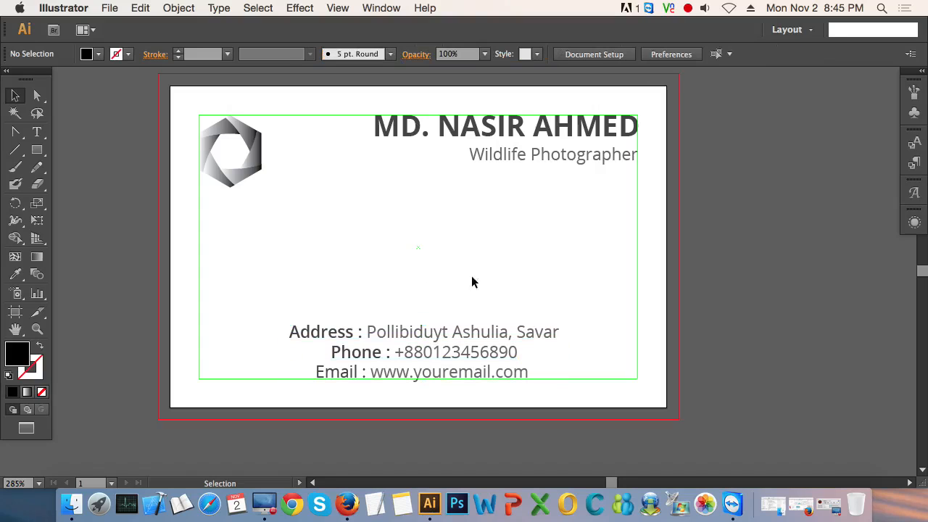
click(460, 348)
key(Up)
key(Up)
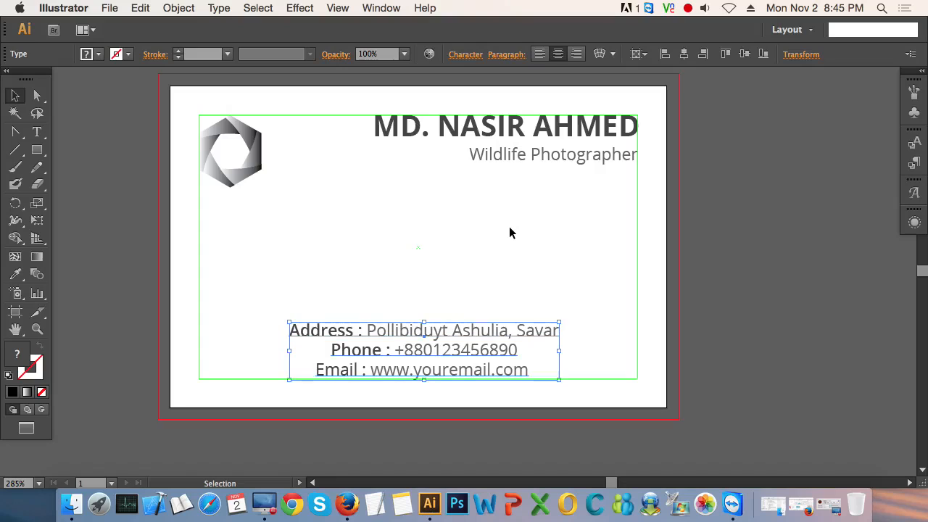
click(470, 249)
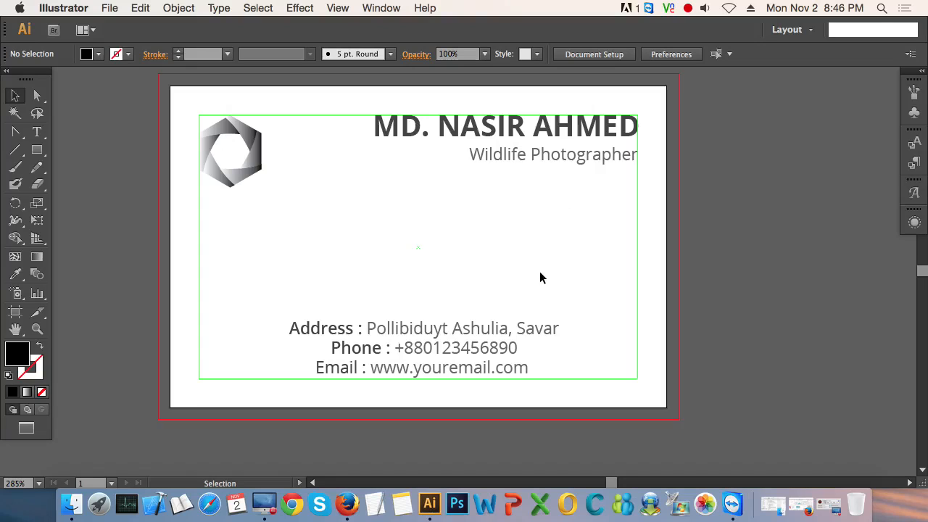
Step: Draw a black-filled background rectangle covering the whole card out to the bleed edges, and keep it selected
click(744, 240)
scroll(142, 278, up, 1)
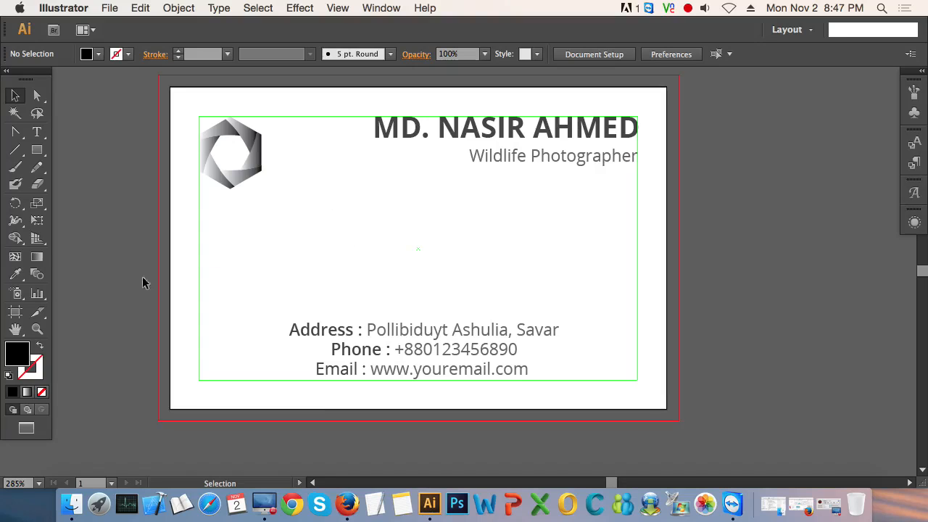
click(37, 150)
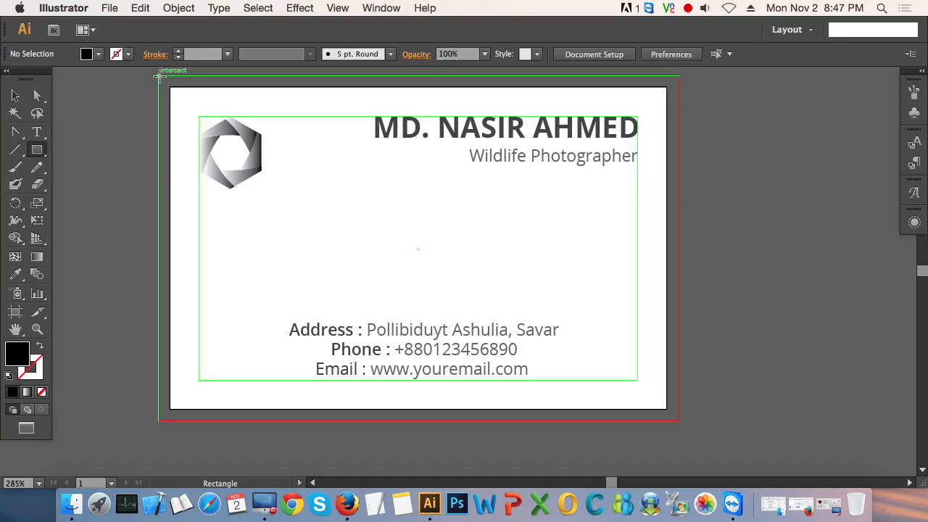
mouse_move(159, 75)
mouse_down()
mouse_move(472, 338)
mouse_move(644, 396)
mouse_move(678, 420)
mouse_up()
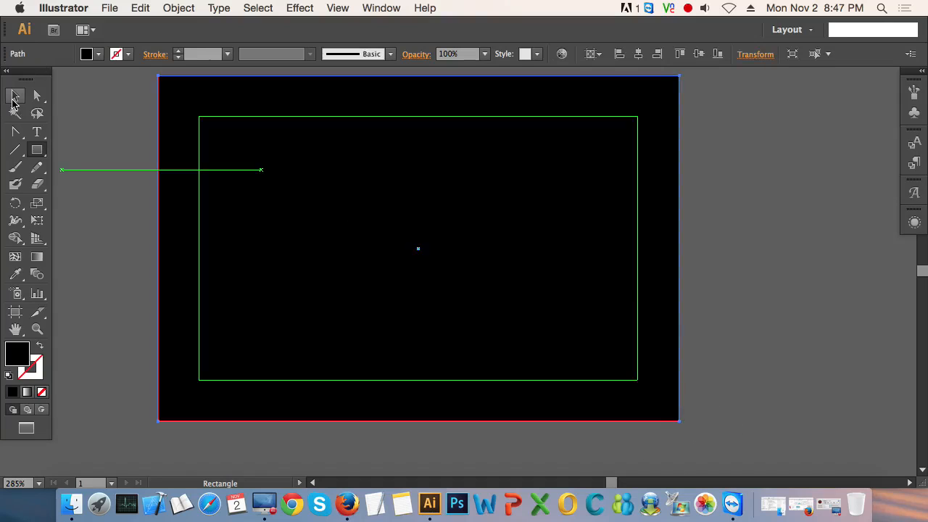
click(16, 97)
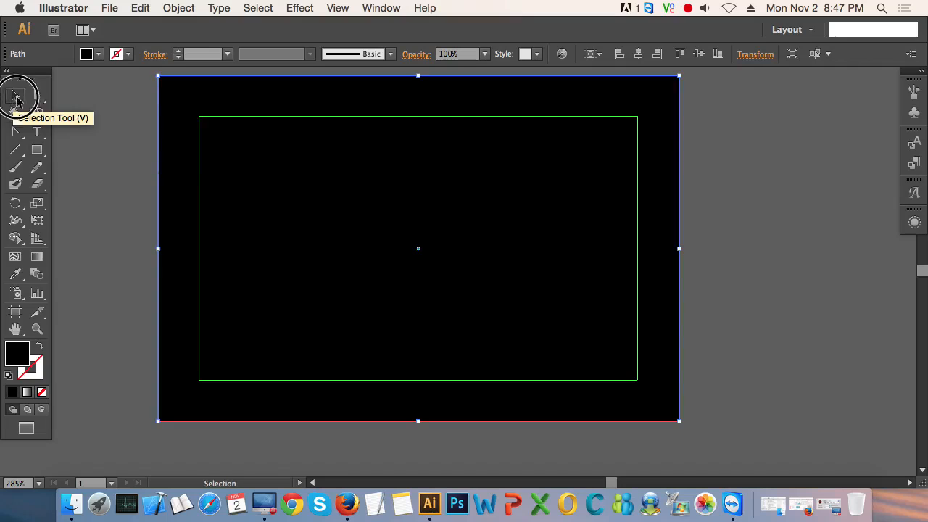
click(103, 162)
click(164, 203)
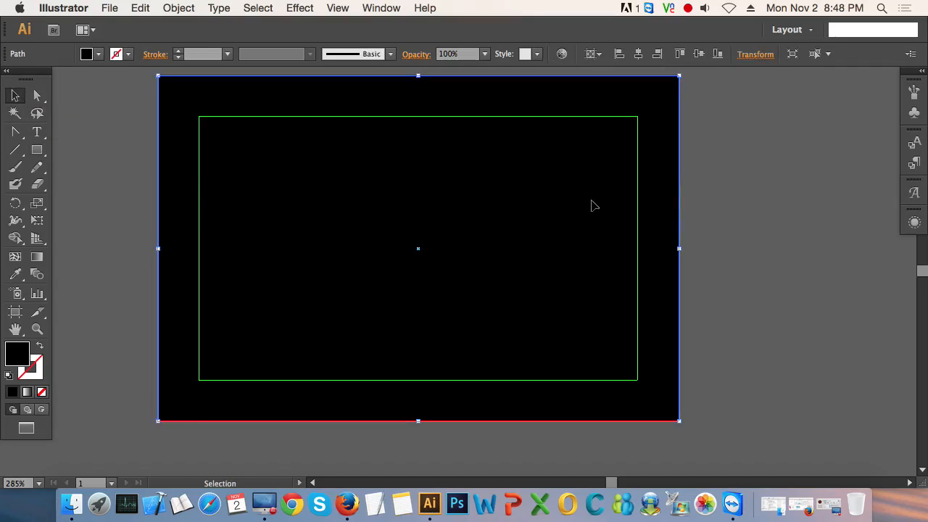
Step: Fill the background rectangle with a white-black-white linear gradient, with black at about 49.5% and a duplicated white stop at 100%
click(27, 392)
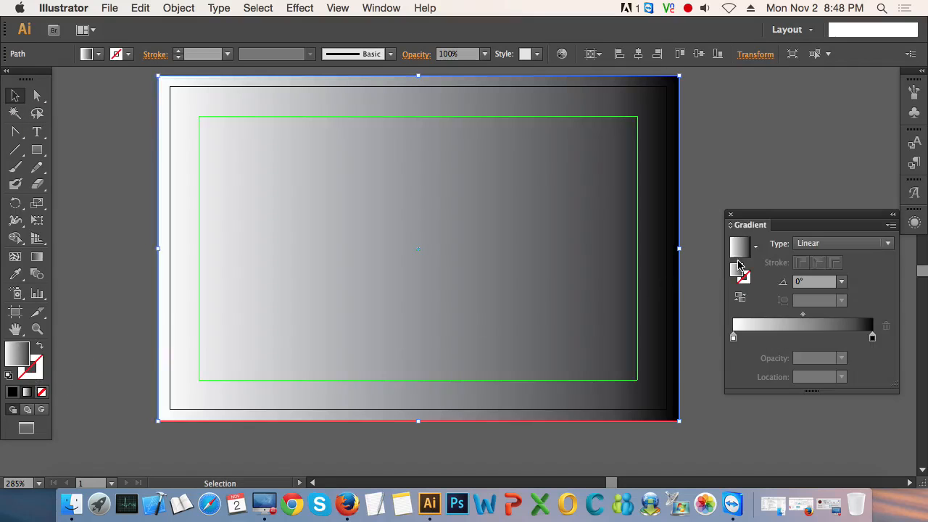
drag(873, 338, 845, 339)
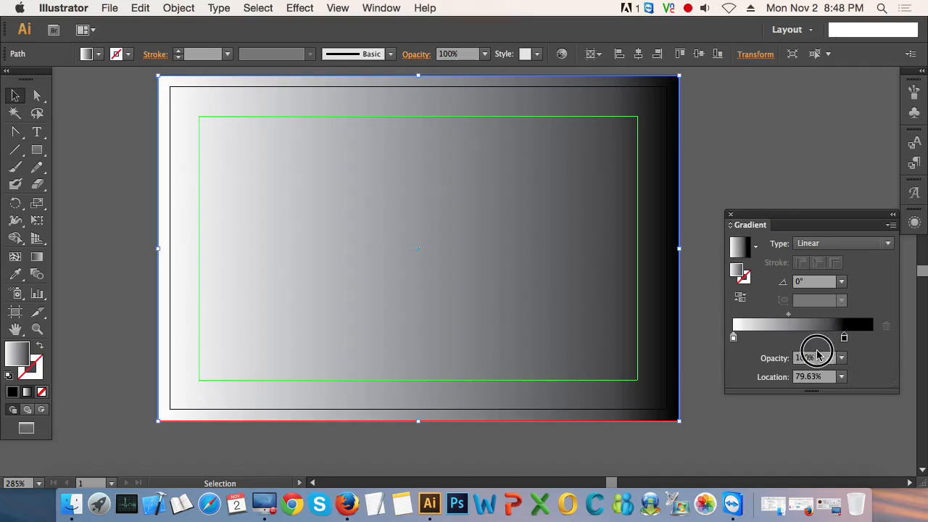
drag(790, 350, 802, 346)
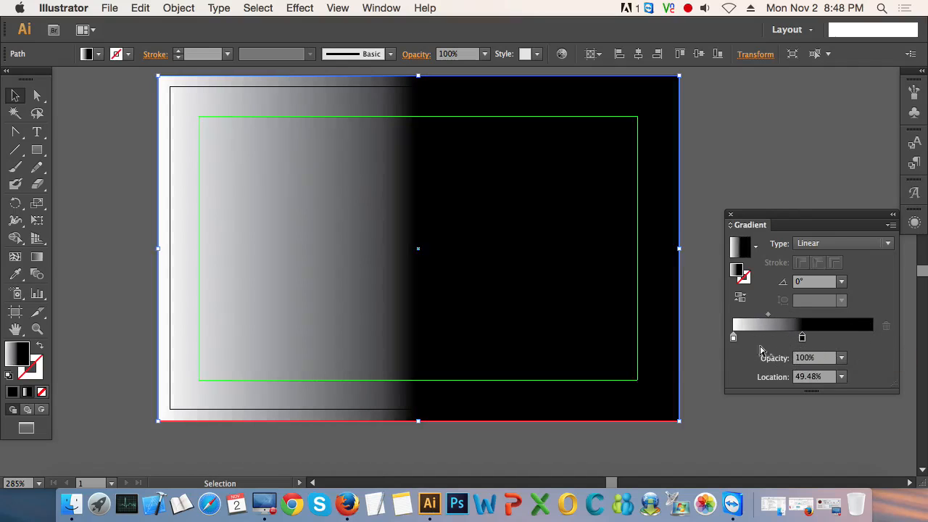
drag(733, 339, 889, 337)
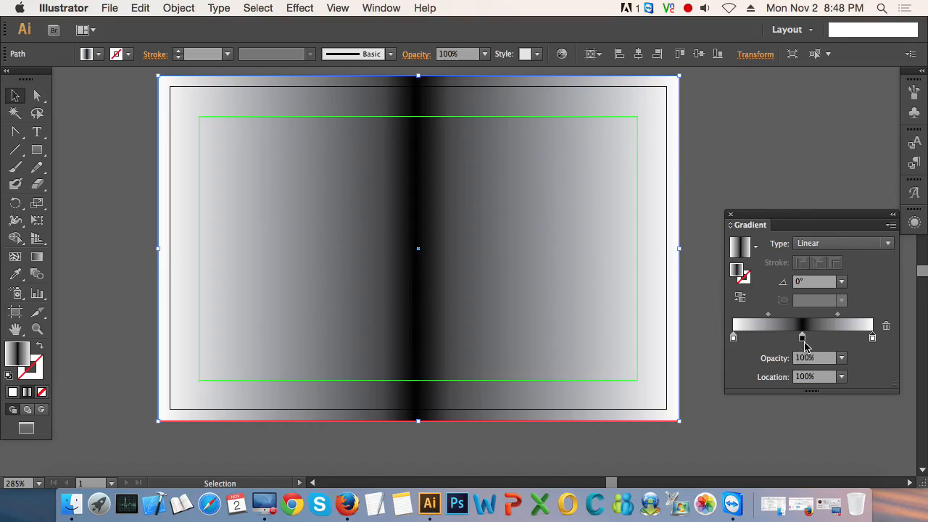
Step: Duplicate the black gradient stop at 25.93% and 70.25% and set both copies to 50% opacity
drag(802, 338, 769, 346)
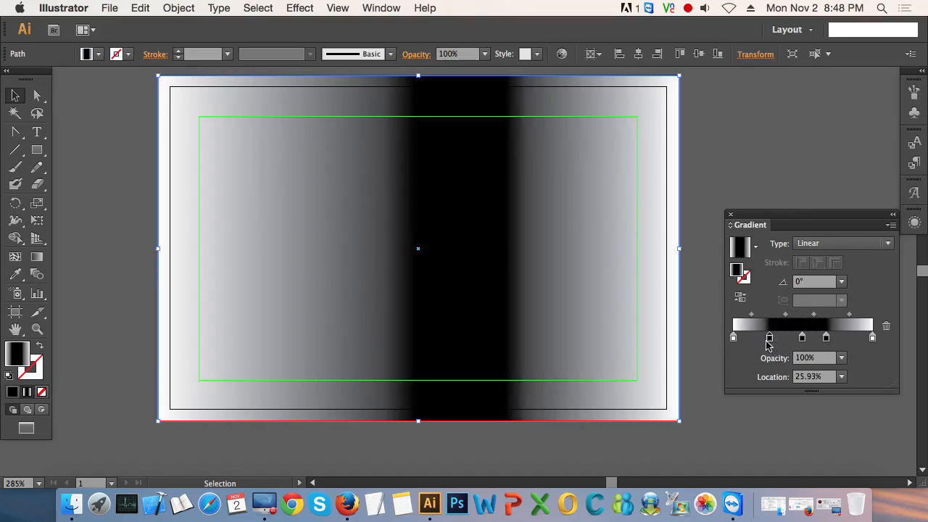
drag(827, 338, 833, 341)
click(842, 361)
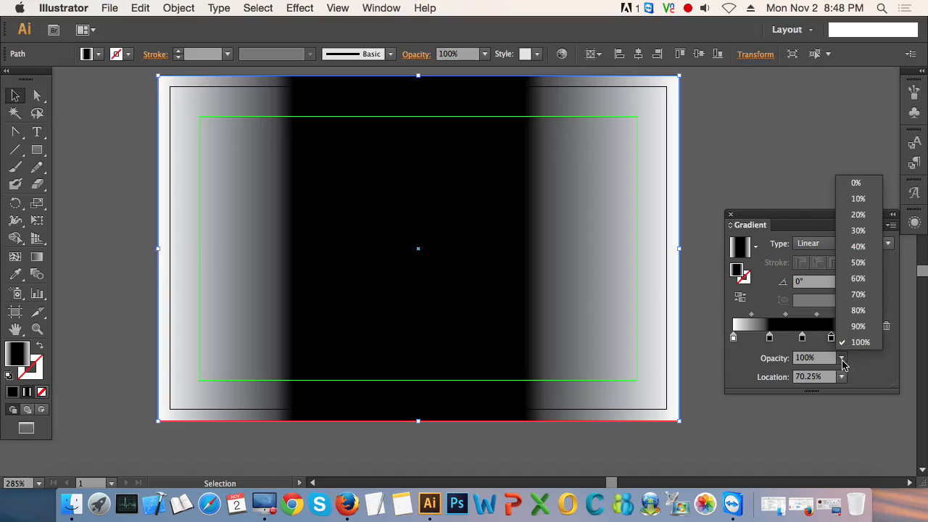
click(860, 263)
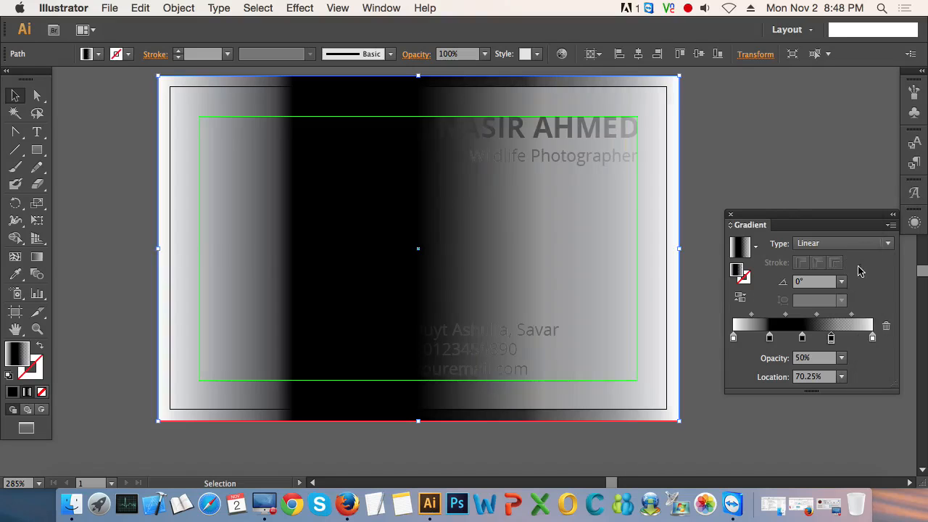
click(769, 338)
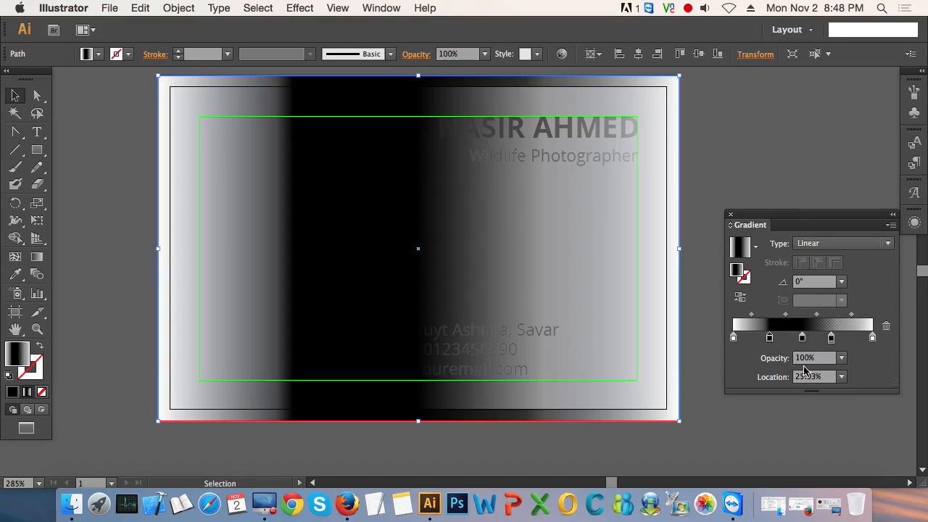
click(842, 358)
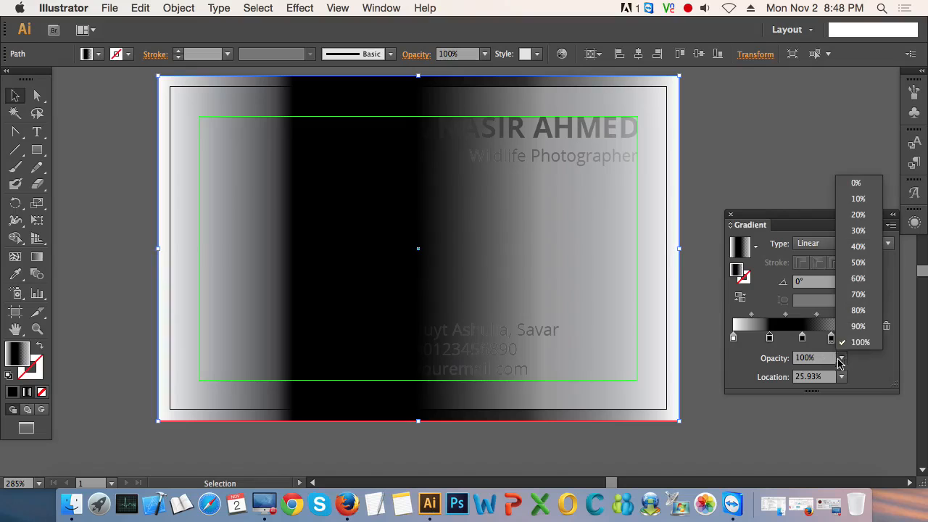
click(863, 272)
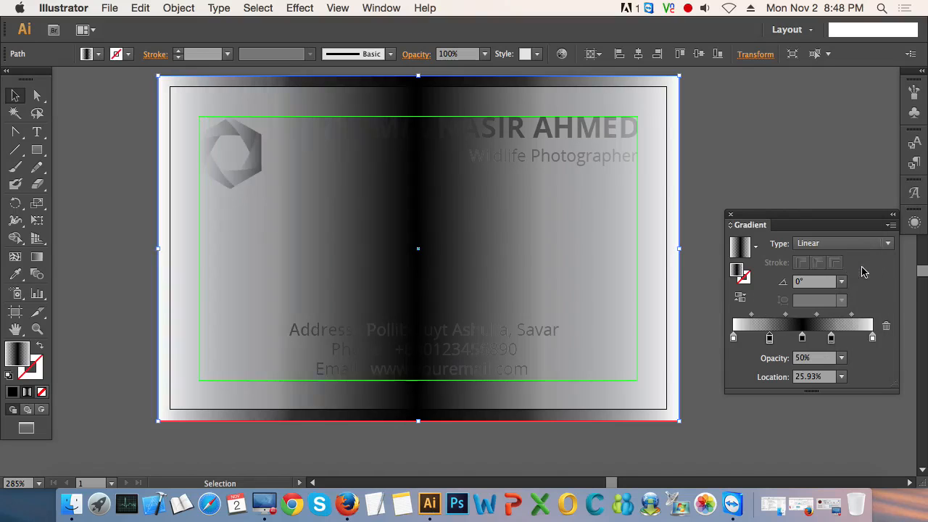
click(732, 417)
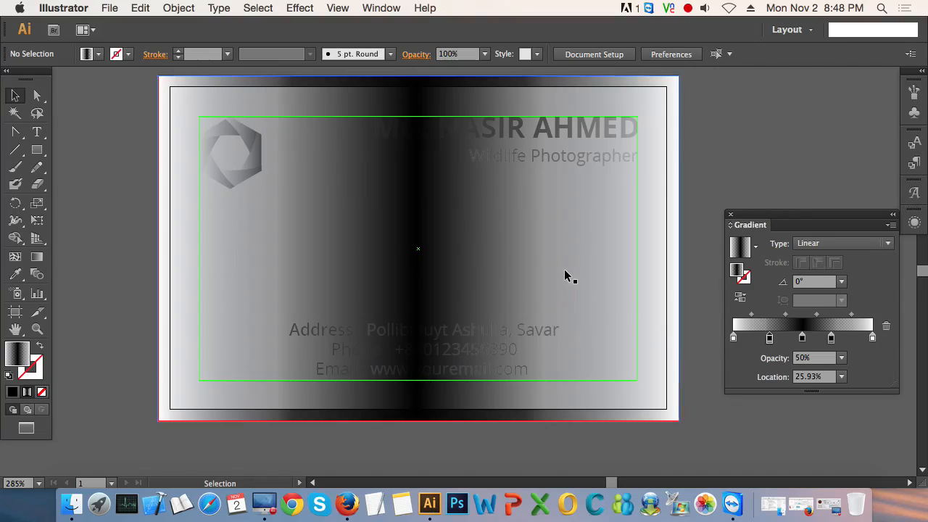
Step: Remove the two half-transparent black stops from the background rectangle's gradient
click(552, 252)
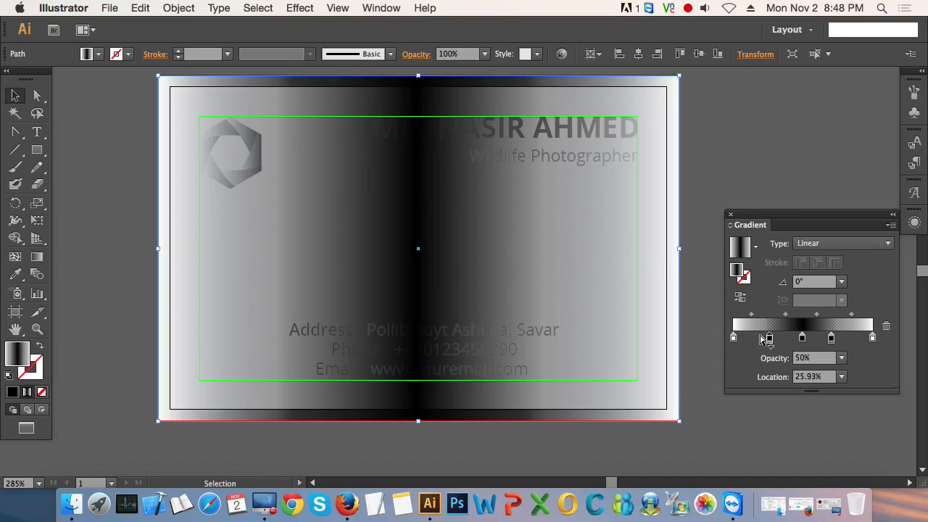
drag(770, 339, 772, 384)
drag(831, 338, 831, 385)
Step: Recolour the middle stop of the background gradient dark blue
click(801, 339)
double_click(802, 339)
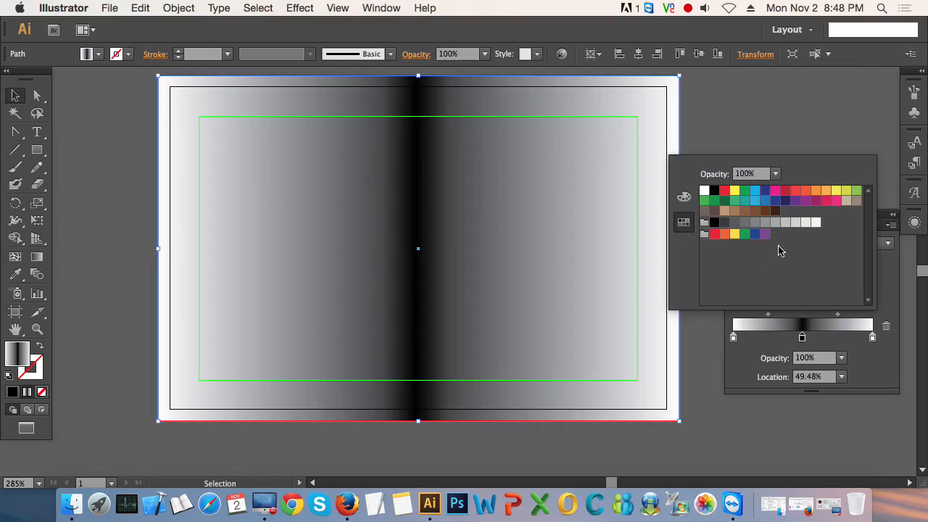
click(774, 201)
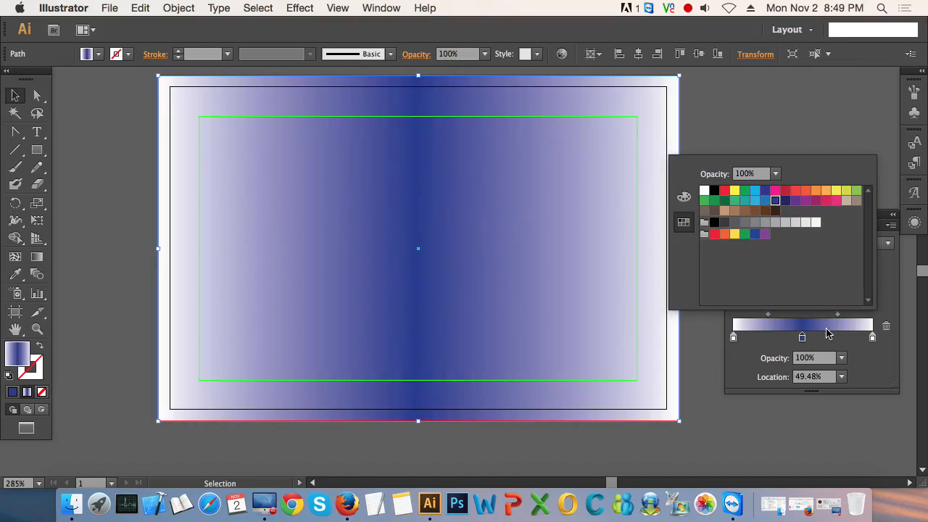
Step: Recolour both end stops of the background gradient with the same medium blue swatch
click(873, 338)
double_click(873, 338)
click(755, 201)
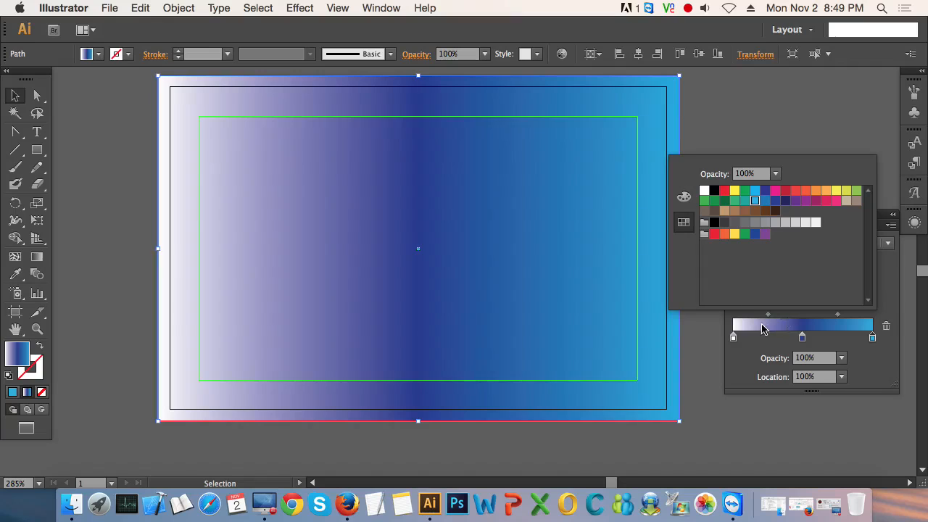
click(766, 201)
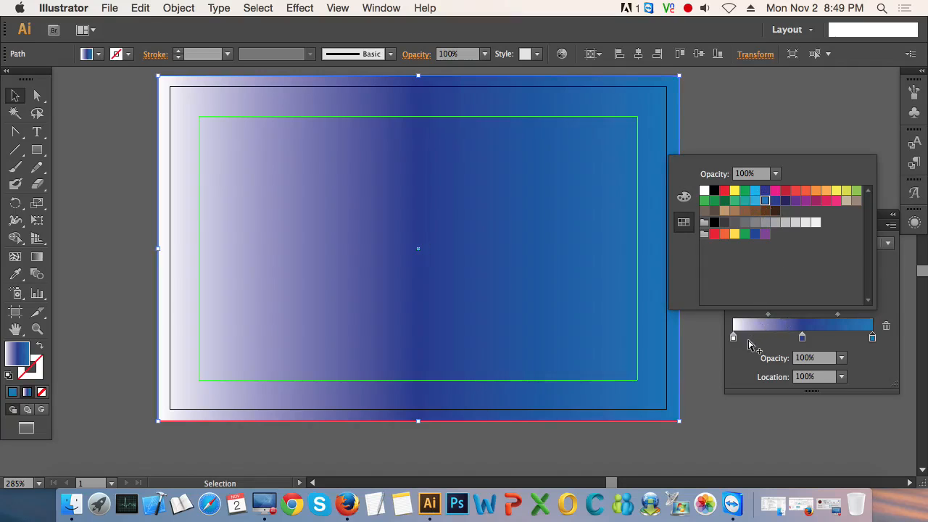
double_click(733, 338)
click(769, 203)
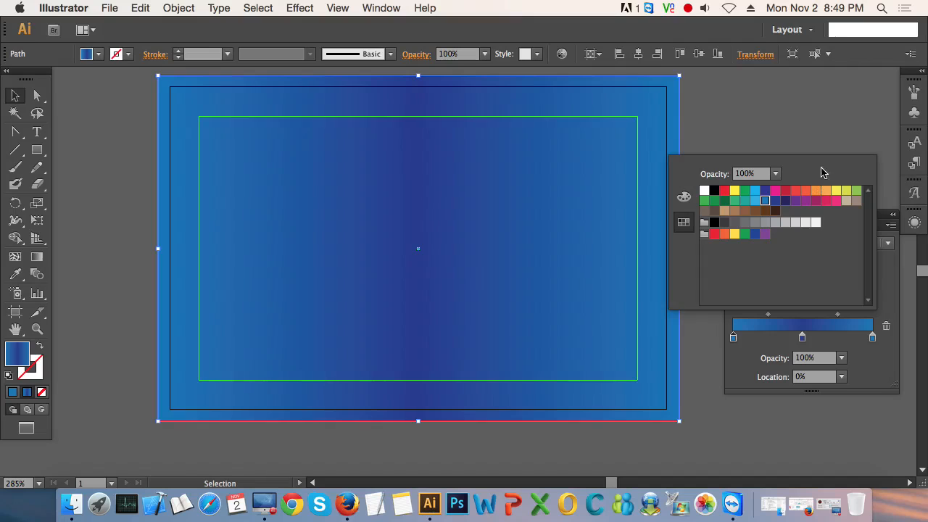
Step: Rearrange the gradient stops so medium blue sits in the middle and dark blue at 0% and 100%
click(803, 338)
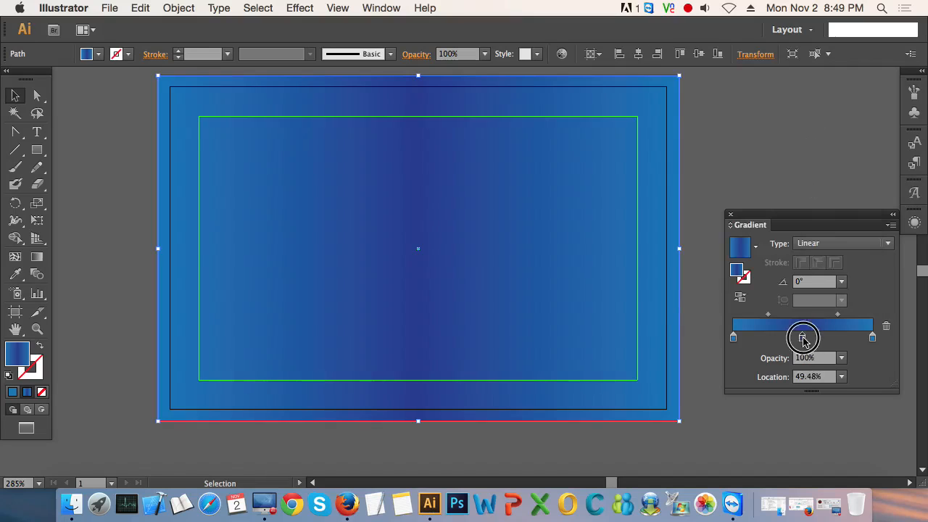
drag(803, 340, 863, 344)
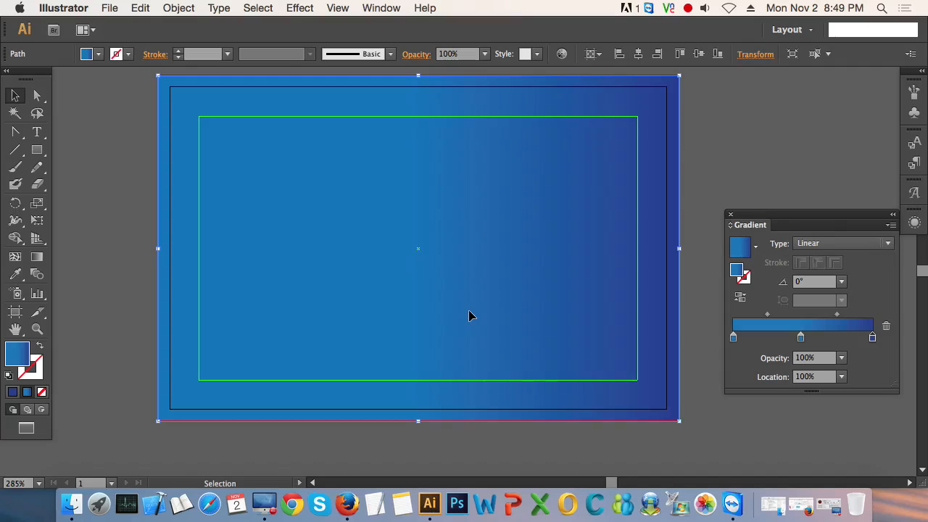
click(802, 338)
drag(801, 339, 803, 341)
drag(734, 340, 752, 413)
drag(873, 339, 728, 350)
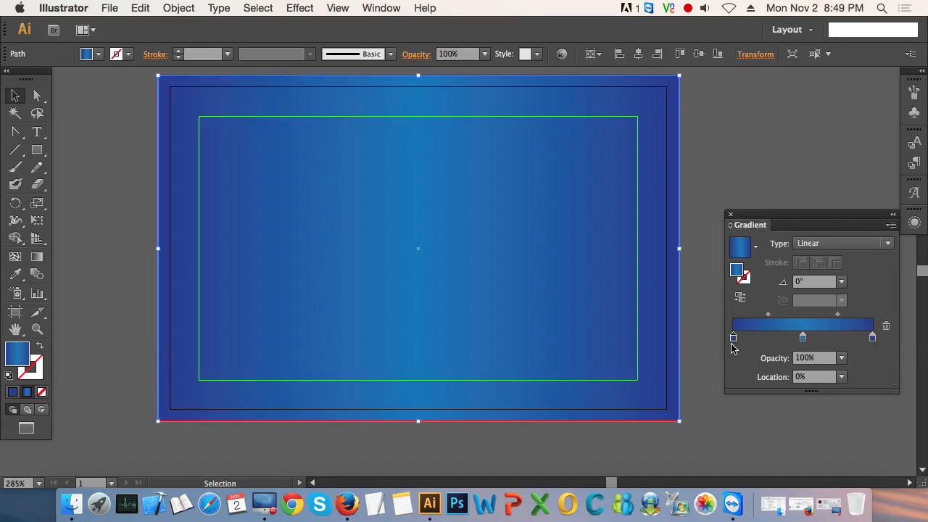
click(762, 107)
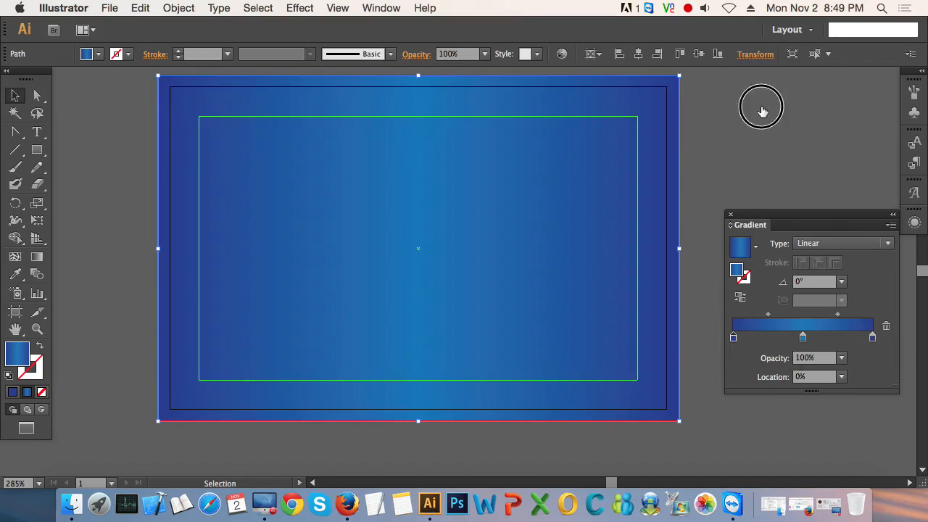
Step: Bring the logo, name, title and contact text in front of the blue gradient background
click(573, 304)
click(136, 124)
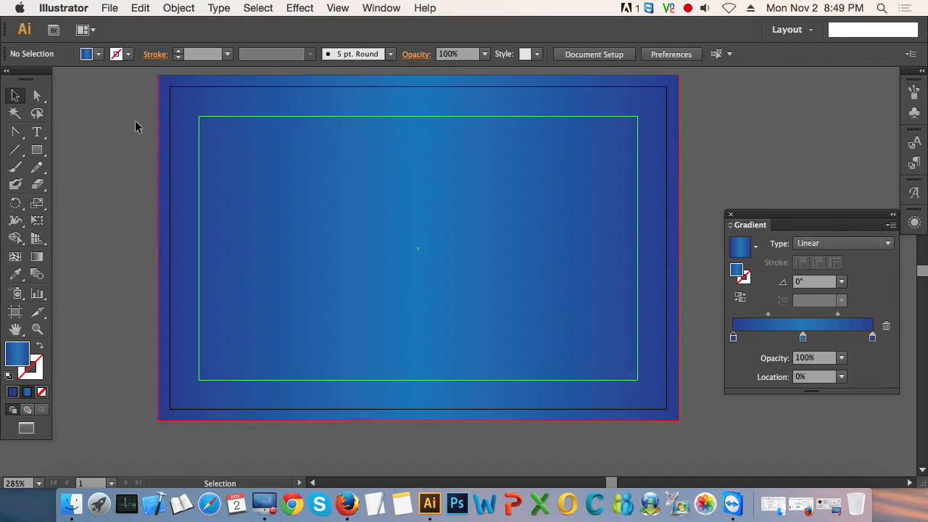
drag(132, 96, 708, 429)
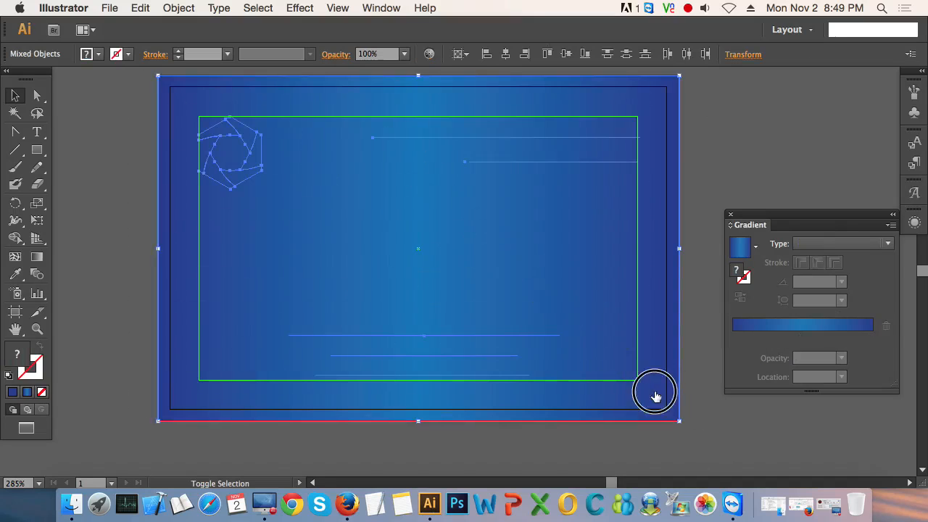
key(super+y)
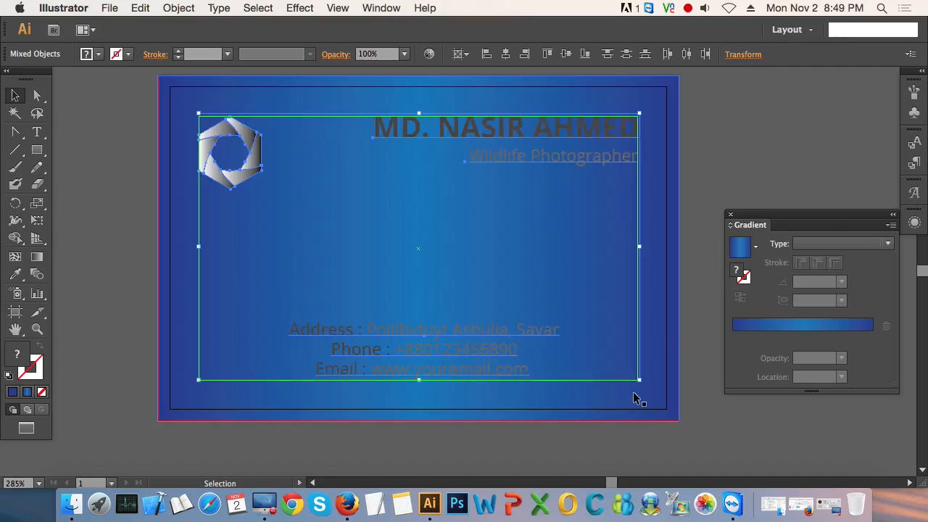
click(739, 188)
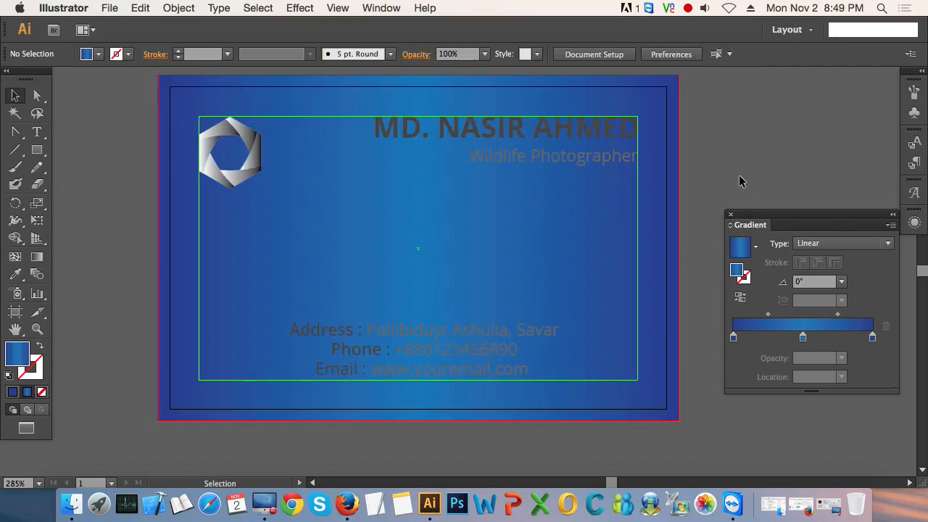
Step: Delete the blue gradient background rectangle from the business card
click(660, 224)
key(Delete)
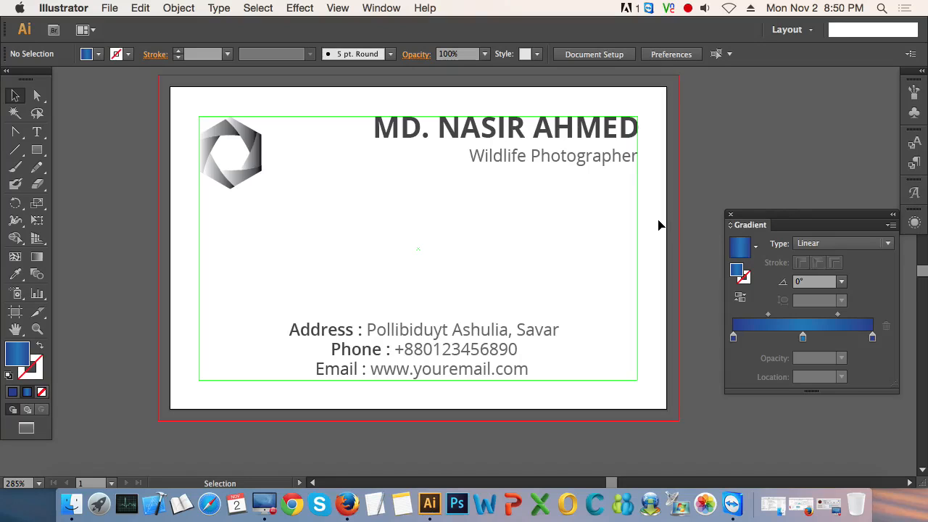
Step: Duplicate the hexagonal logo into four copies spread across the middle of the card
click(234, 187)
alt+drag(245, 181, 585, 258)
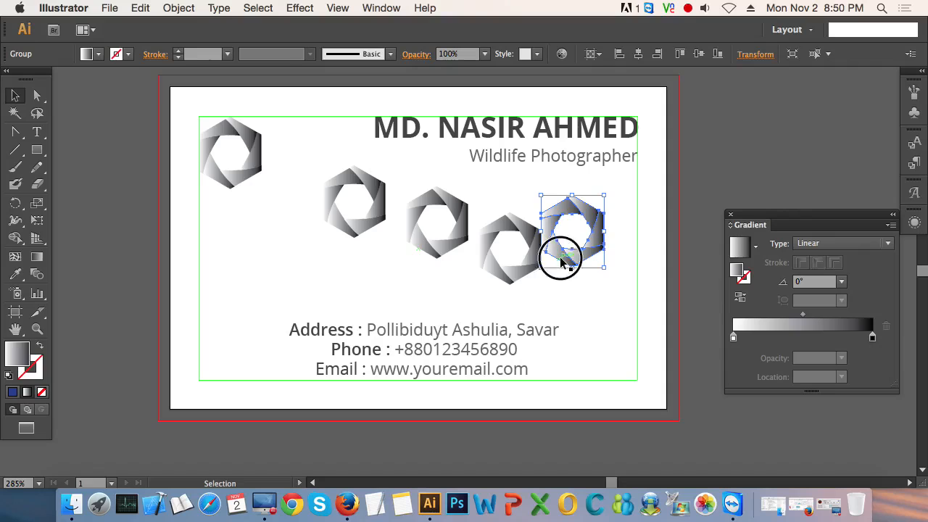
drag(555, 253, 578, 248)
click(294, 200)
Step: Set the opacity of the four logo copies in the middle of the card to 30%
drag(294, 195, 598, 267)
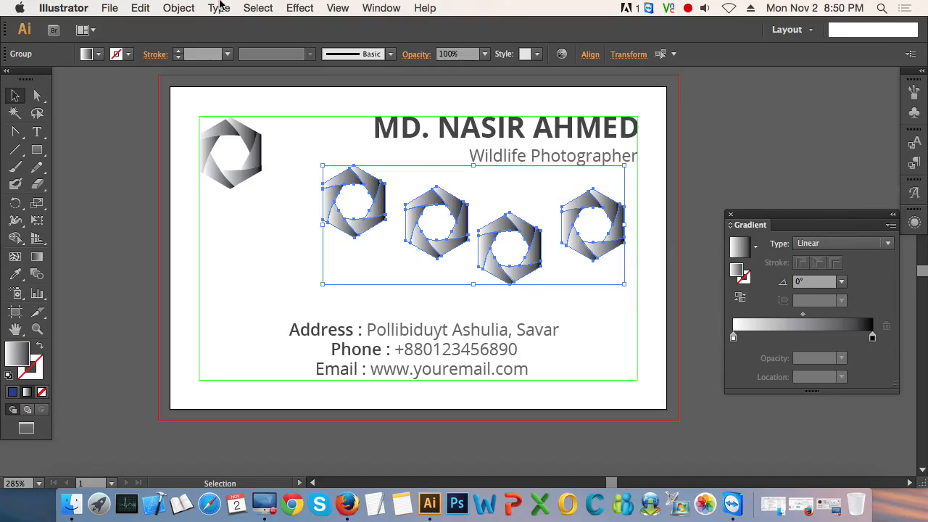
click(382, 8)
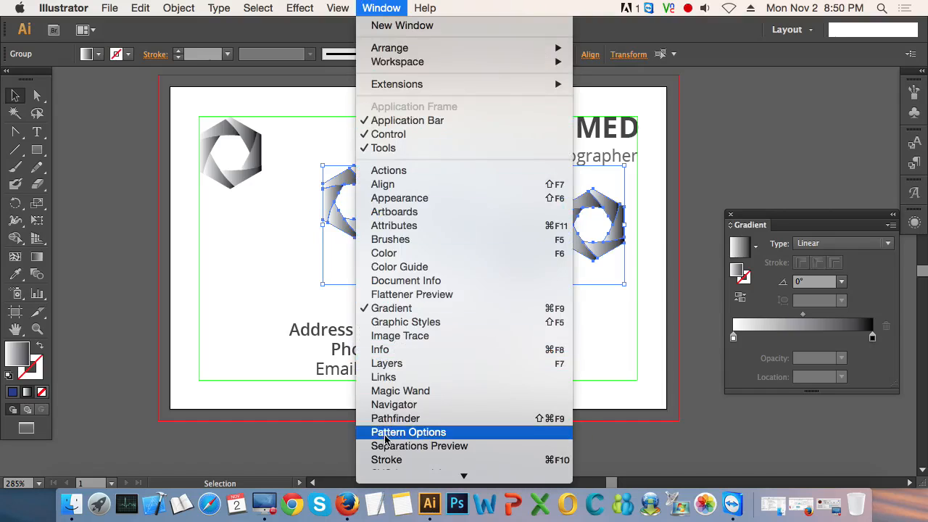
scroll(411, 392, down, 2)
scroll(410, 392, down, 3)
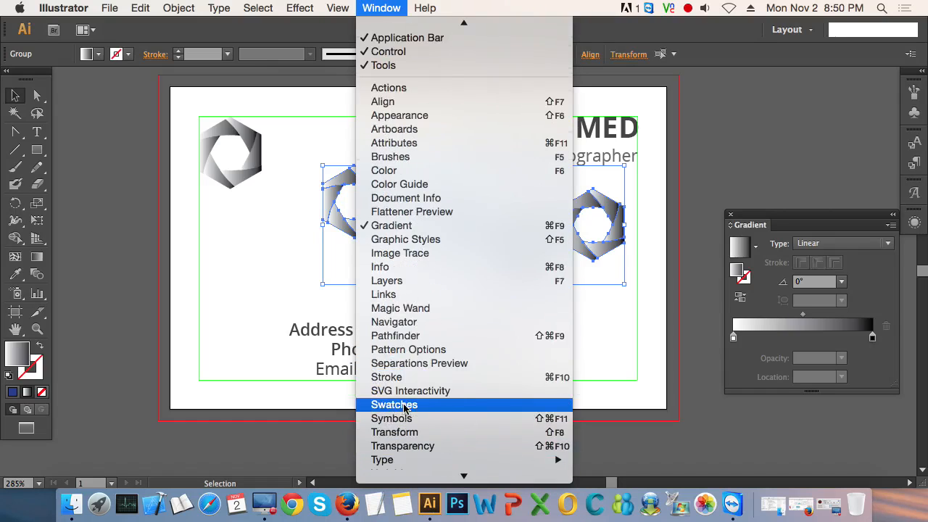
click(381, 443)
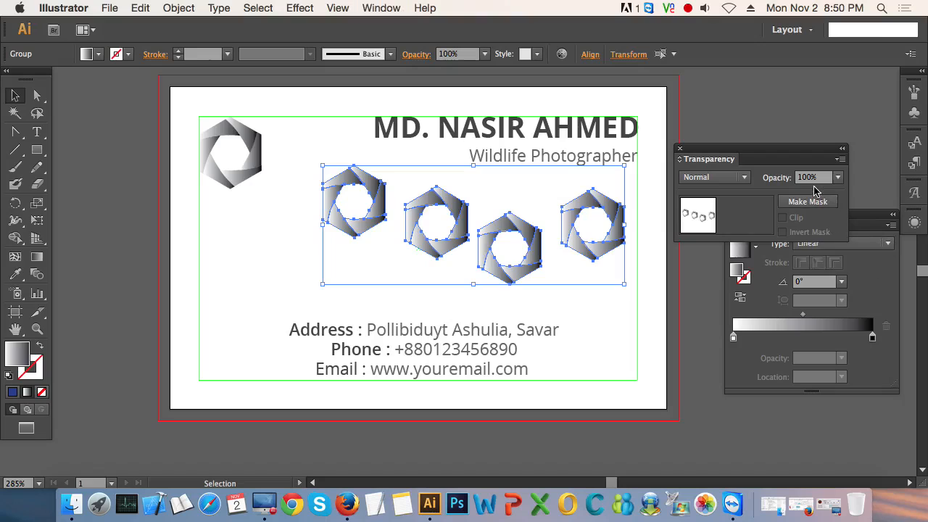
click(838, 178)
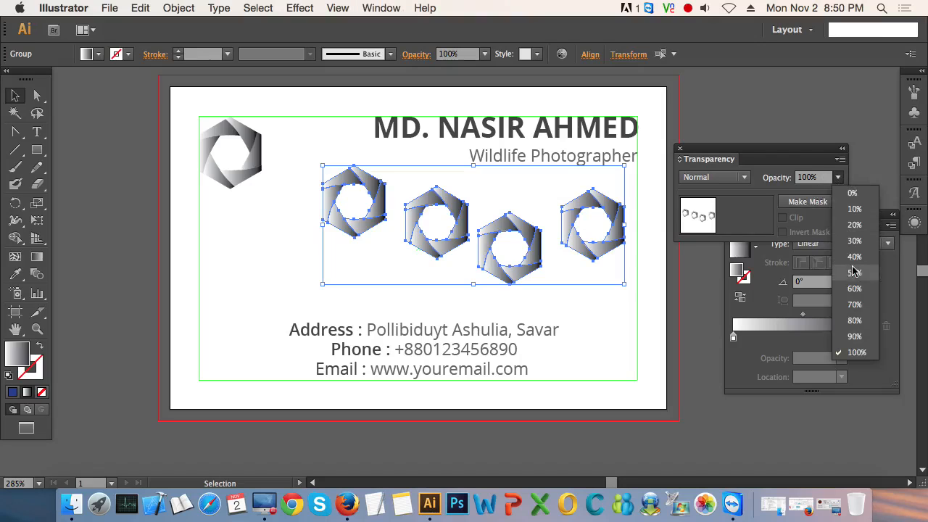
click(855, 242)
click(599, 331)
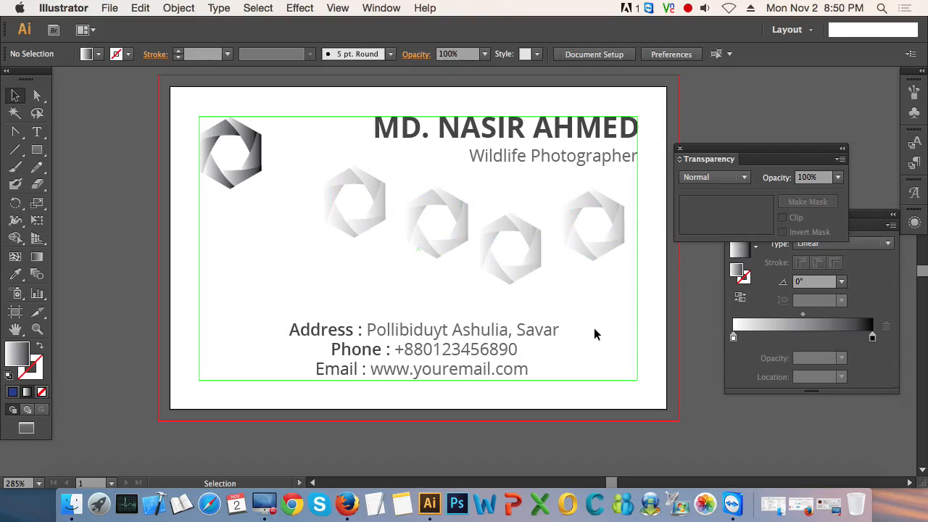
drag(300, 193, 473, 267)
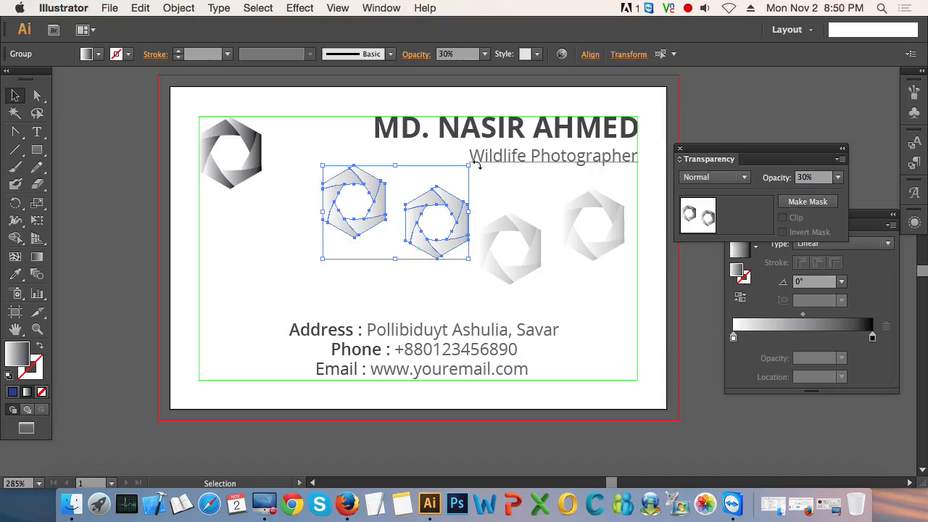
click(518, 192)
Step: Duplicate the address, phone and email text block and place the copy over the faded logo copies
click(405, 338)
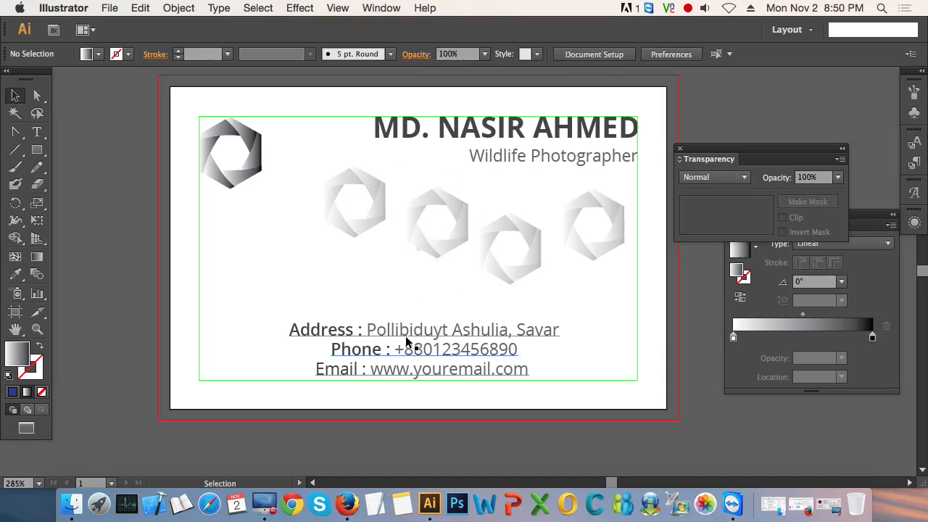
drag(405, 338, 416, 220)
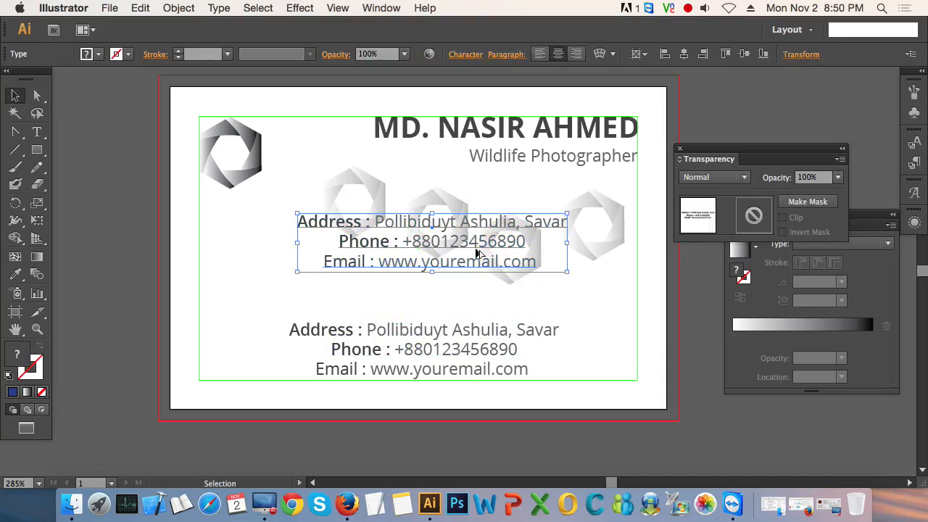
click(581, 310)
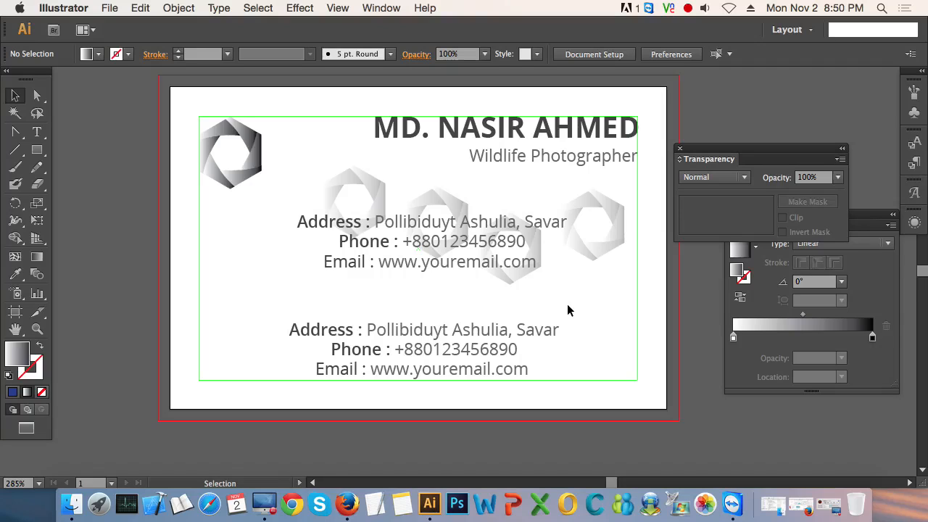
Step: Try the contact text copy over the main logo, and move it down so it overlaps the original contact lines
drag(420, 268, 271, 199)
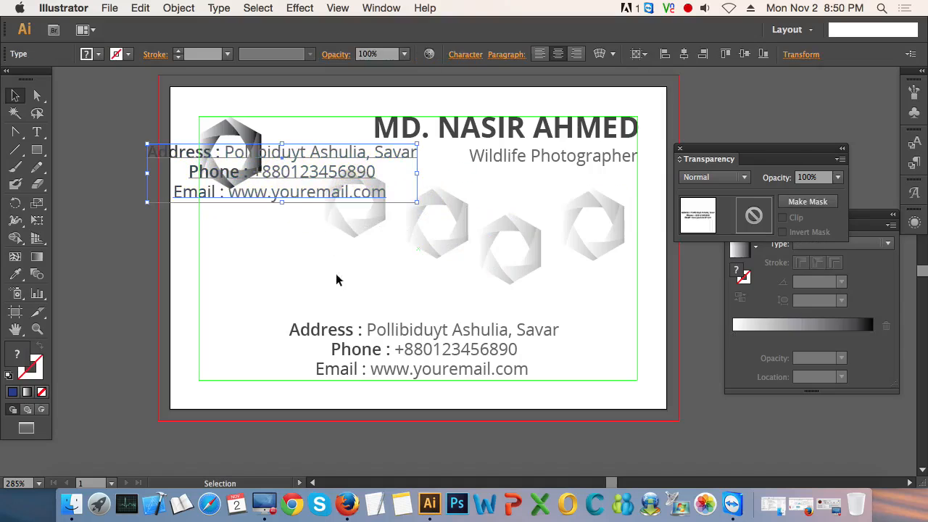
click(224, 280)
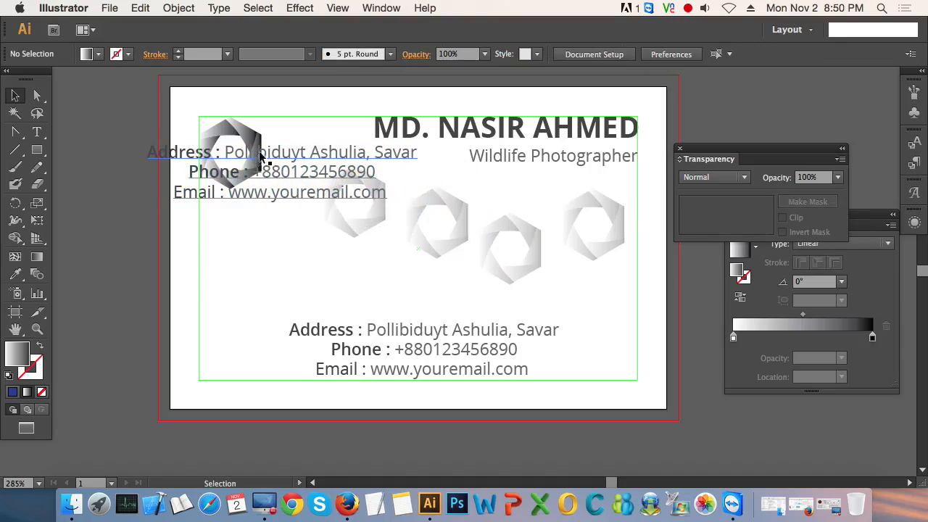
drag(280, 197, 358, 314)
click(354, 253)
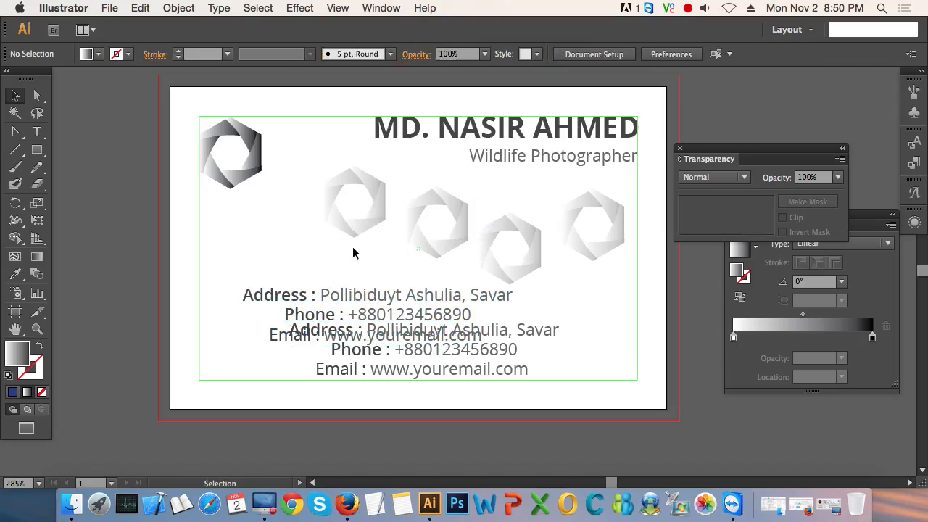
Step: Move the leftmost faded logo copy so it overlaps the main logo, and shift it clear to the right
drag(356, 233, 281, 223)
click(321, 219)
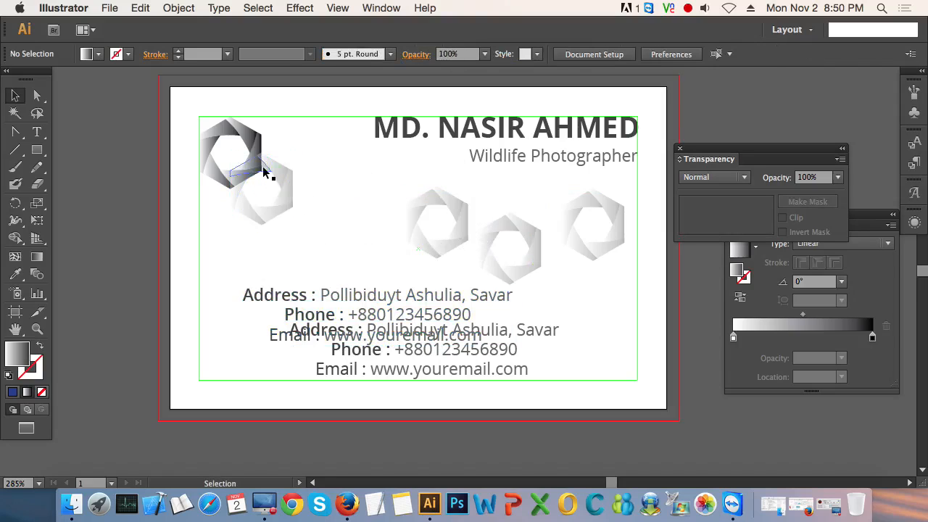
drag(291, 182, 292, 175)
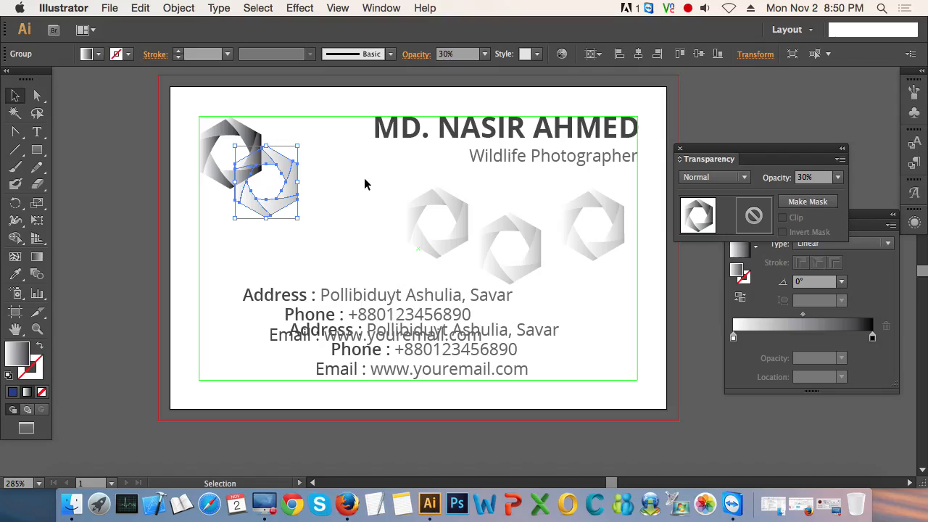
drag(296, 194, 341, 203)
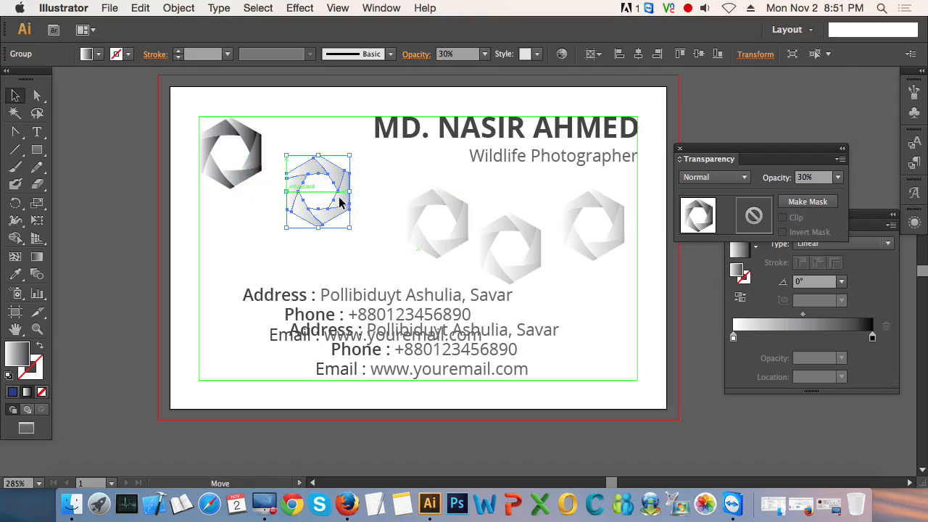
click(344, 252)
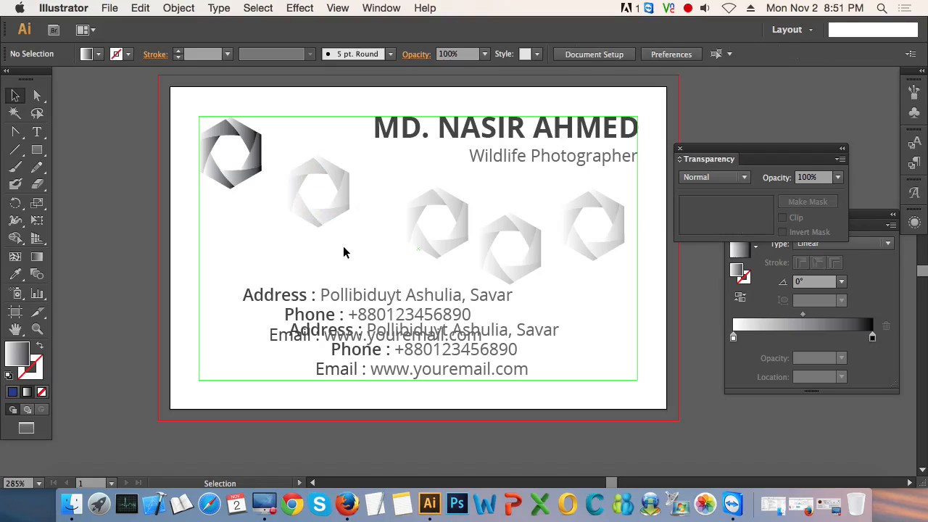
Step: Delete the four faded logo copies and the duplicate contact text block
drag(264, 202, 618, 286)
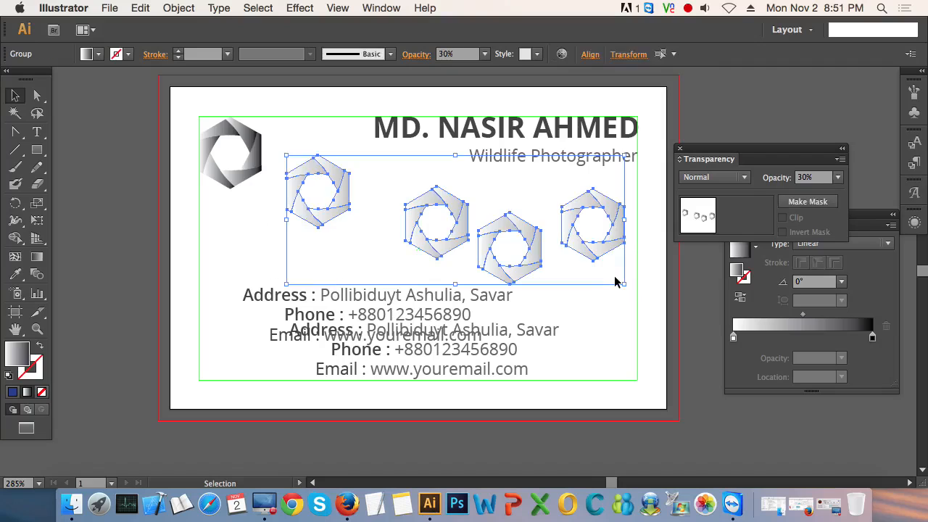
click(594, 318)
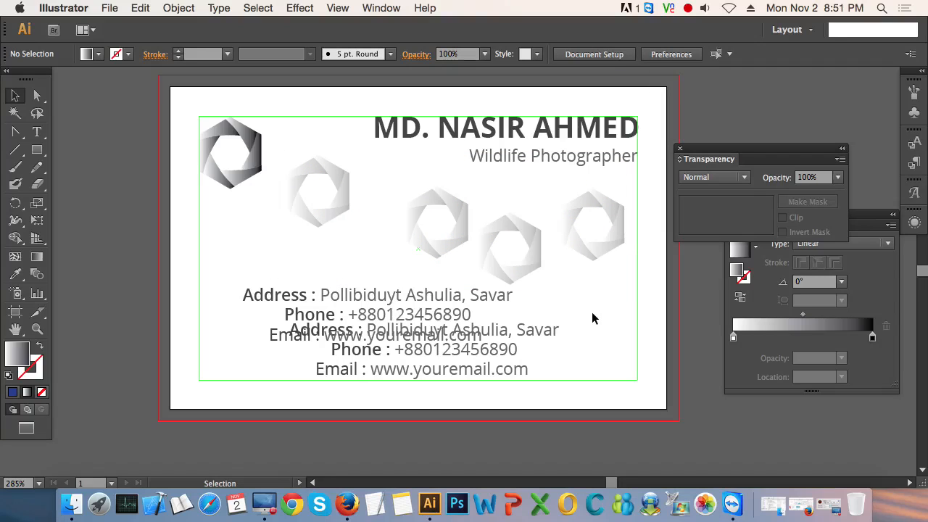
click(274, 210)
drag(263, 207, 579, 256)
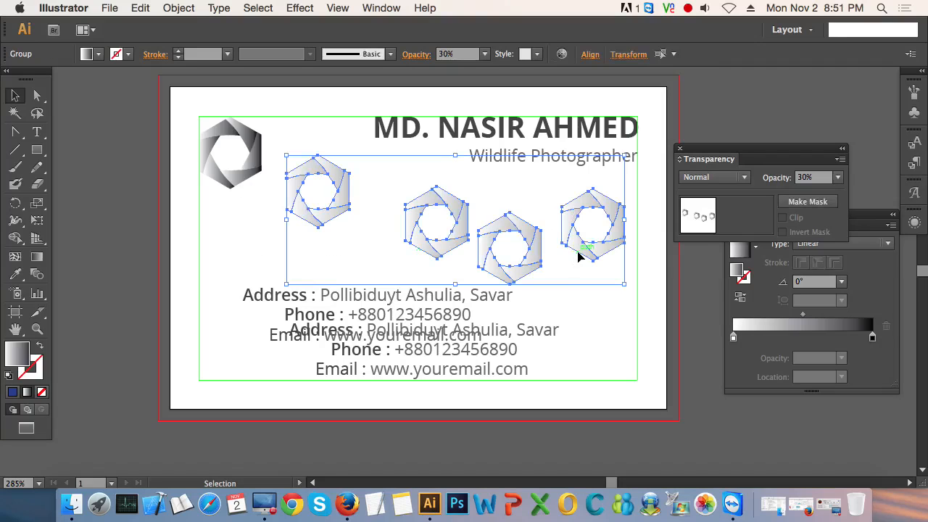
key(Delete)
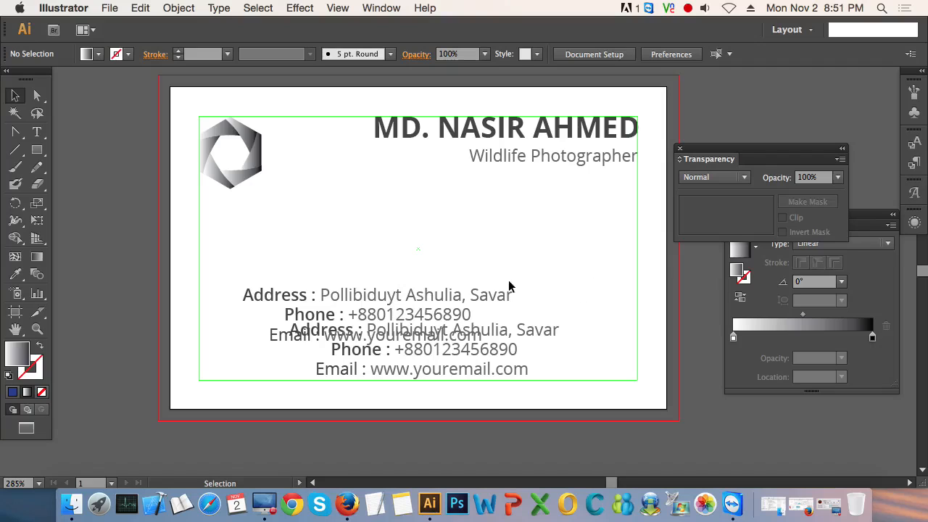
click(484, 296)
key(Delete)
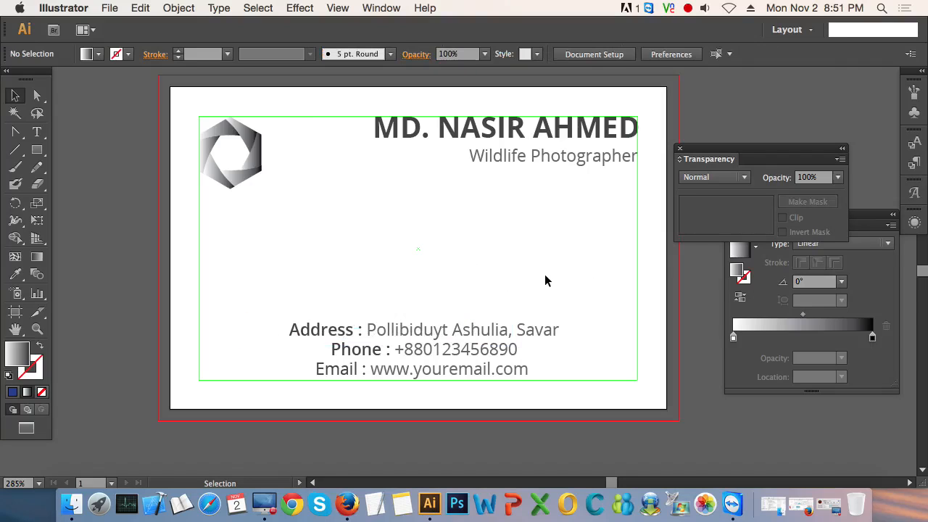